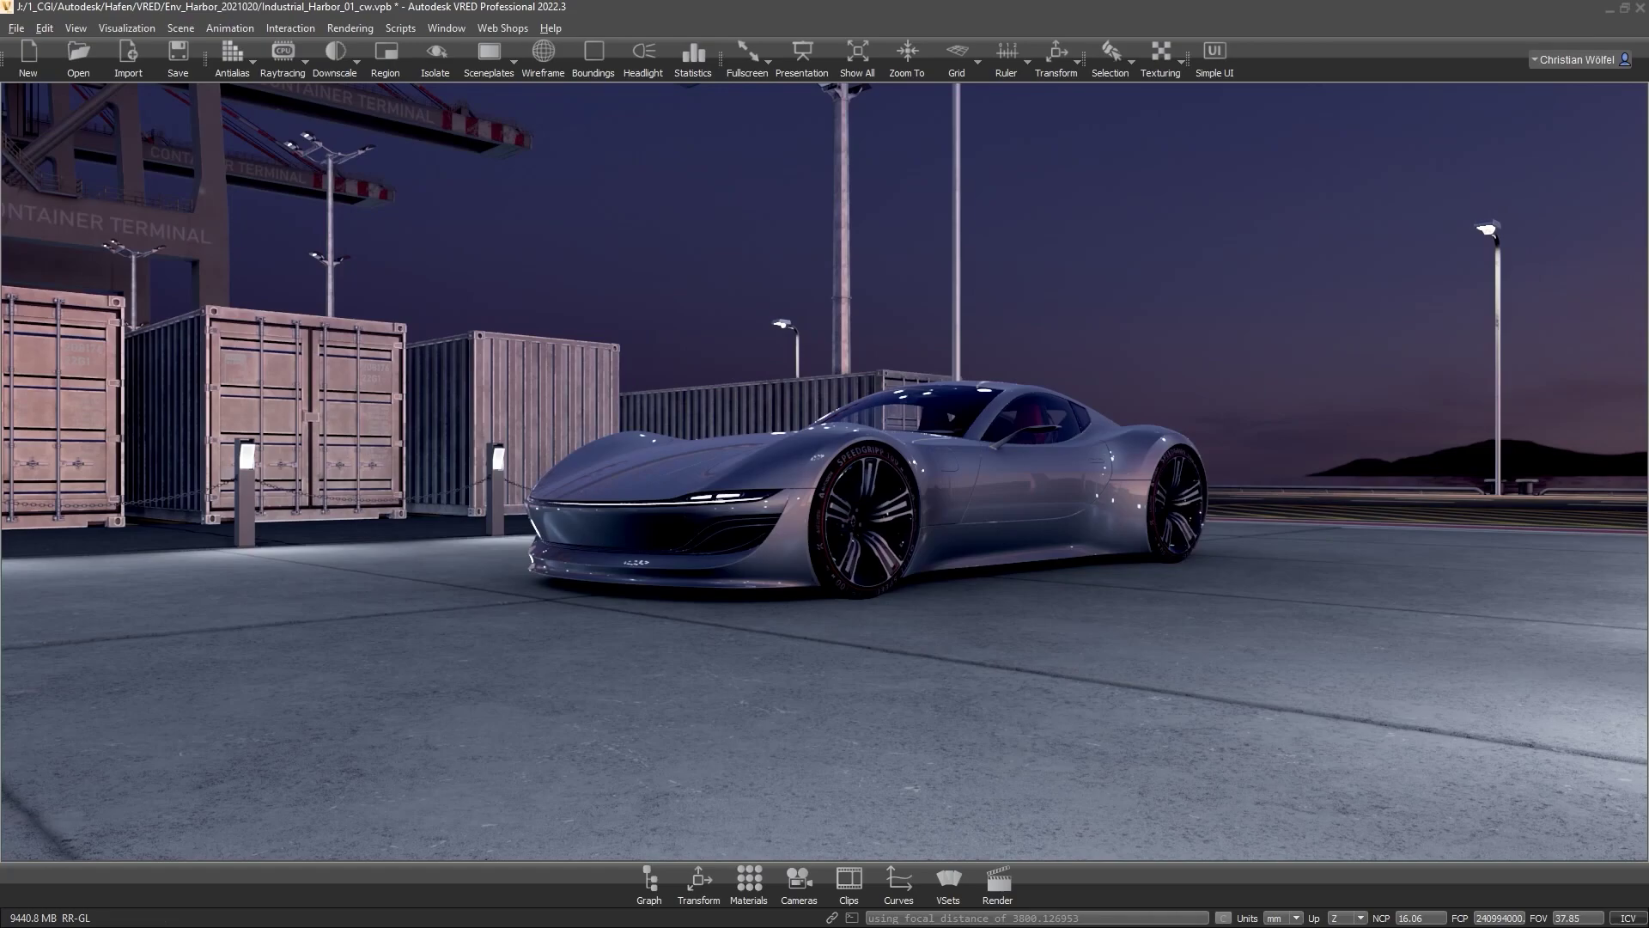
- Examine the sports car in the harbor scene from its front, front wheel, side and rear
mouse_move(713, 589)
mouse_down()
mouse_move(786, 595)
mouse_move(730, 564)
mouse_up()
drag(730, 483, 796, 573)
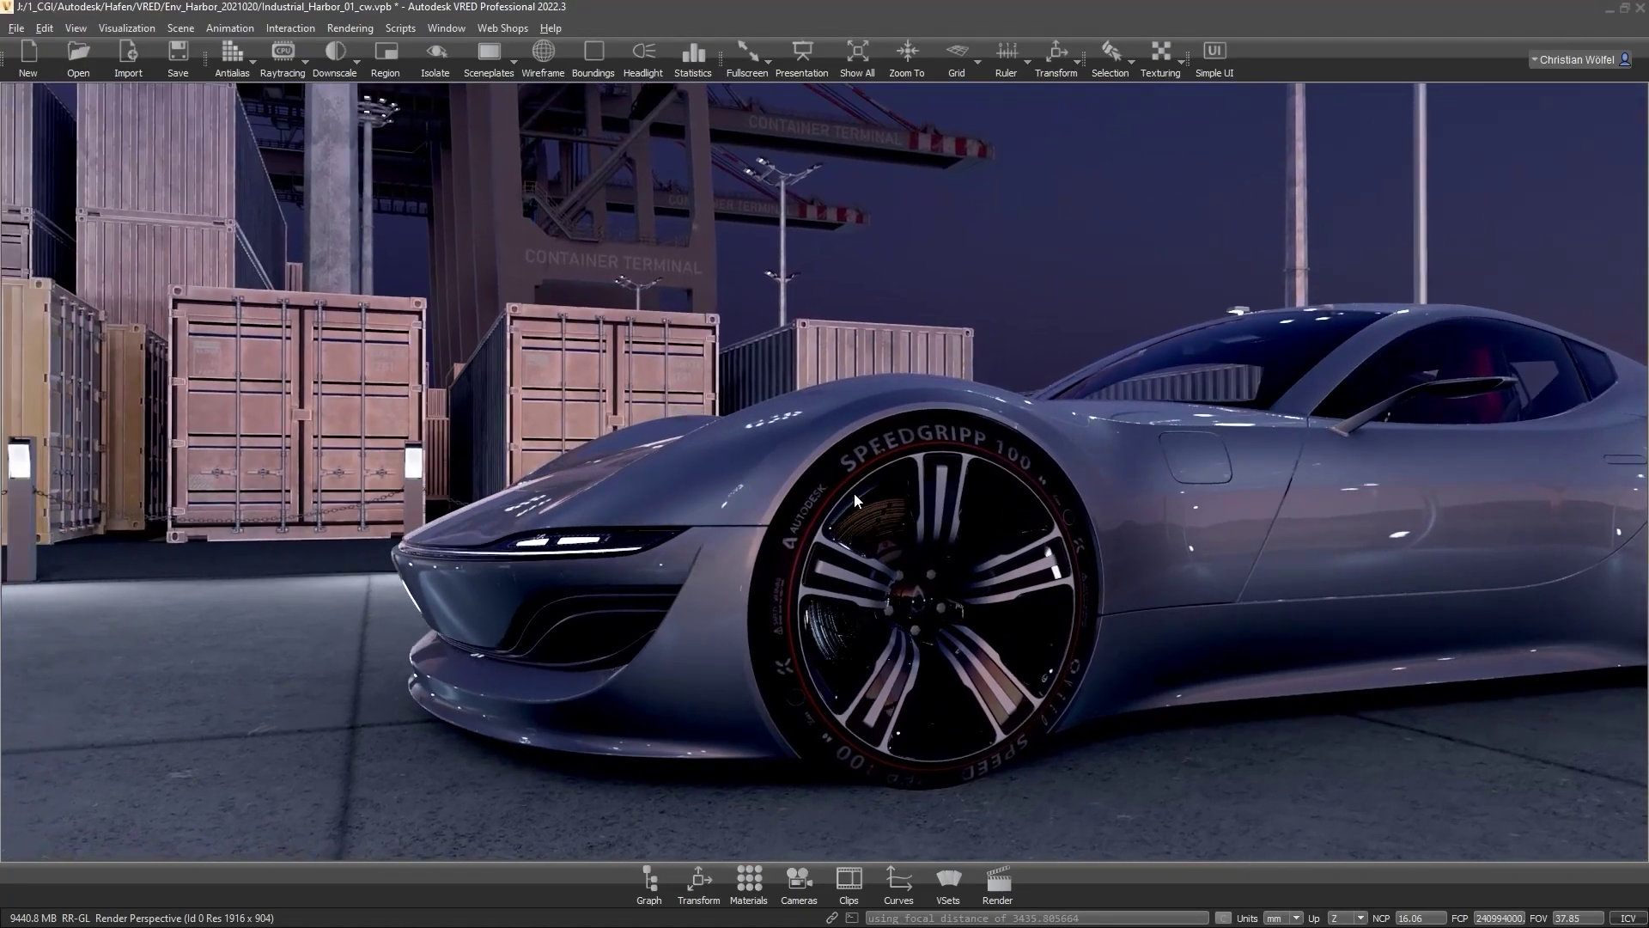
drag(854, 493, 966, 604)
right_drag(966, 605, 1041, 380)
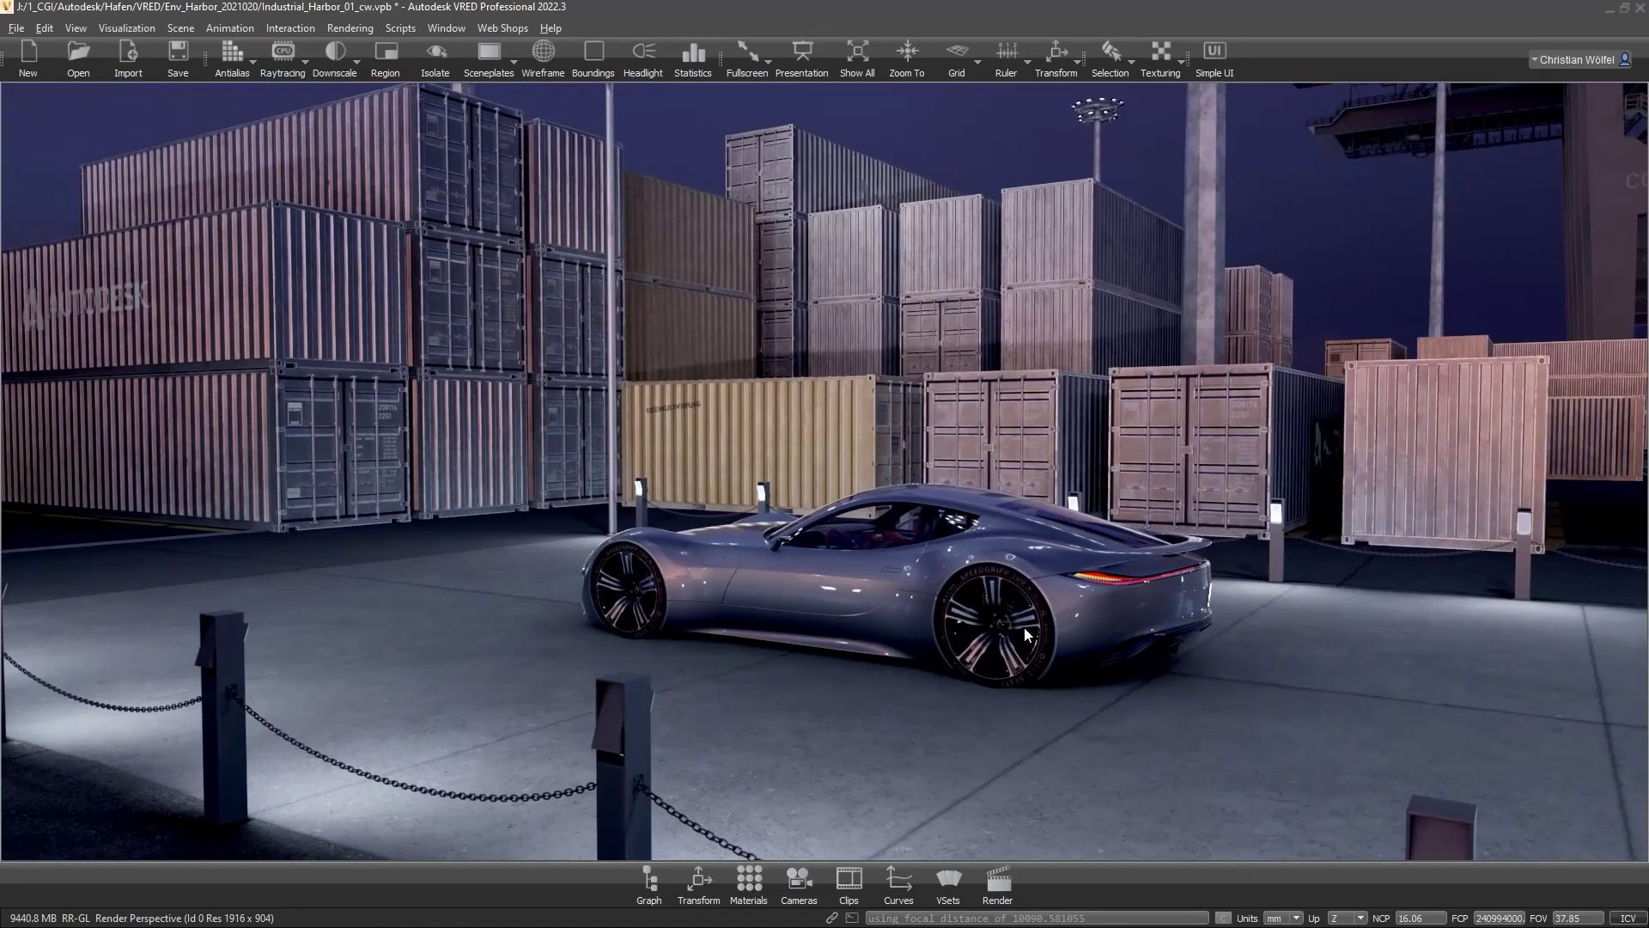
drag(1024, 628, 745, 605)
right_drag(745, 605, 708, 533)
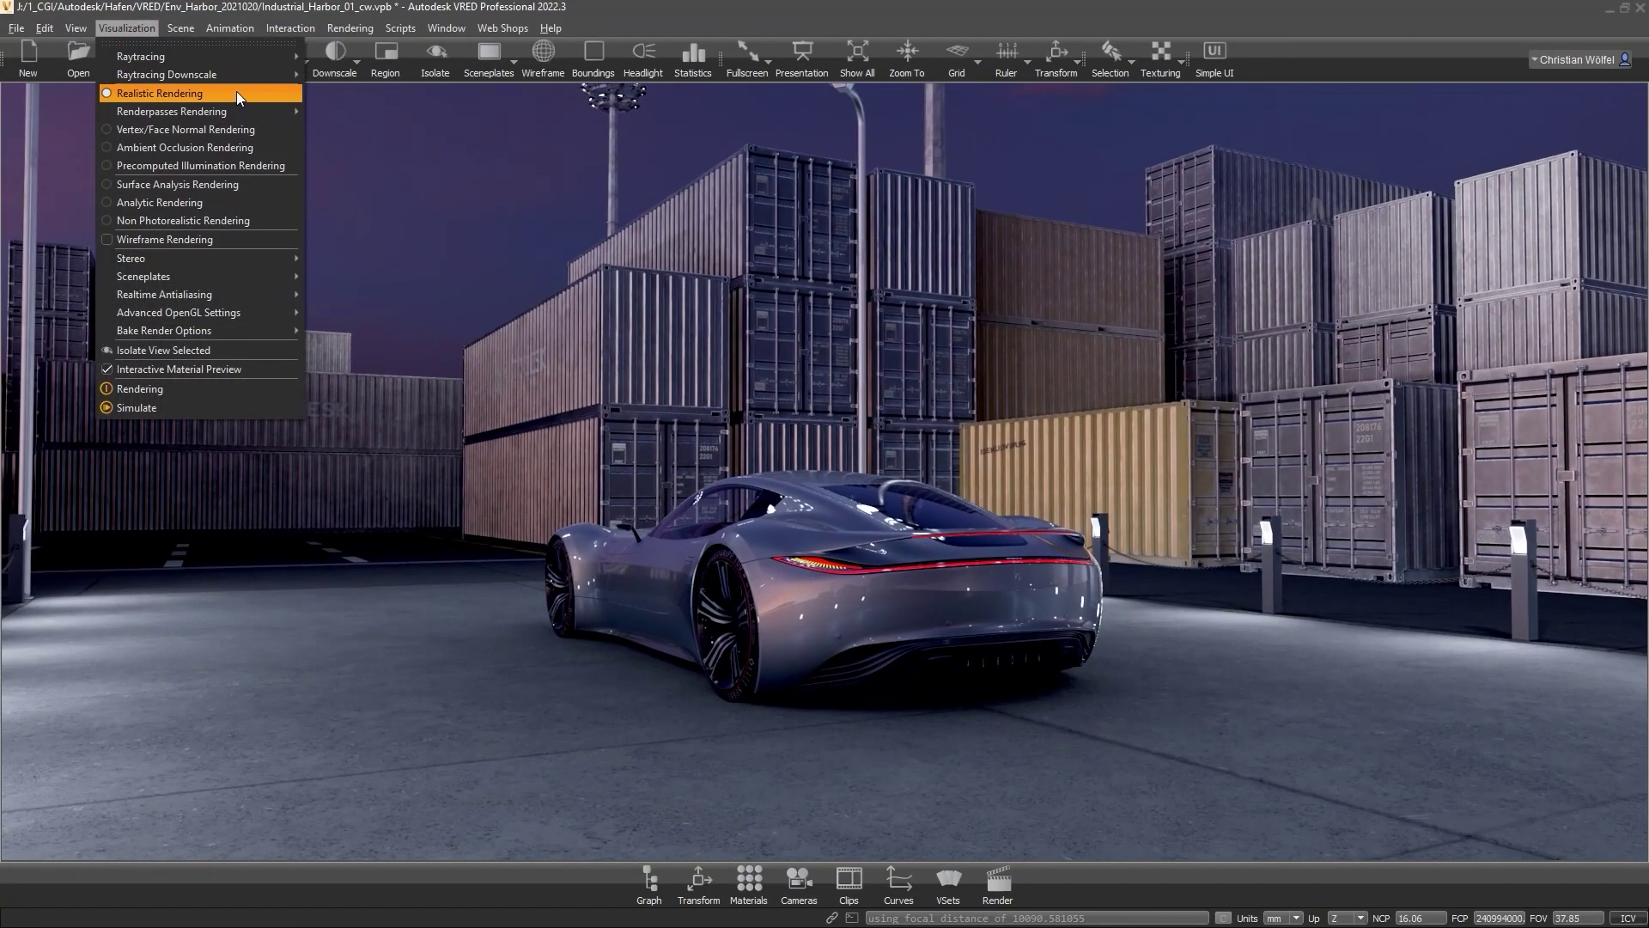
right_drag(687, 515, 847, 452)
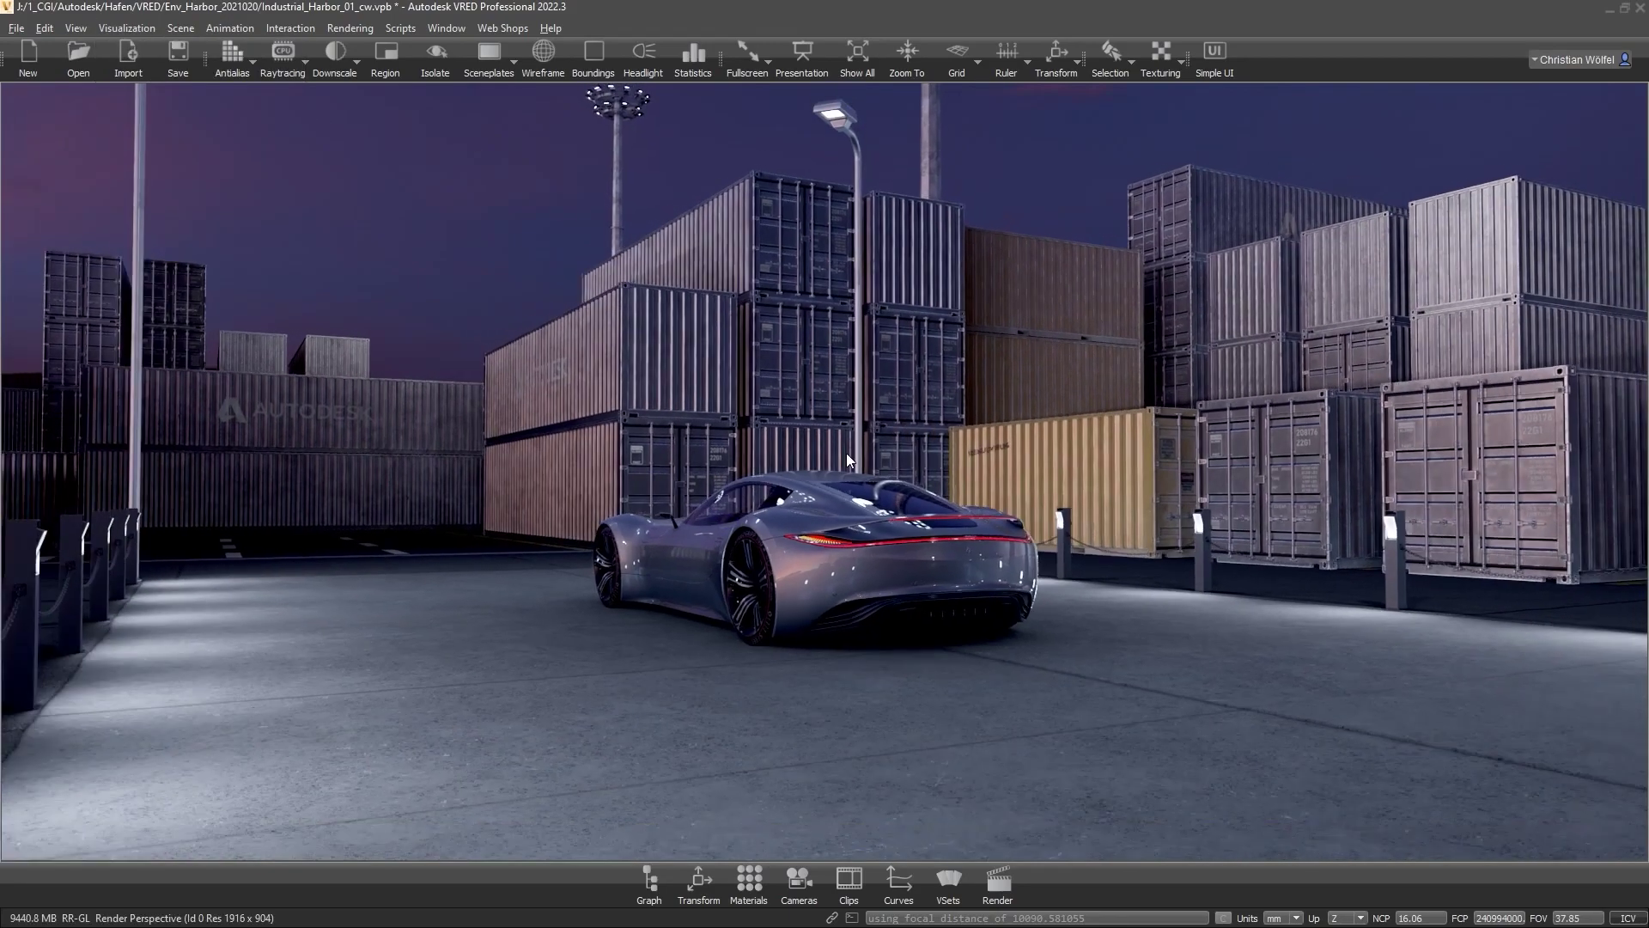
drag(847, 452, 740, 462)
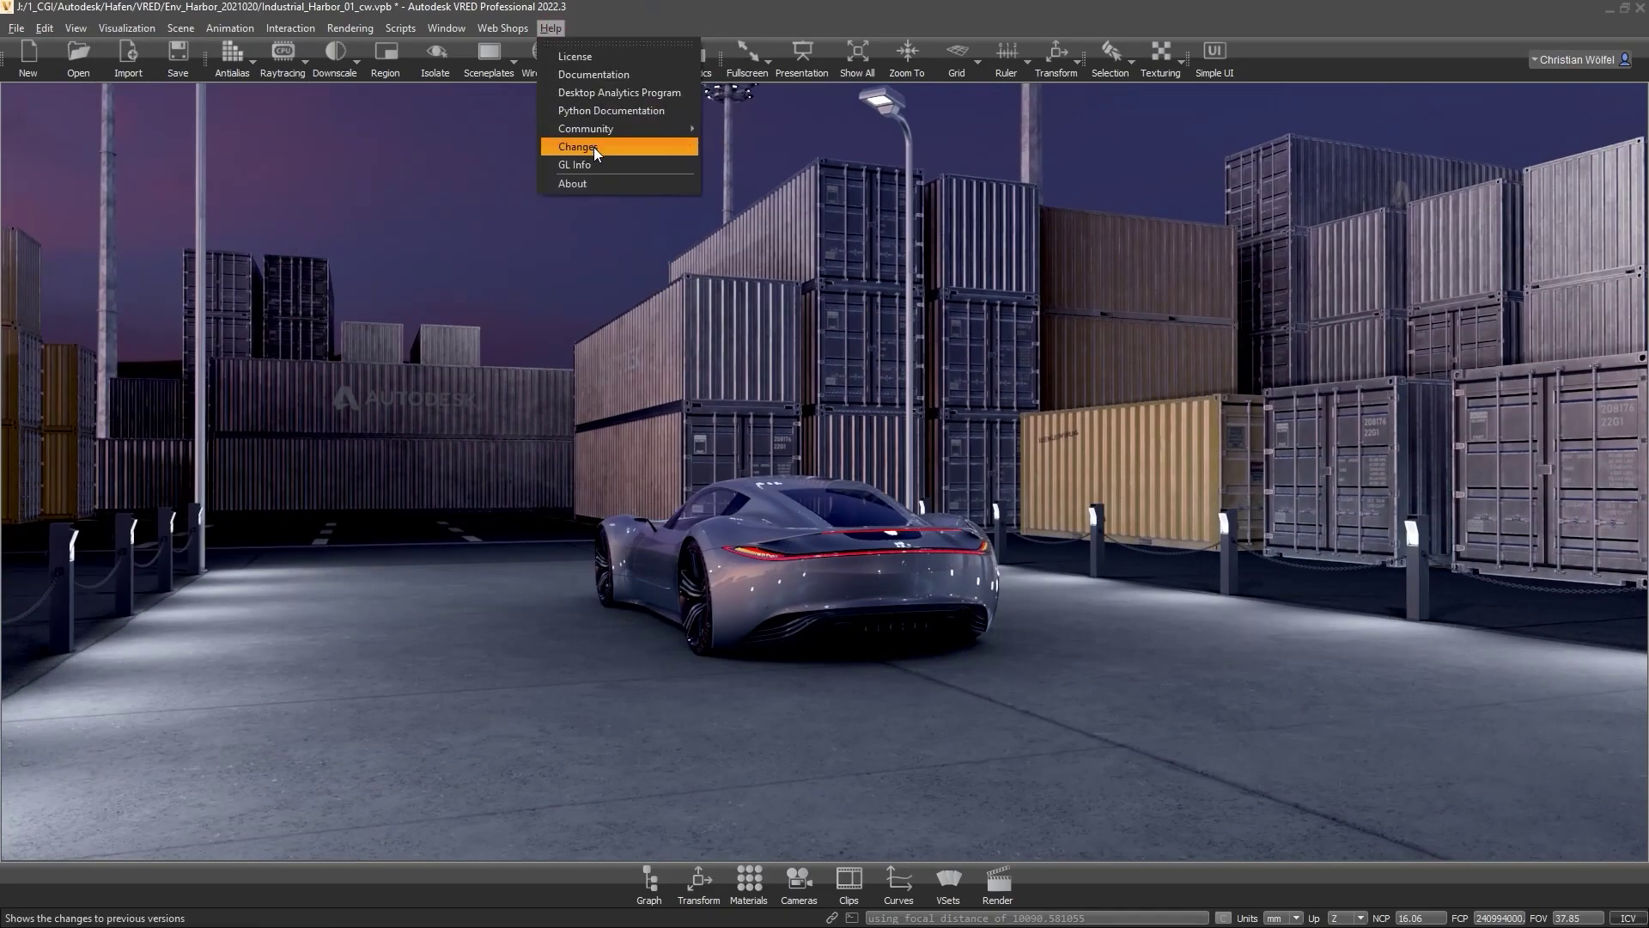
- Check the video memory usage in the GL information and close it
click(598, 160)
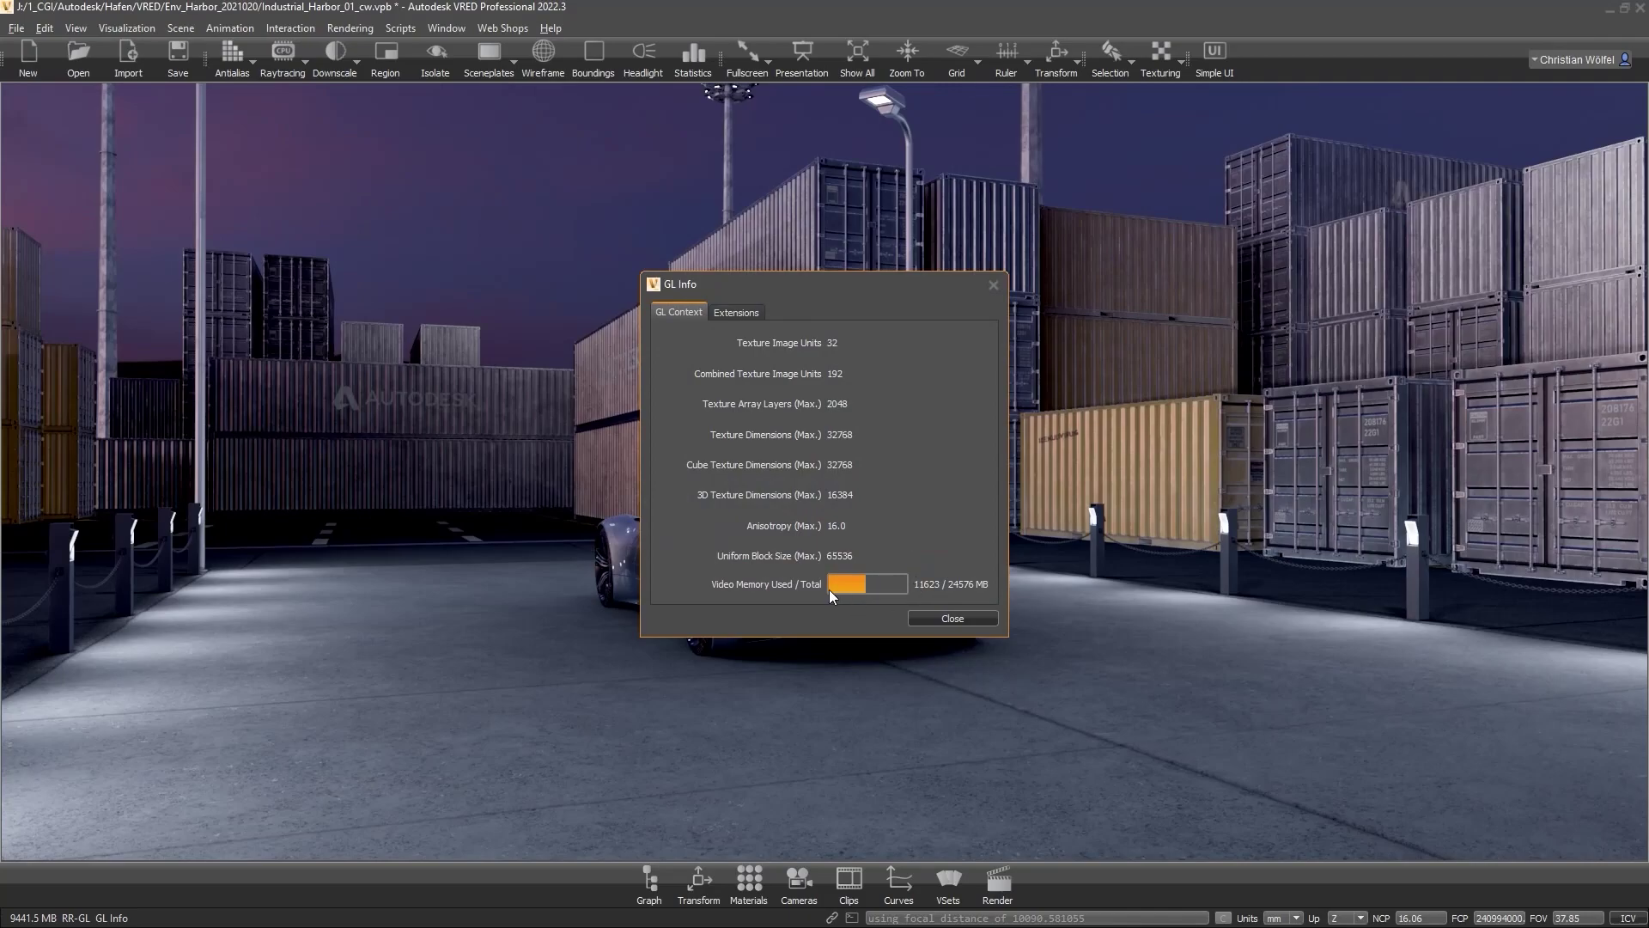
click(952, 619)
drag(932, 618, 398, 576)
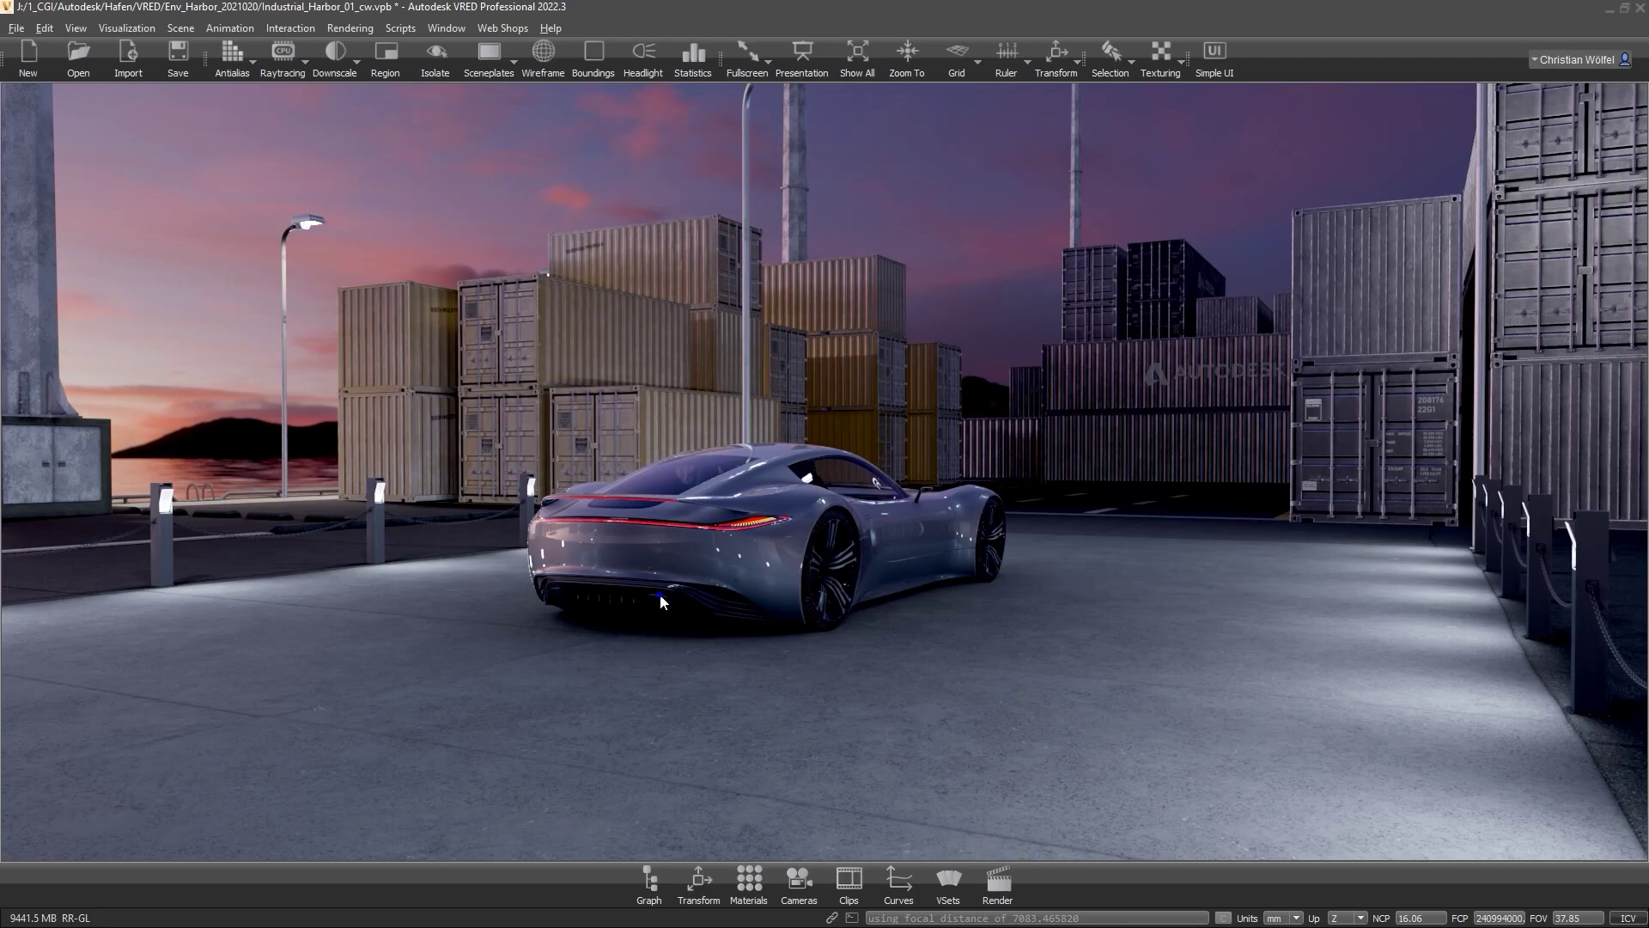
- Examine the car's rear and the surrounding containers from above, including in ambient occlusion rendering
drag(661, 602, 593, 547)
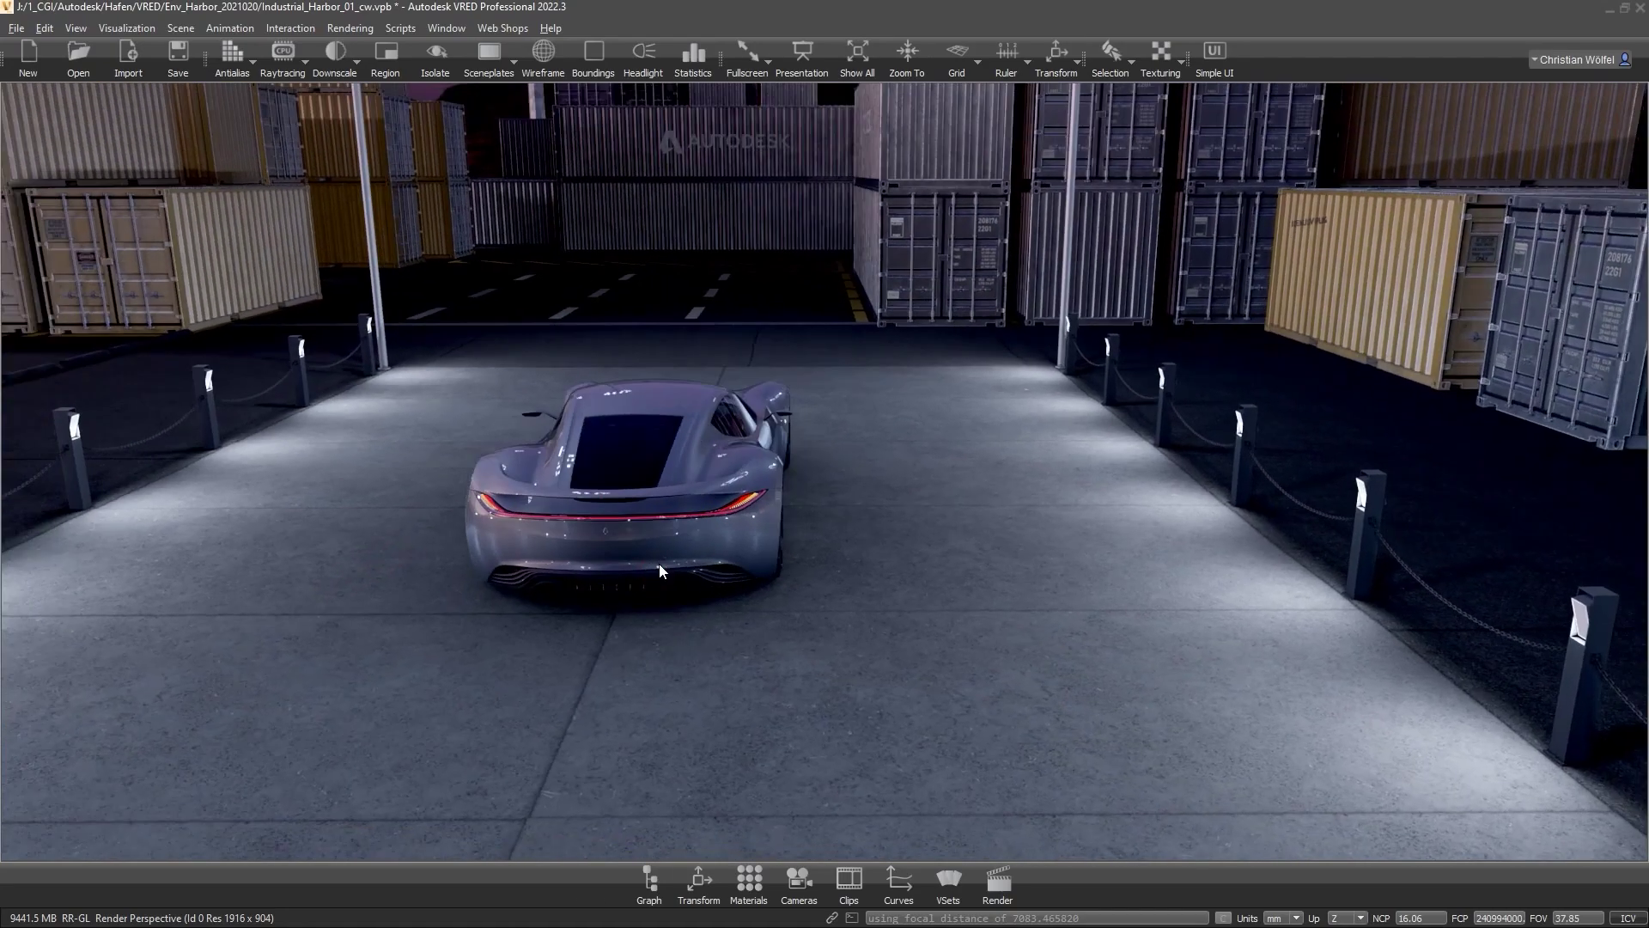
right_drag(637, 662, 725, 461)
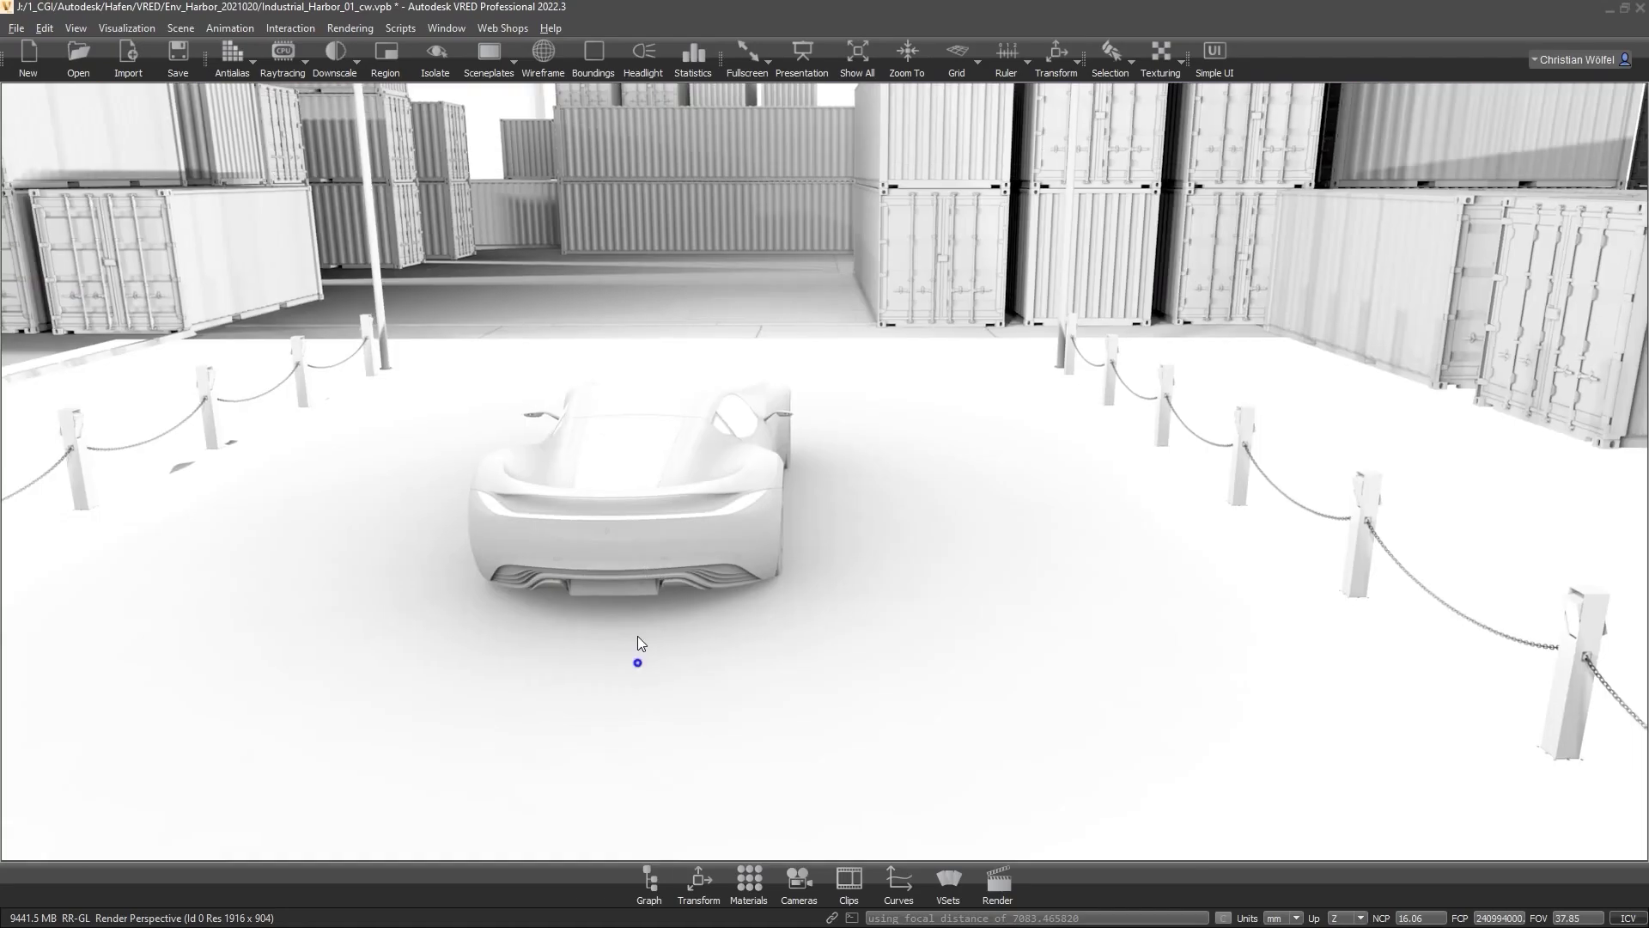
drag(725, 461, 932, 552)
right_drag(932, 552, 721, 441)
mouse_move(722, 440)
mouse_down()
mouse_move(641, 284)
mouse_move(719, 541)
mouse_move(1071, 409)
mouse_move(868, 584)
mouse_move(823, 513)
mouse_up()
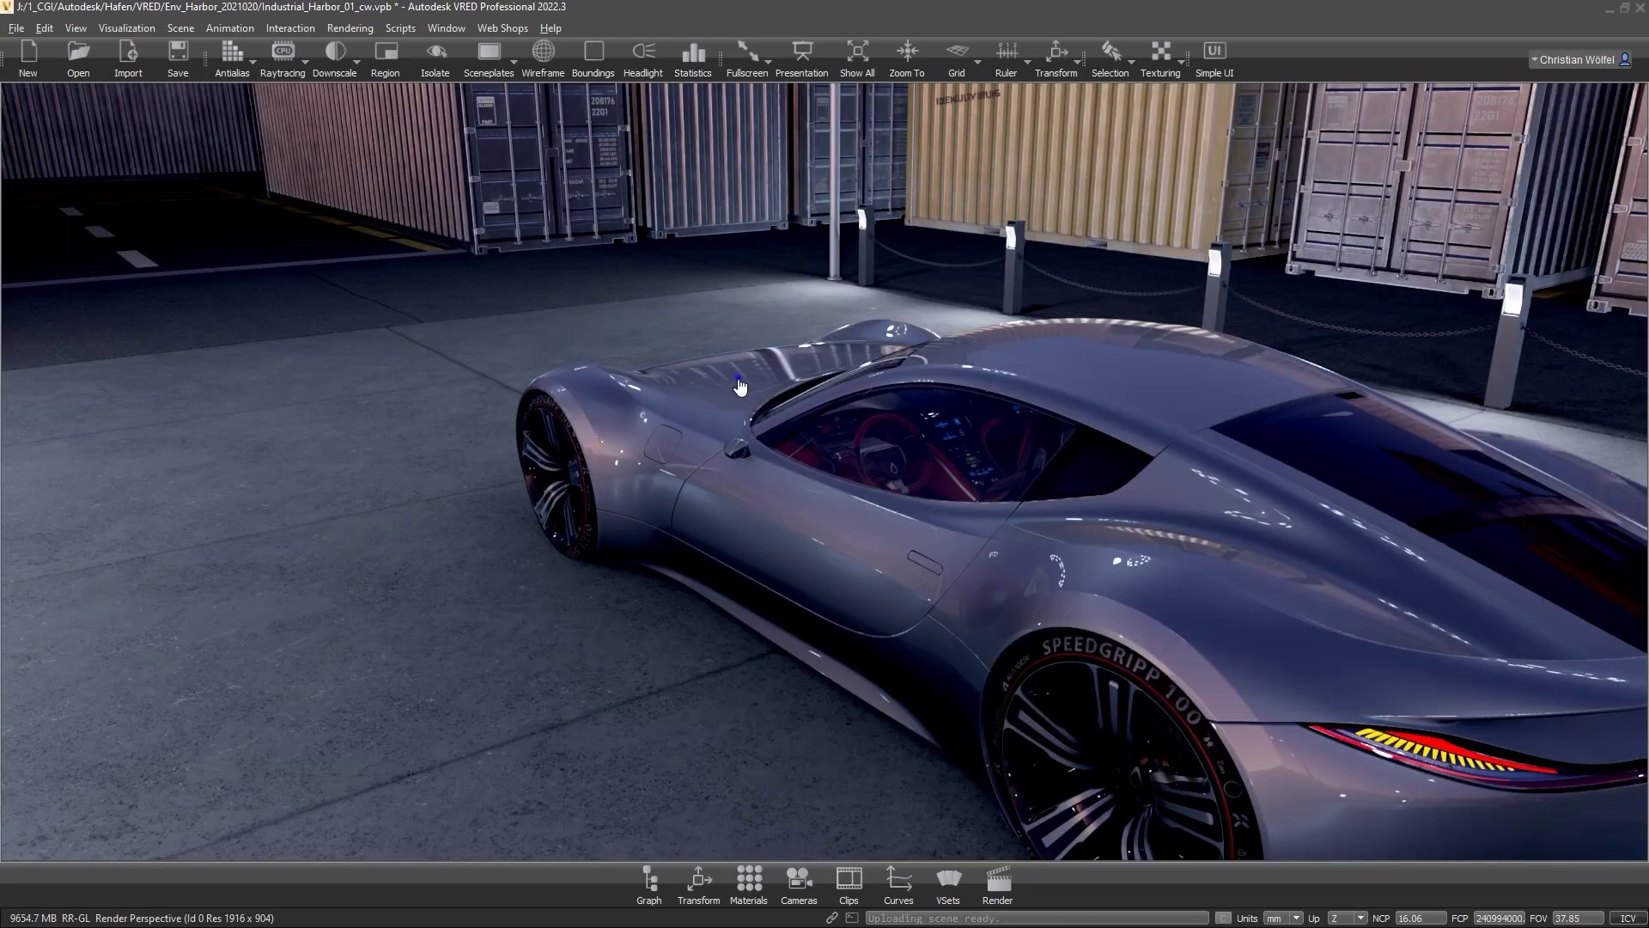
- Examine the car's side, front fender, mirror and the interior through the side window up close
right_drag(740, 383, 721, 576)
drag(722, 577, 822, 569)
right_drag(823, 569, 788, 662)
drag(788, 662, 816, 724)
middle_drag(816, 724, 838, 505)
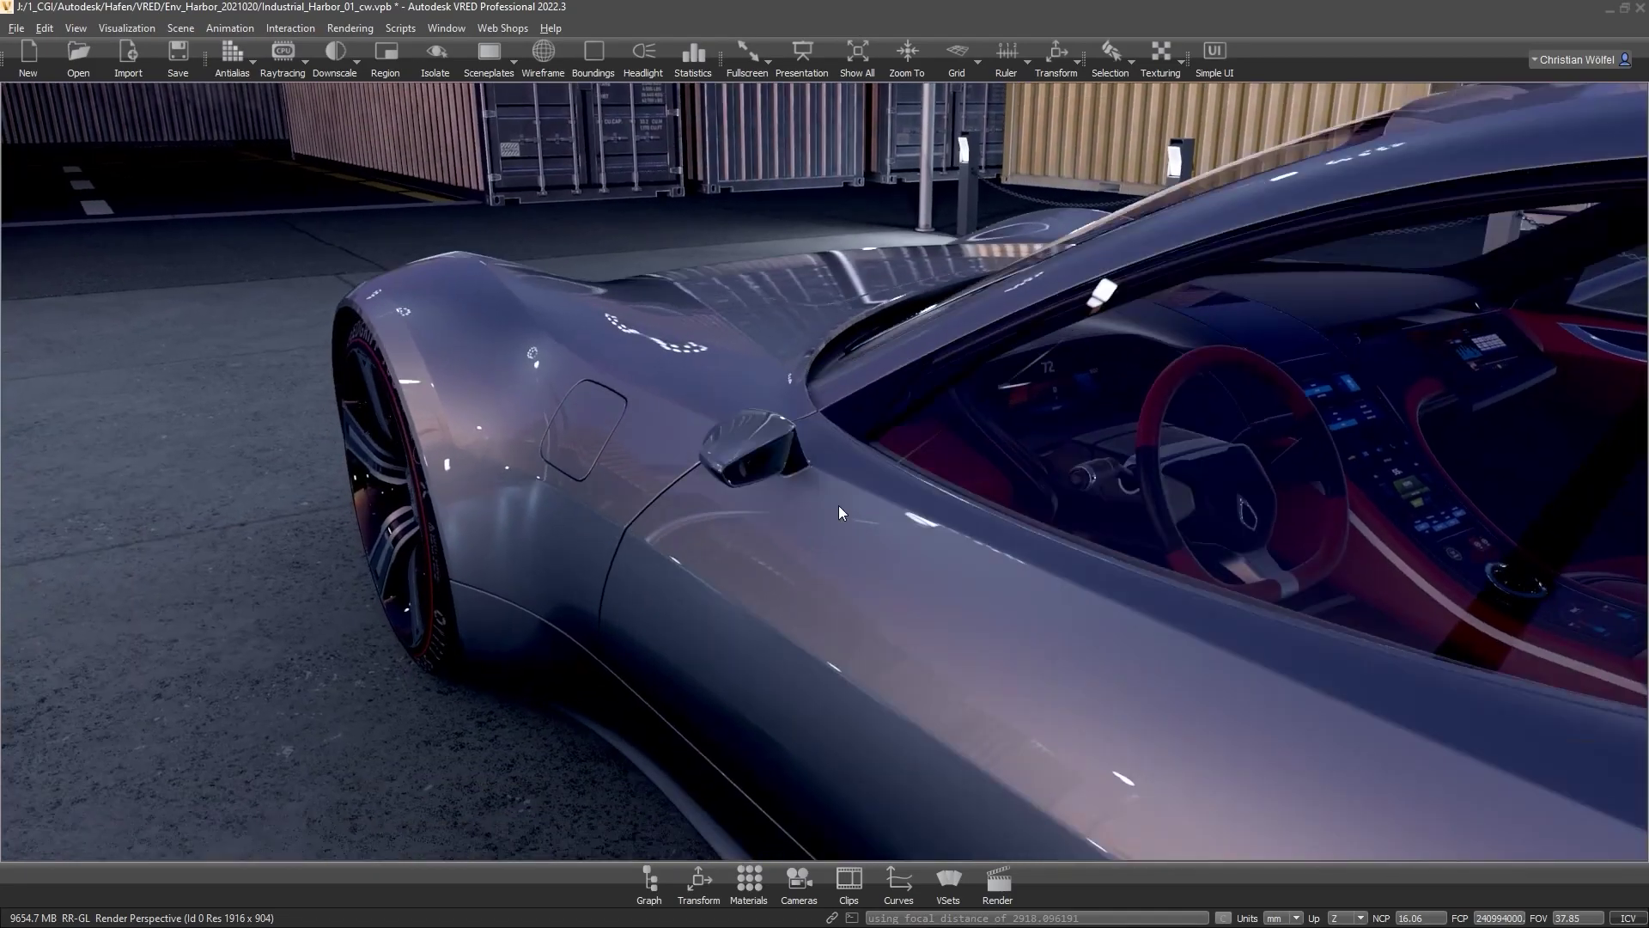
mouse_move(839, 507)
mouse_down()
mouse_move(822, 598)
mouse_move(813, 490)
mouse_move(776, 533)
mouse_move(862, 550)
mouse_move(890, 344)
mouse_move(911, 419)
mouse_move(709, 565)
mouse_move(824, 481)
mouse_up()
right_drag(704, 718, 743, 556)
drag(743, 557, 407, 701)
- With the render statistics shown, examine the whole harbor pier from far away and return to the car's front
drag(846, 712, 1053, 307)
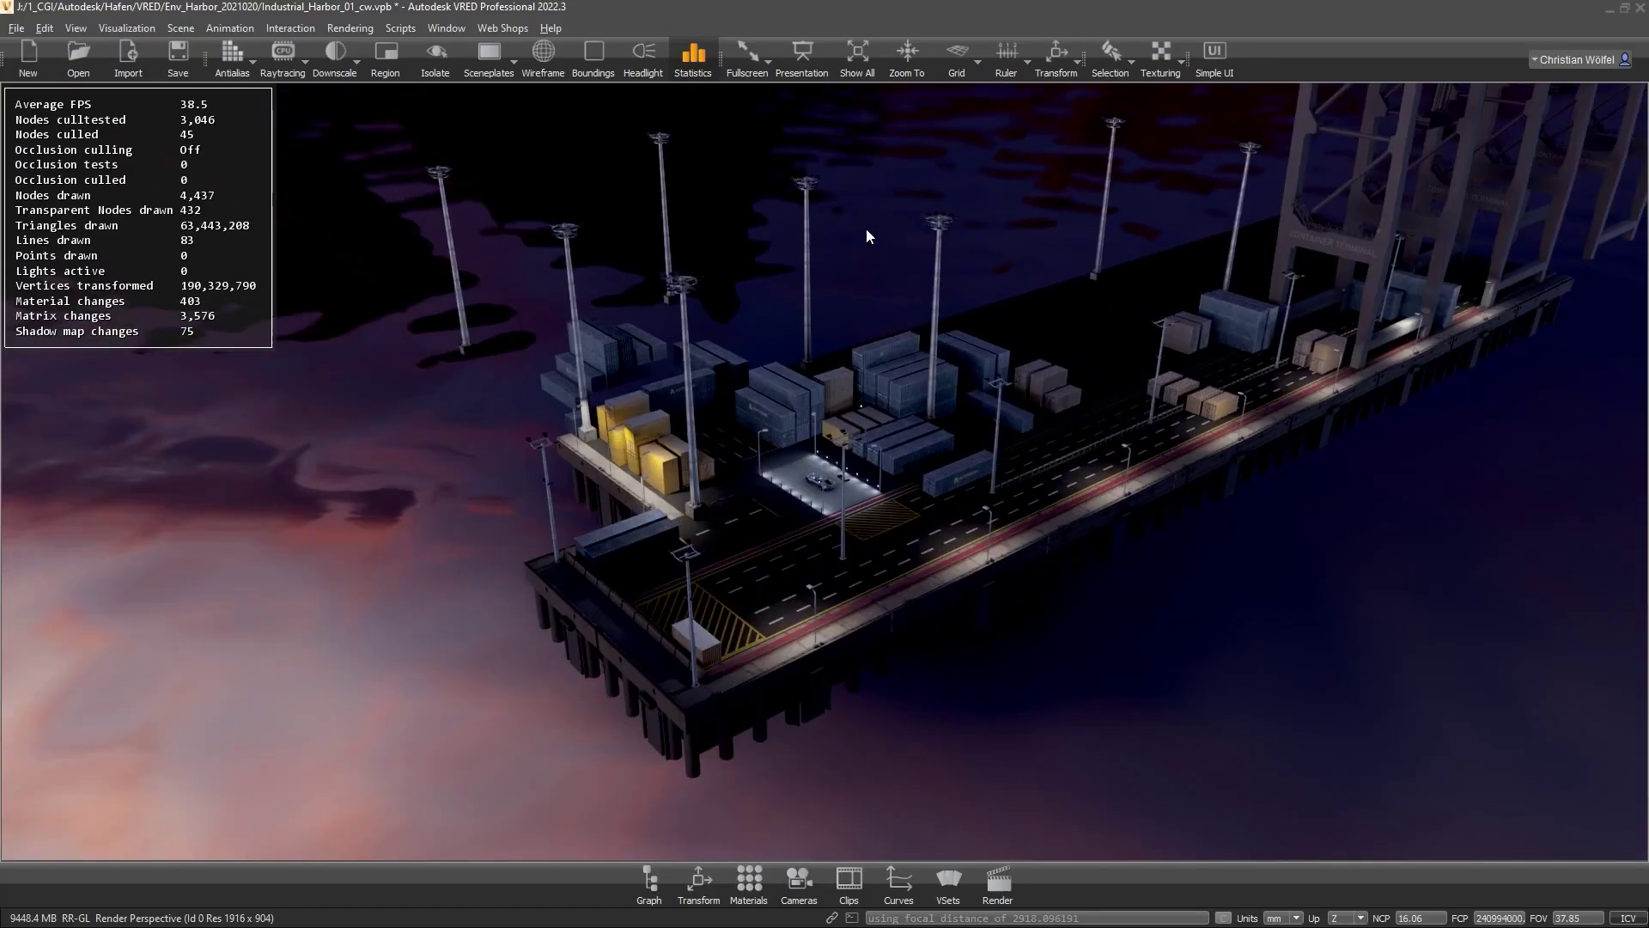
right_drag(868, 236, 744, 733)
drag(665, 700, 889, 391)
right_drag(889, 391, 802, 734)
middle_drag(774, 233, 773, 103)
right_drag(770, 292, 769, 481)
drag(770, 481, 803, 181)
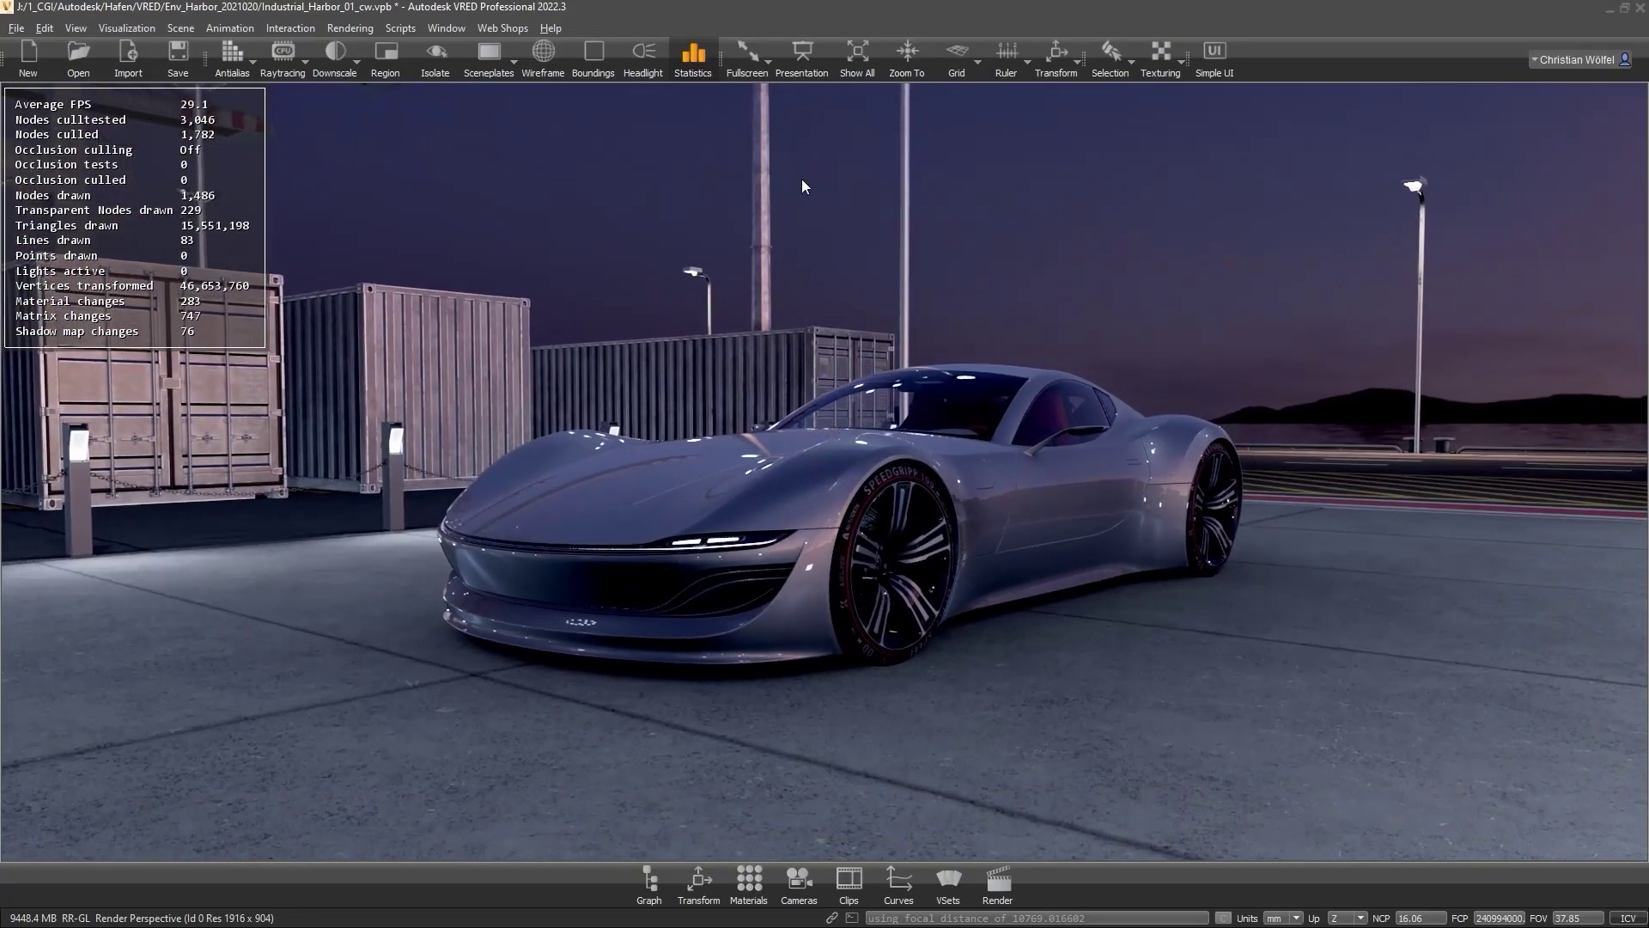
- Hide the render statistics overlay and frame the car in a front three-quarter view
click(700, 76)
mouse_move(851, 481)
mouse_down()
mouse_move(868, 414)
mouse_move(862, 473)
mouse_up()
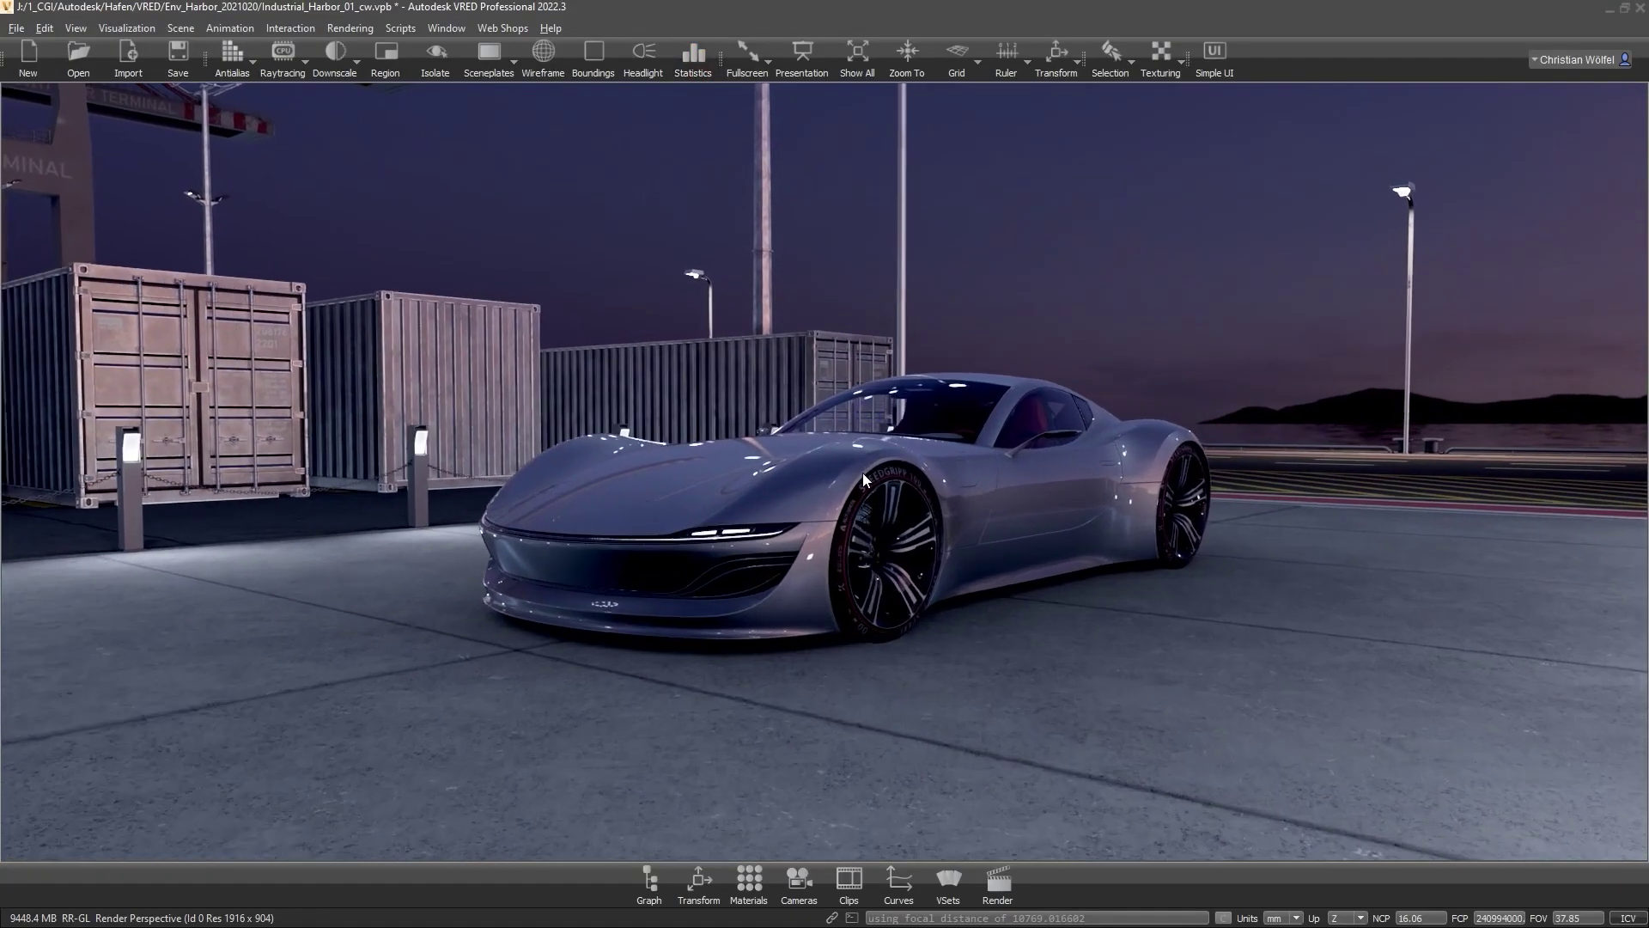
right_drag(854, 531, 852, 493)
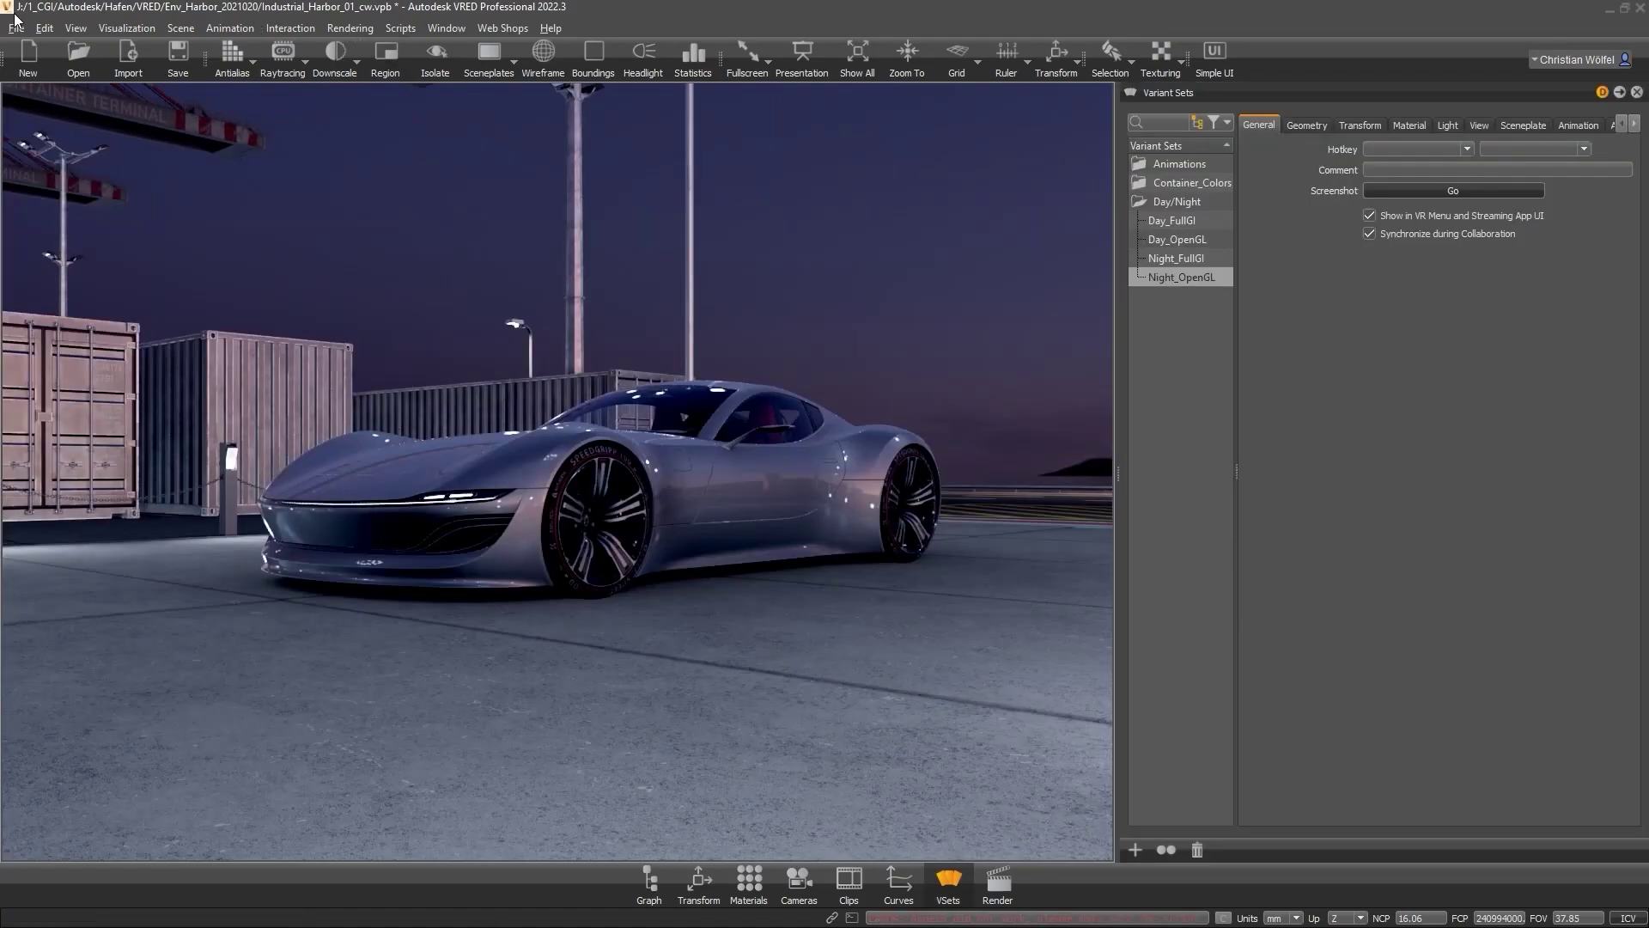
- Open the preferences and review the Maya import settings among the supported file formats
click(43, 29)
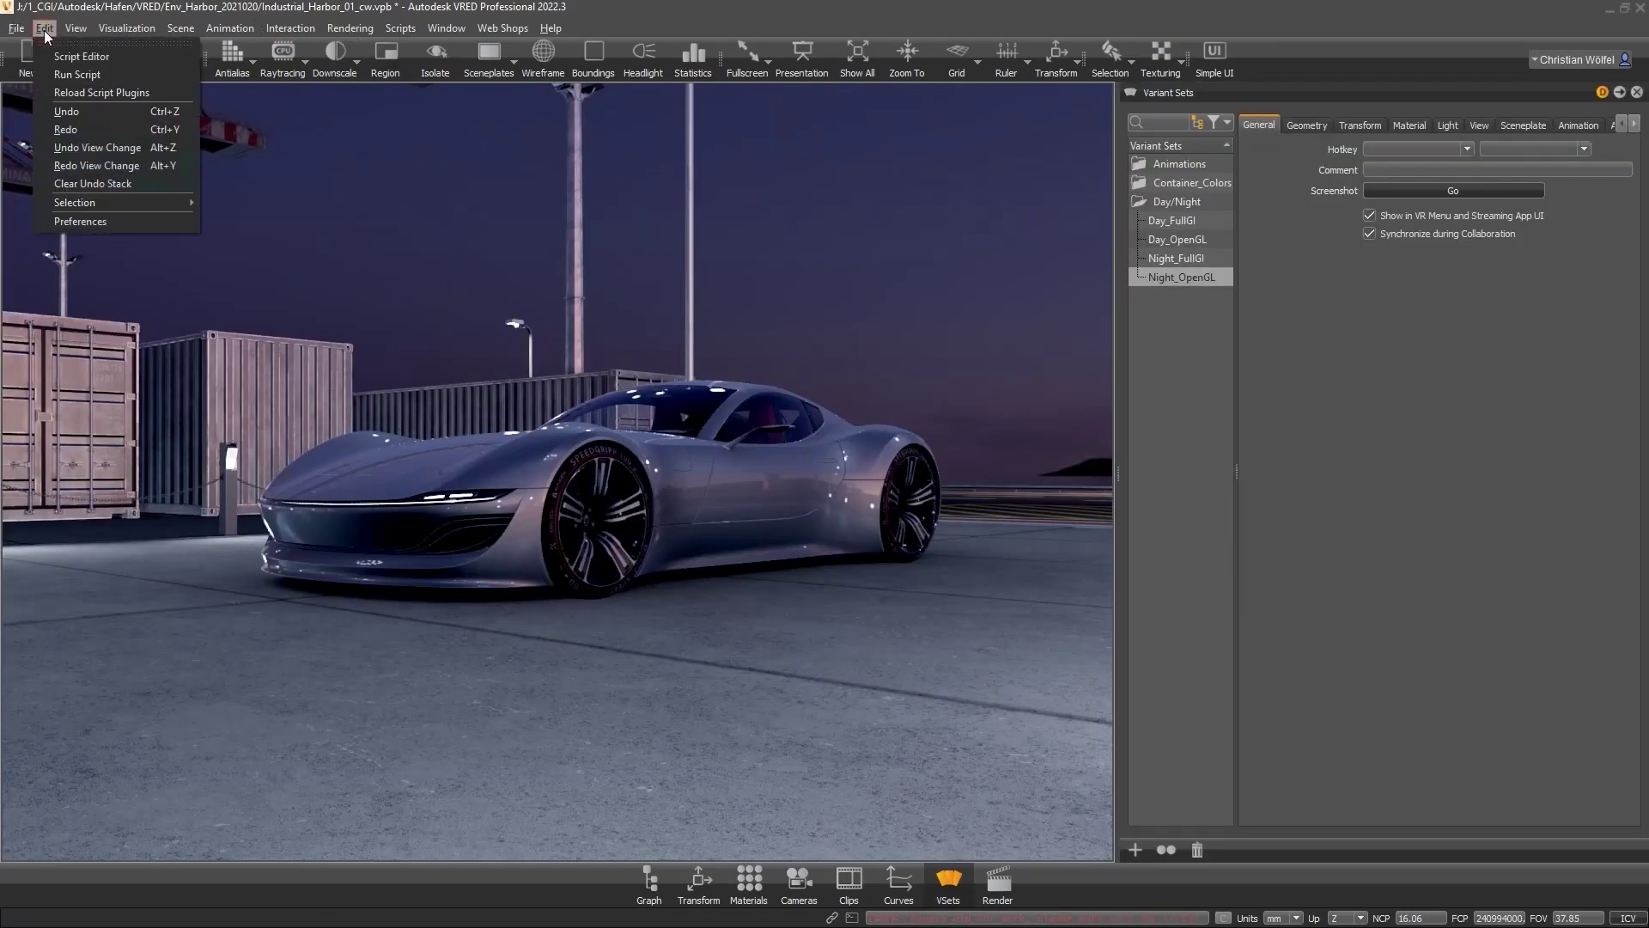
click(101, 217)
drag(701, 172, 553, 158)
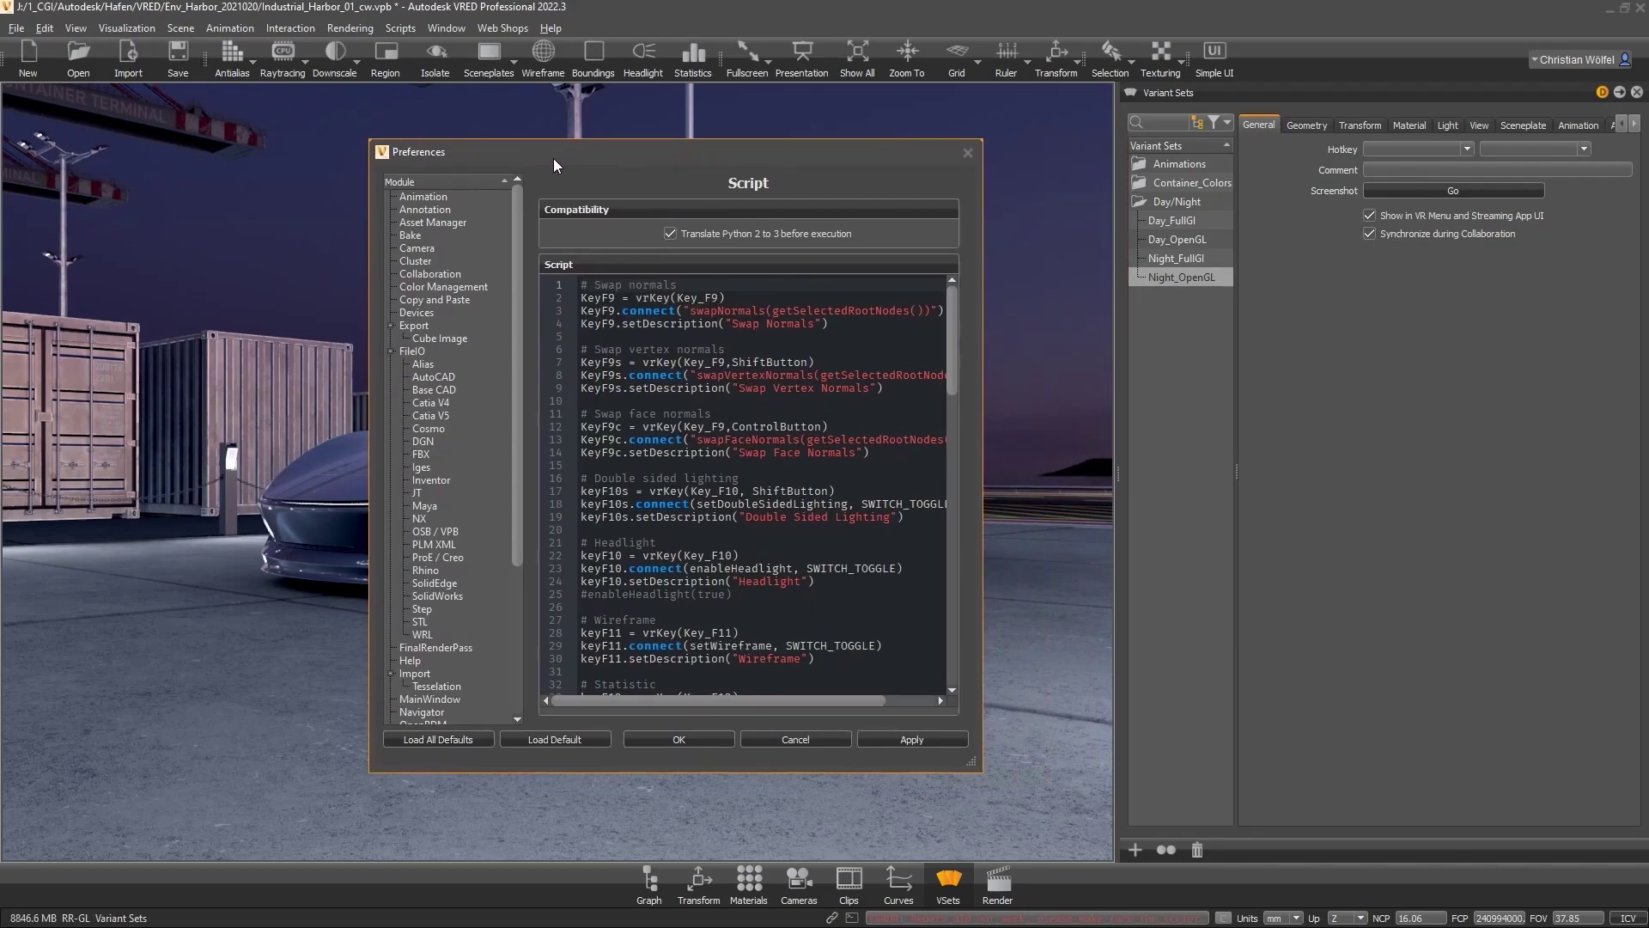
drag(518, 333, 508, 358)
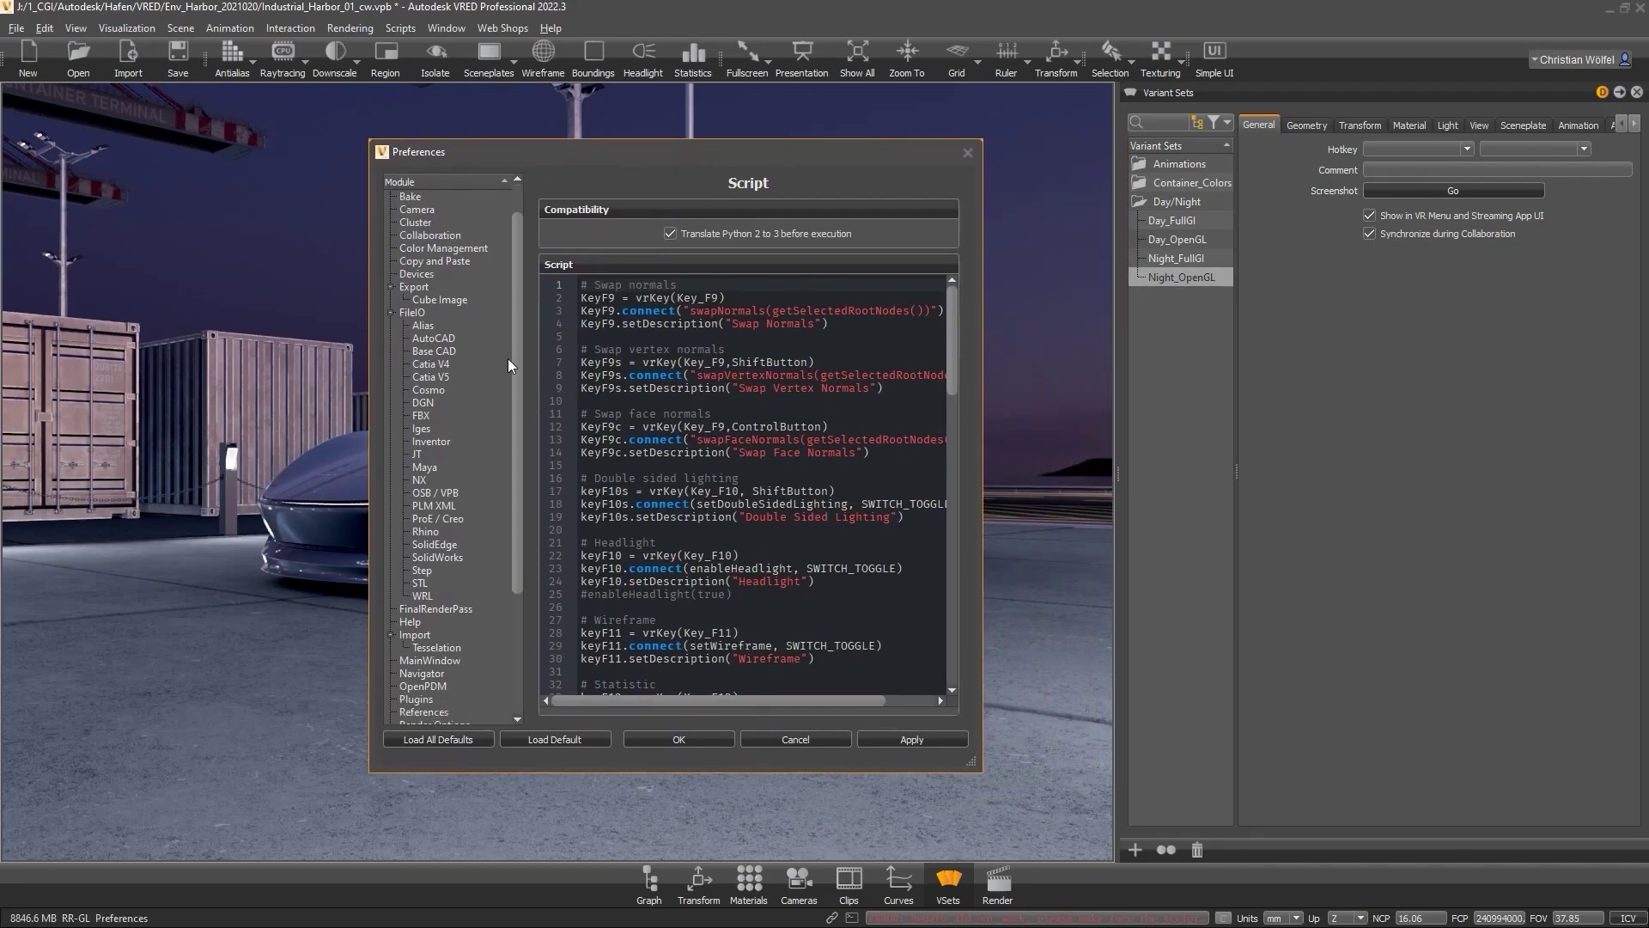
click(434, 467)
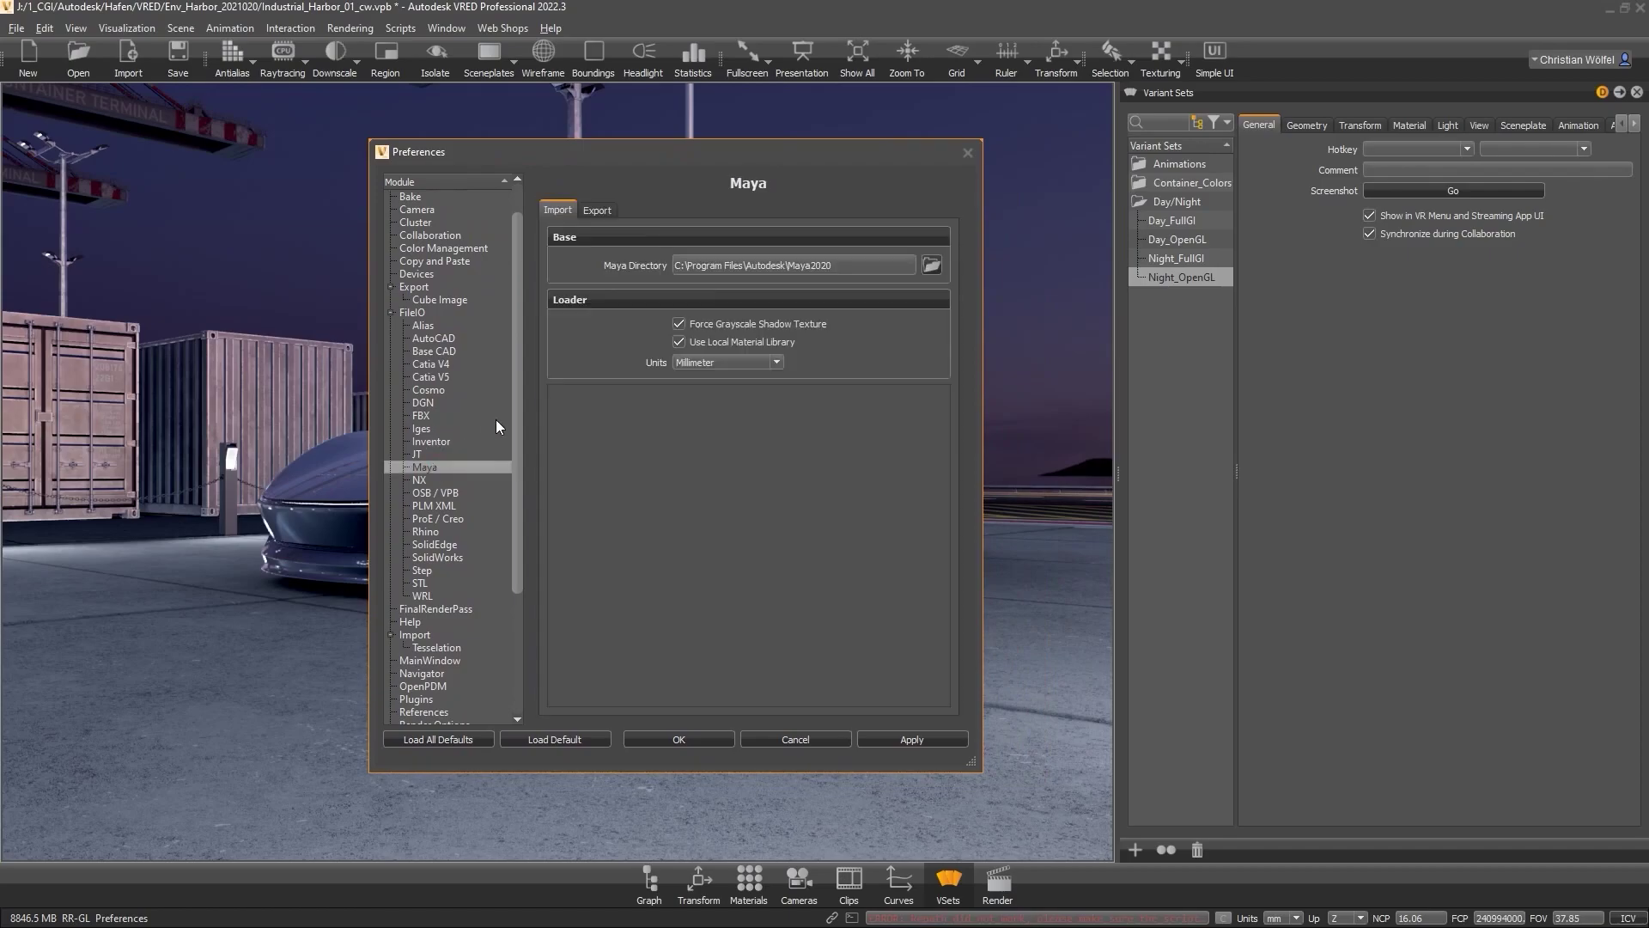
drag(518, 397, 513, 437)
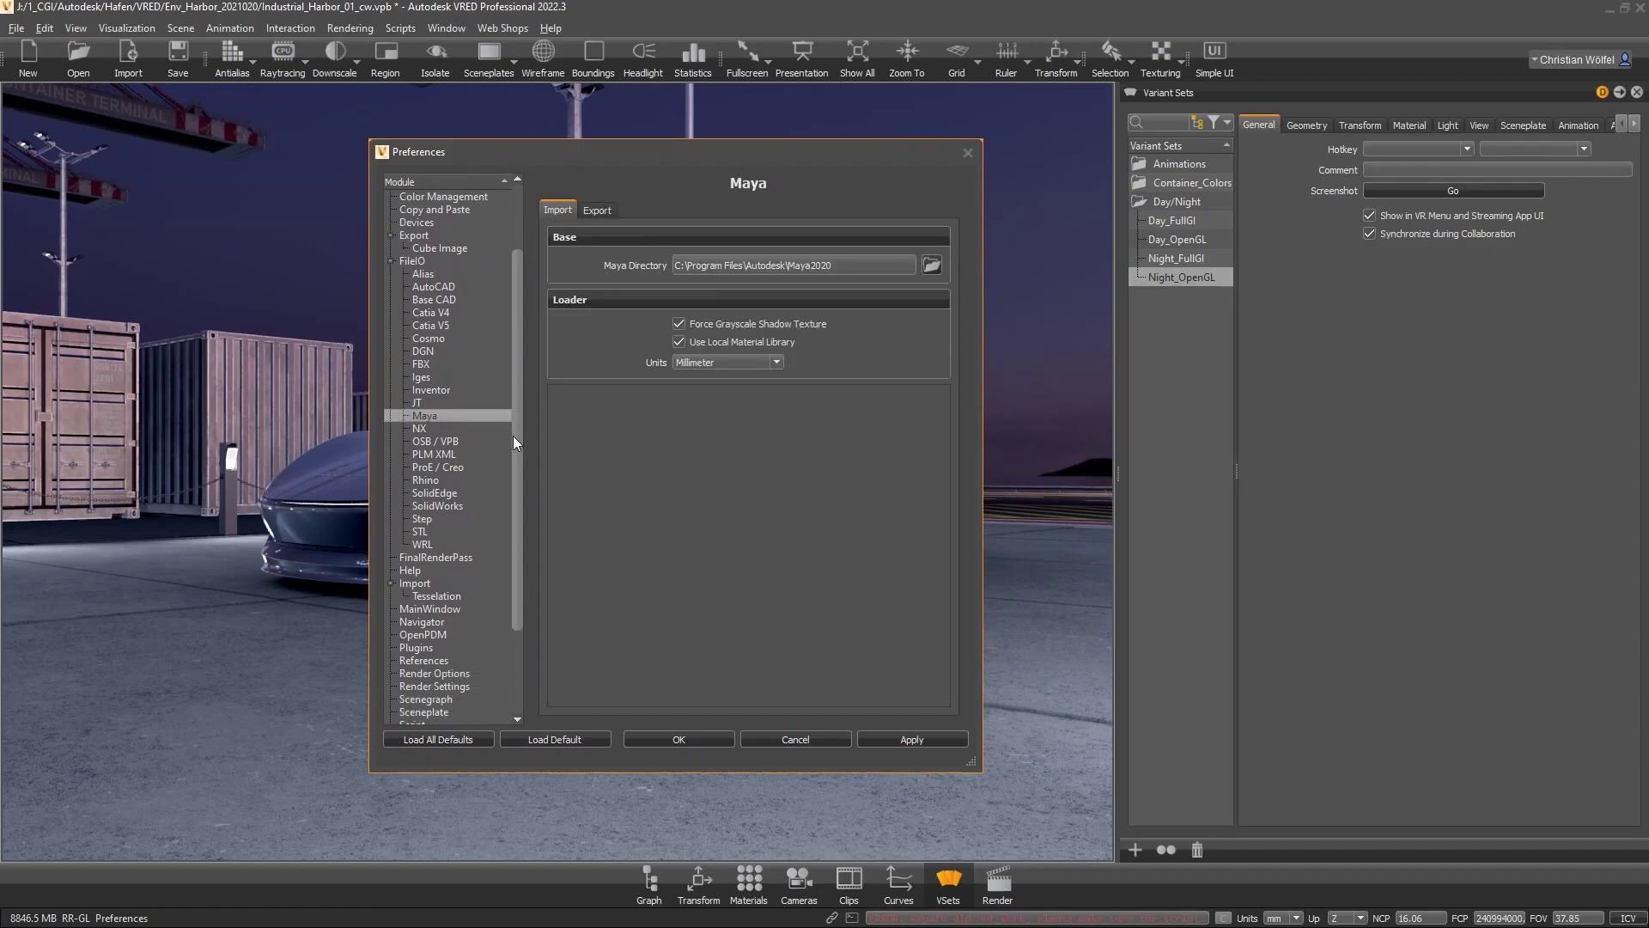
mouse_move(518, 369)
mouse_down()
mouse_move(512, 440)
mouse_move(515, 349)
mouse_up()
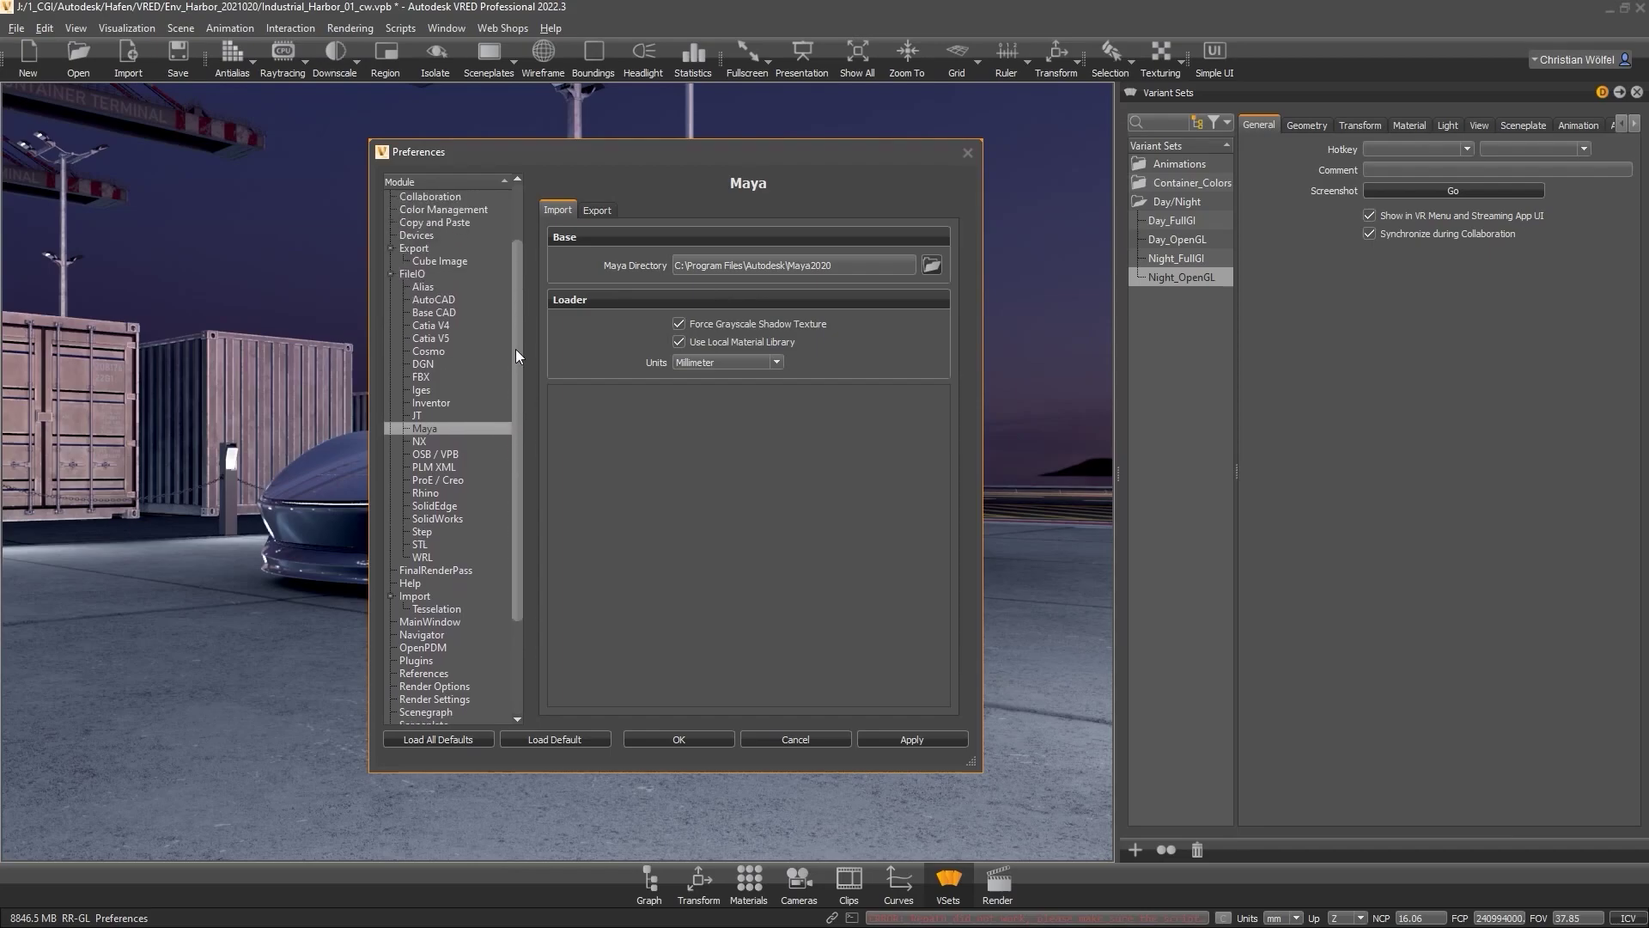
- Review the Alias and Step import preferences and close the preferences with OK
click(424, 287)
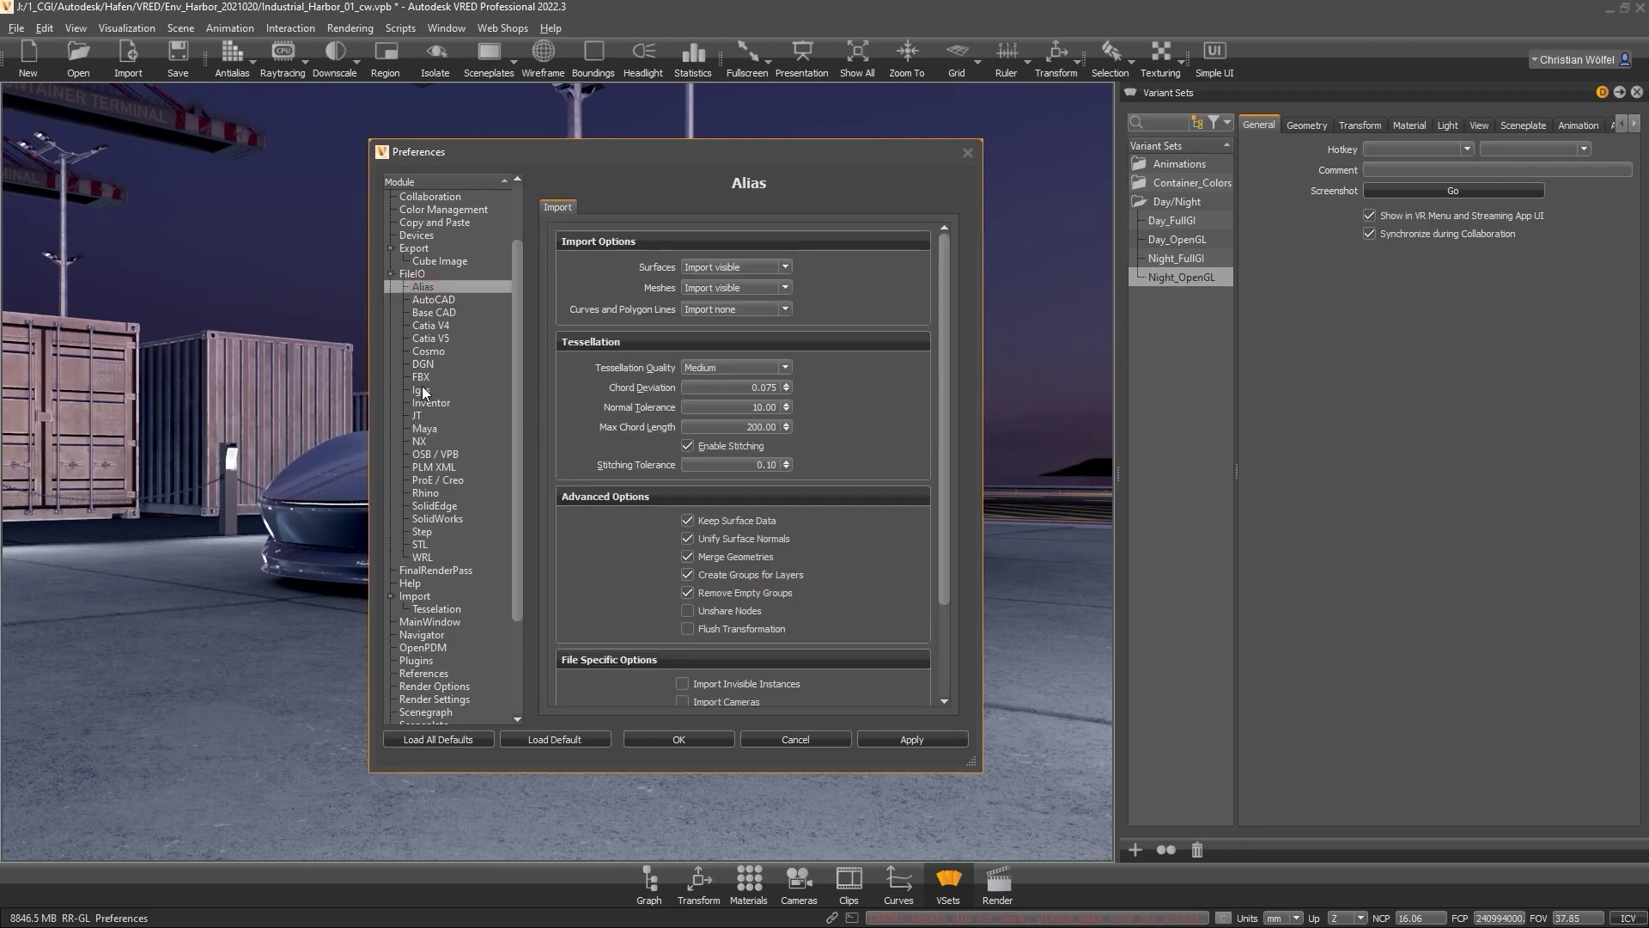
click(448, 324)
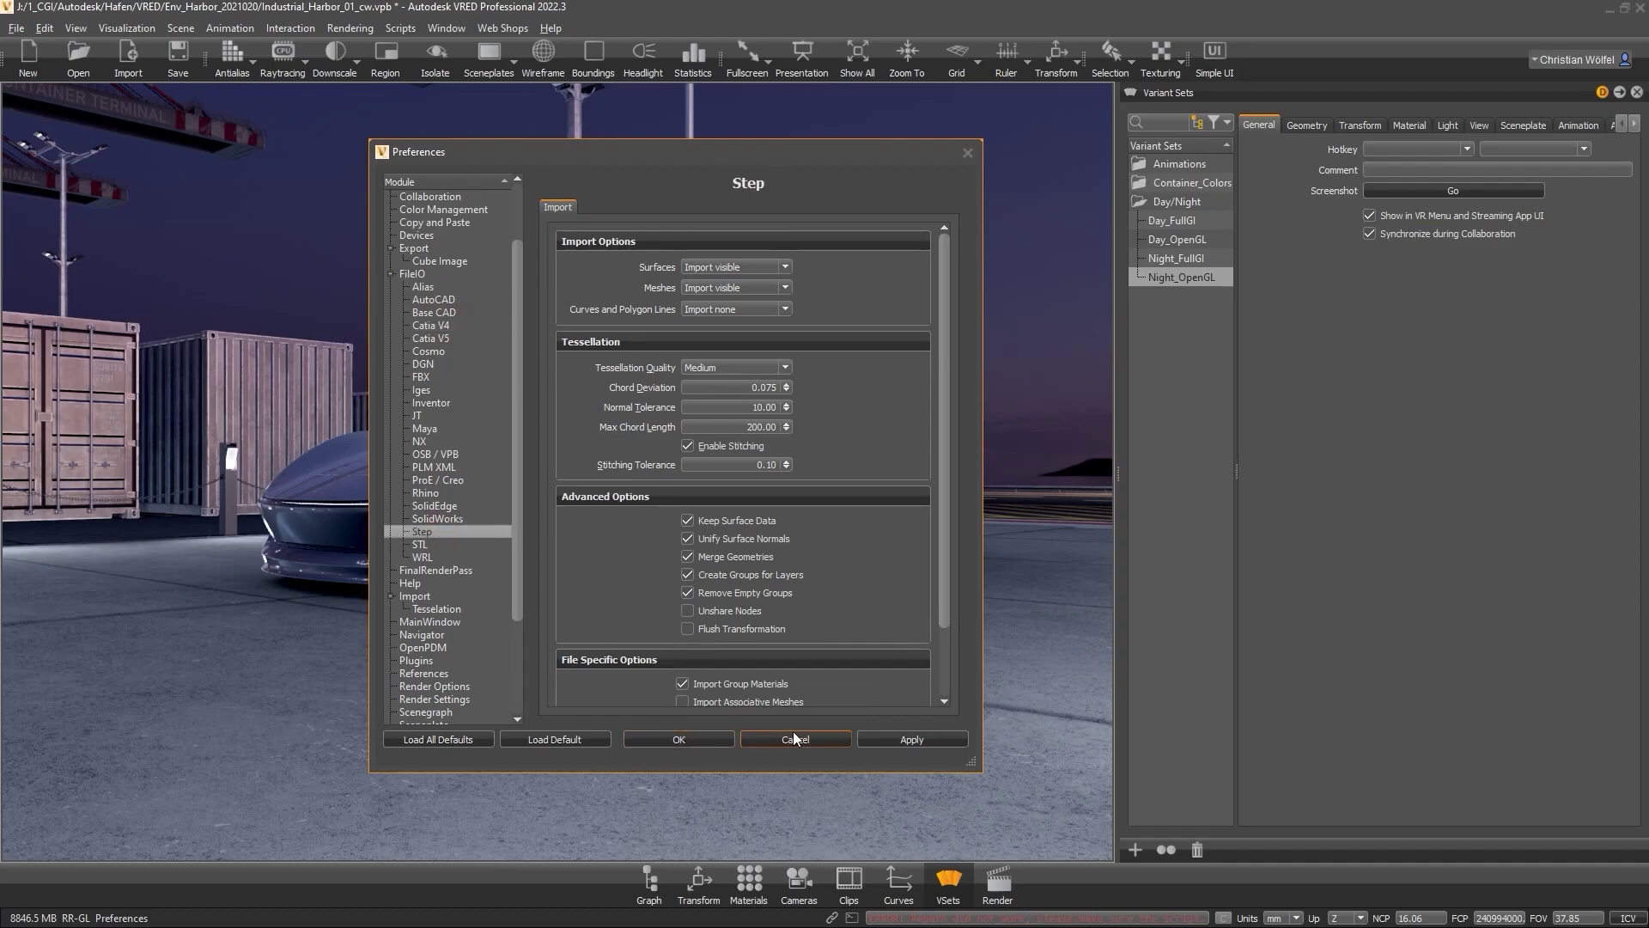
scroll(516, 518, down, 1)
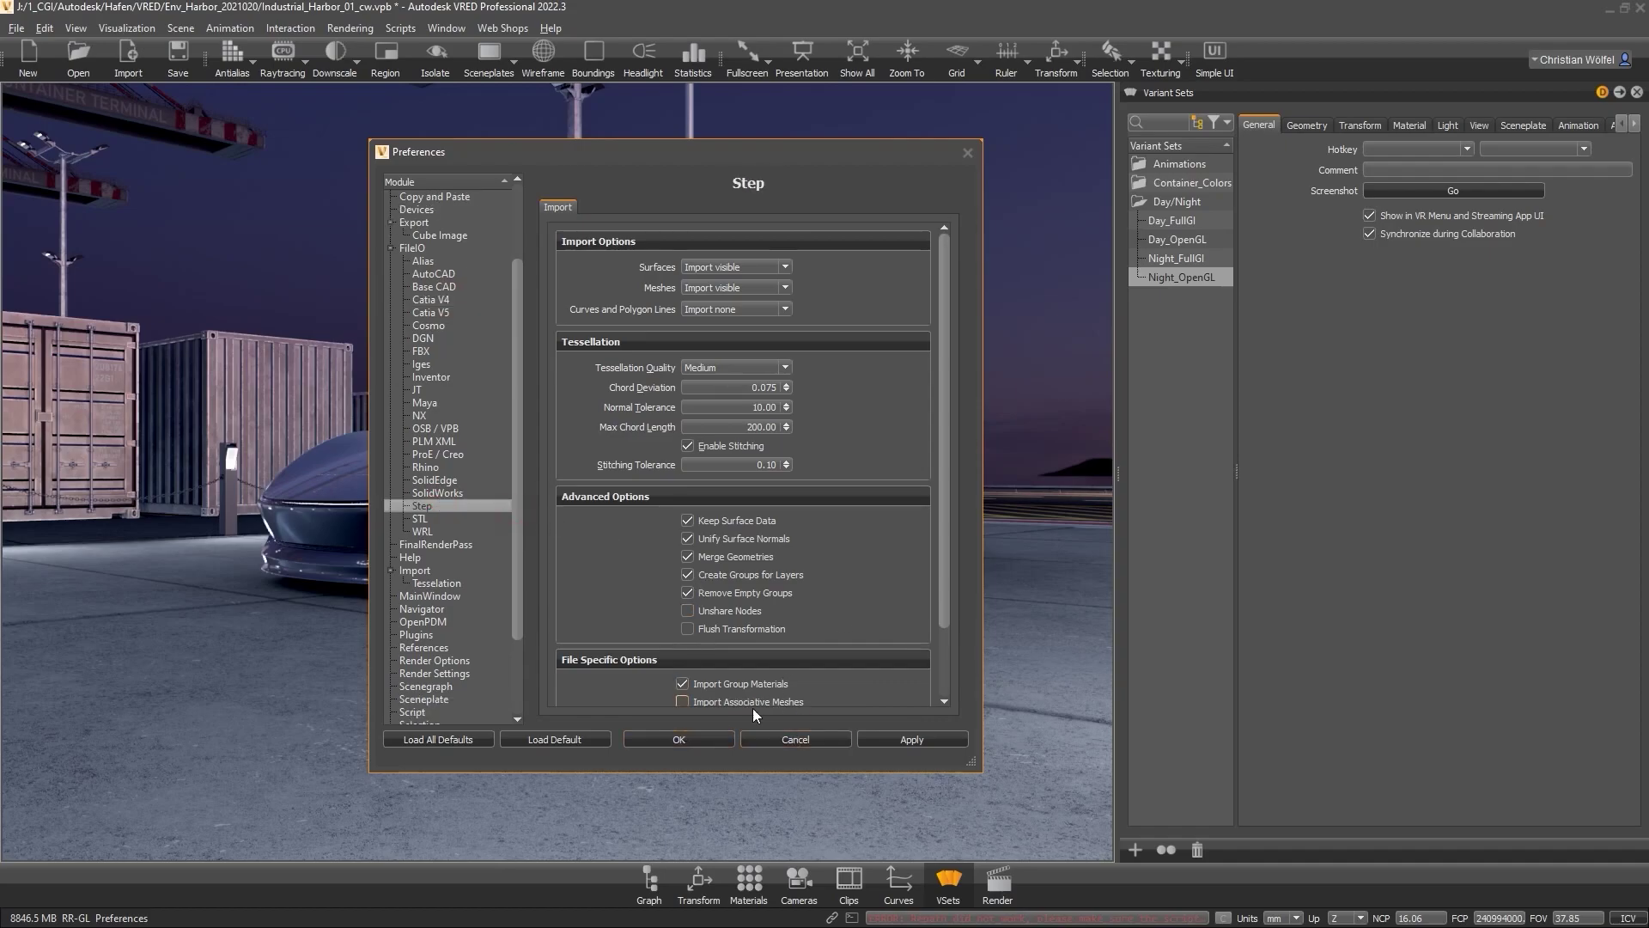
click(692, 737)
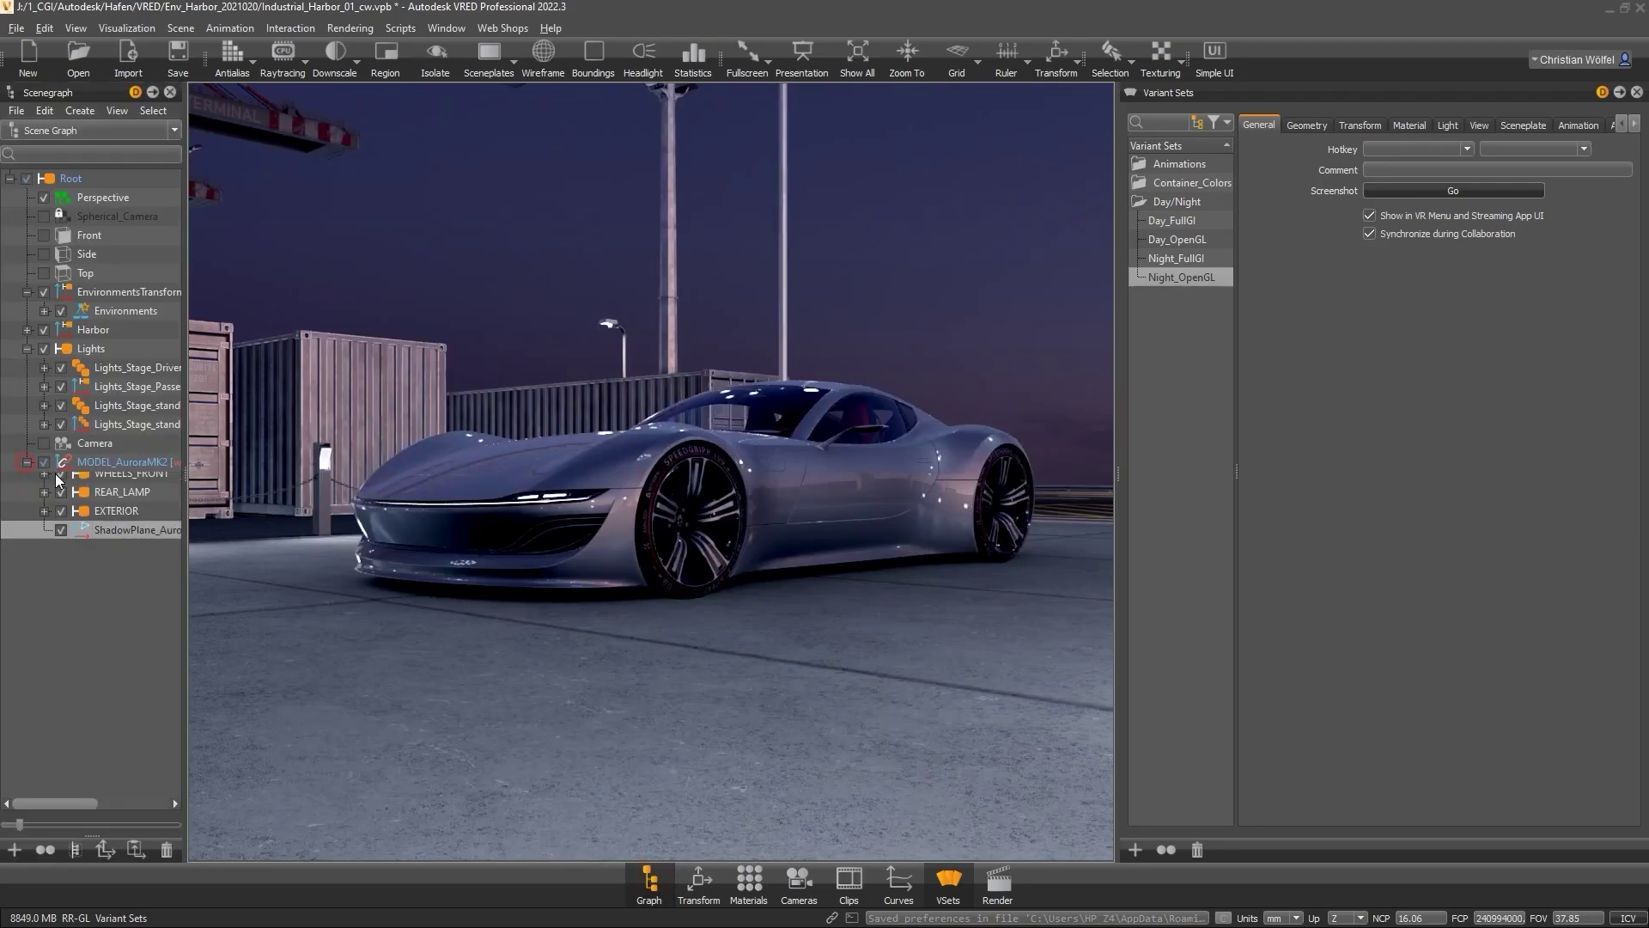
- Select the car's front fender piece and examine its mesh with the wireframe display enabled
click(488, 485)
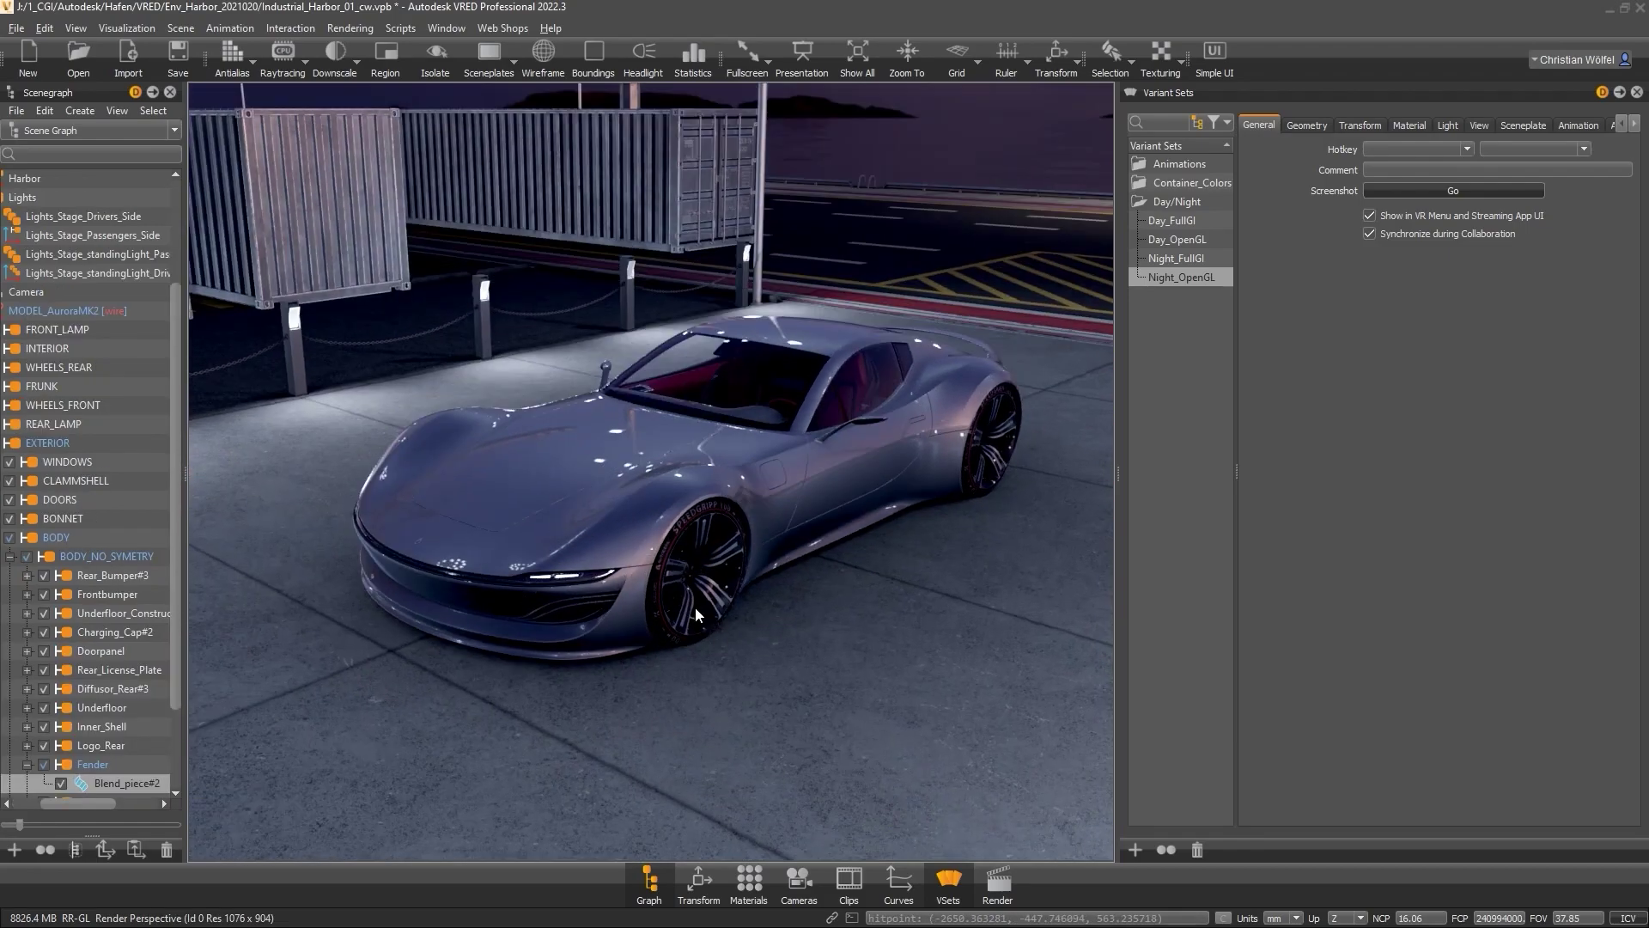
right_drag(695, 608, 522, 579)
middle_drag(522, 579, 664, 276)
click(537, 62)
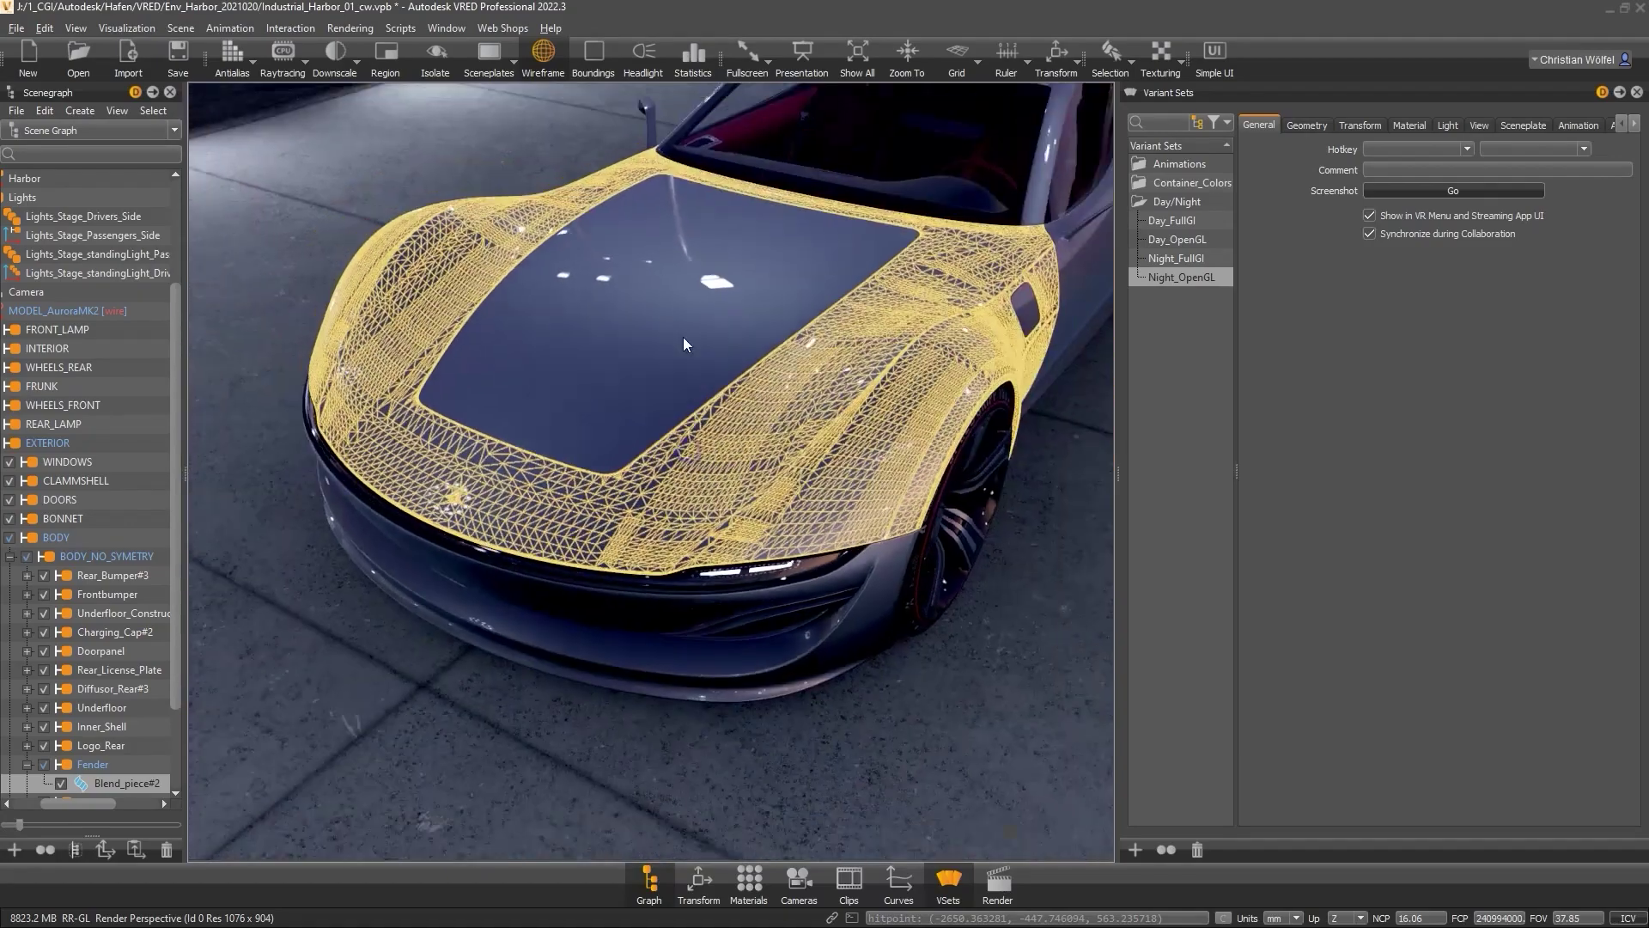
drag(686, 338, 679, 301)
right_drag(679, 301, 667, 331)
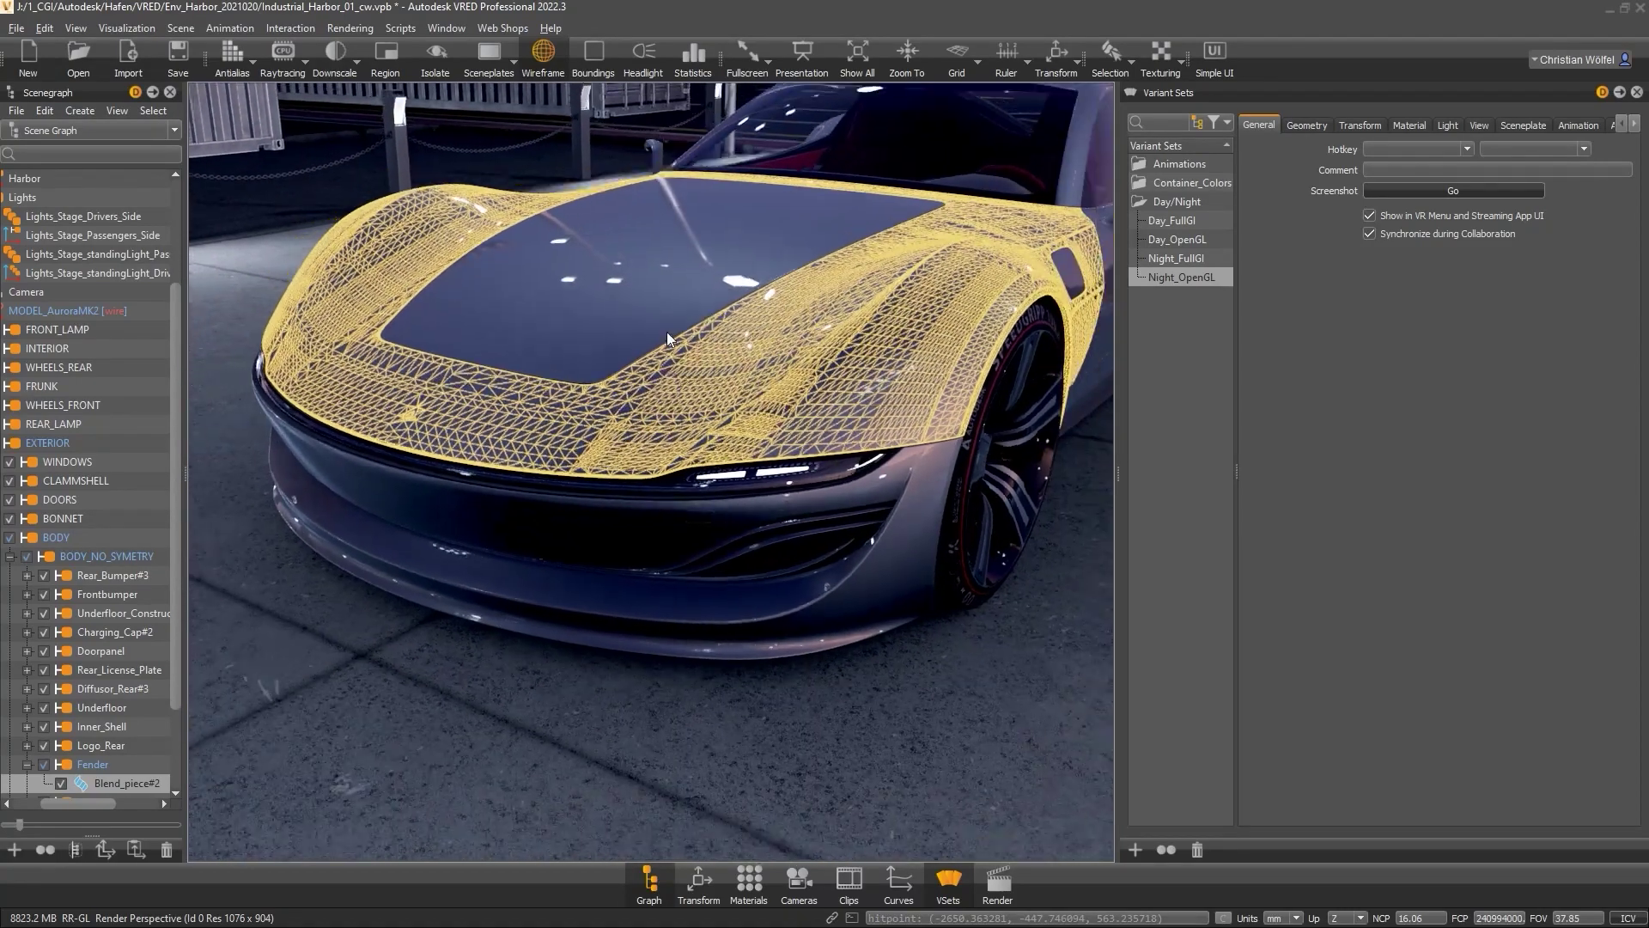
drag(667, 331, 663, 358)
mouse_move(663, 358)
right_down()
mouse_move(661, 301)
mouse_move(655, 378)
right_up()
drag(654, 378, 651, 399)
- Switch the viewport to ambient occlusion rendering and disable the wireframe display
key(ctrl+2)
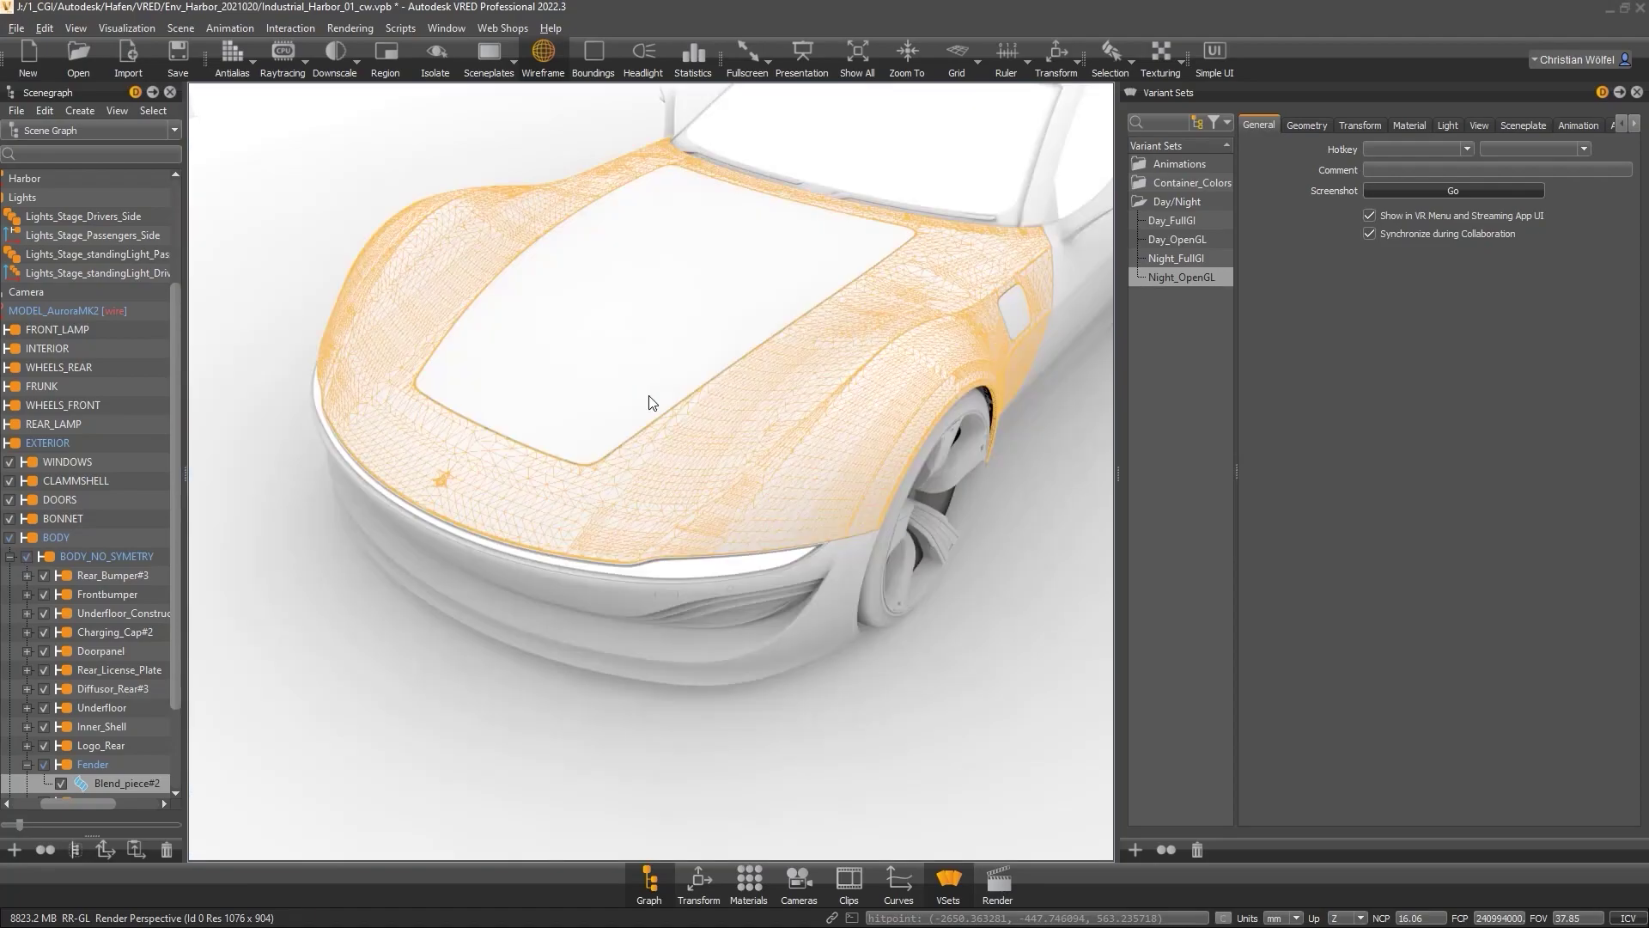
right_drag(650, 403, 649, 474)
click(543, 60)
- Examine the car's hood, front and both front corners in the ambient occlusion rendering
drag(452, 422, 666, 343)
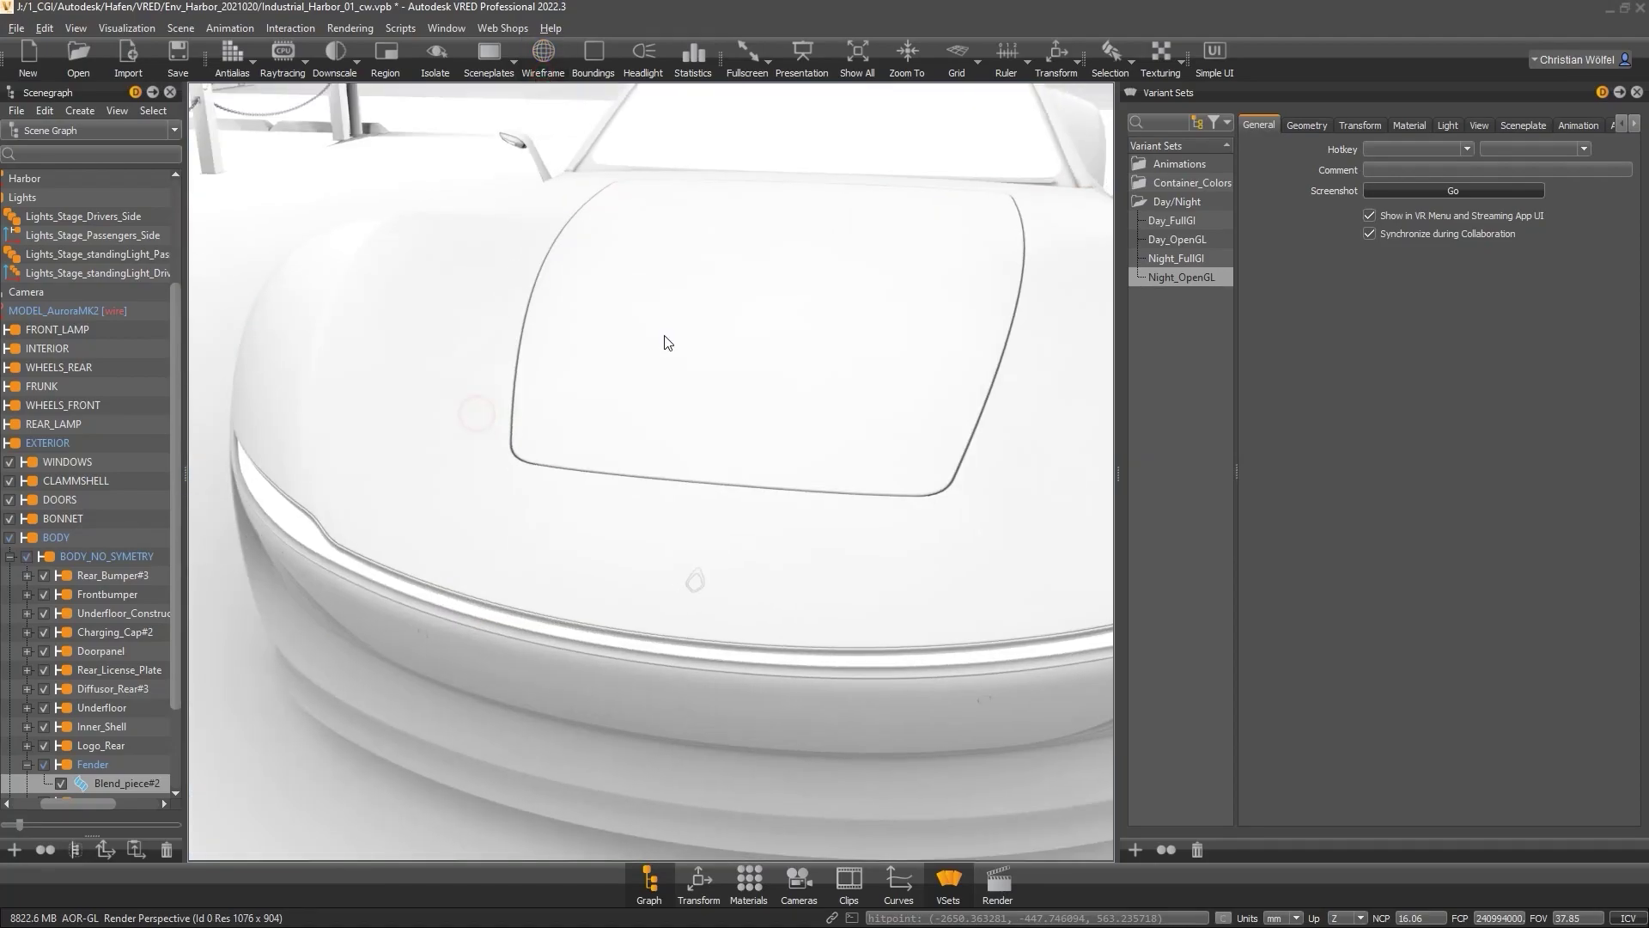
right_drag(662, 416, 655, 456)
drag(535, 444, 825, 387)
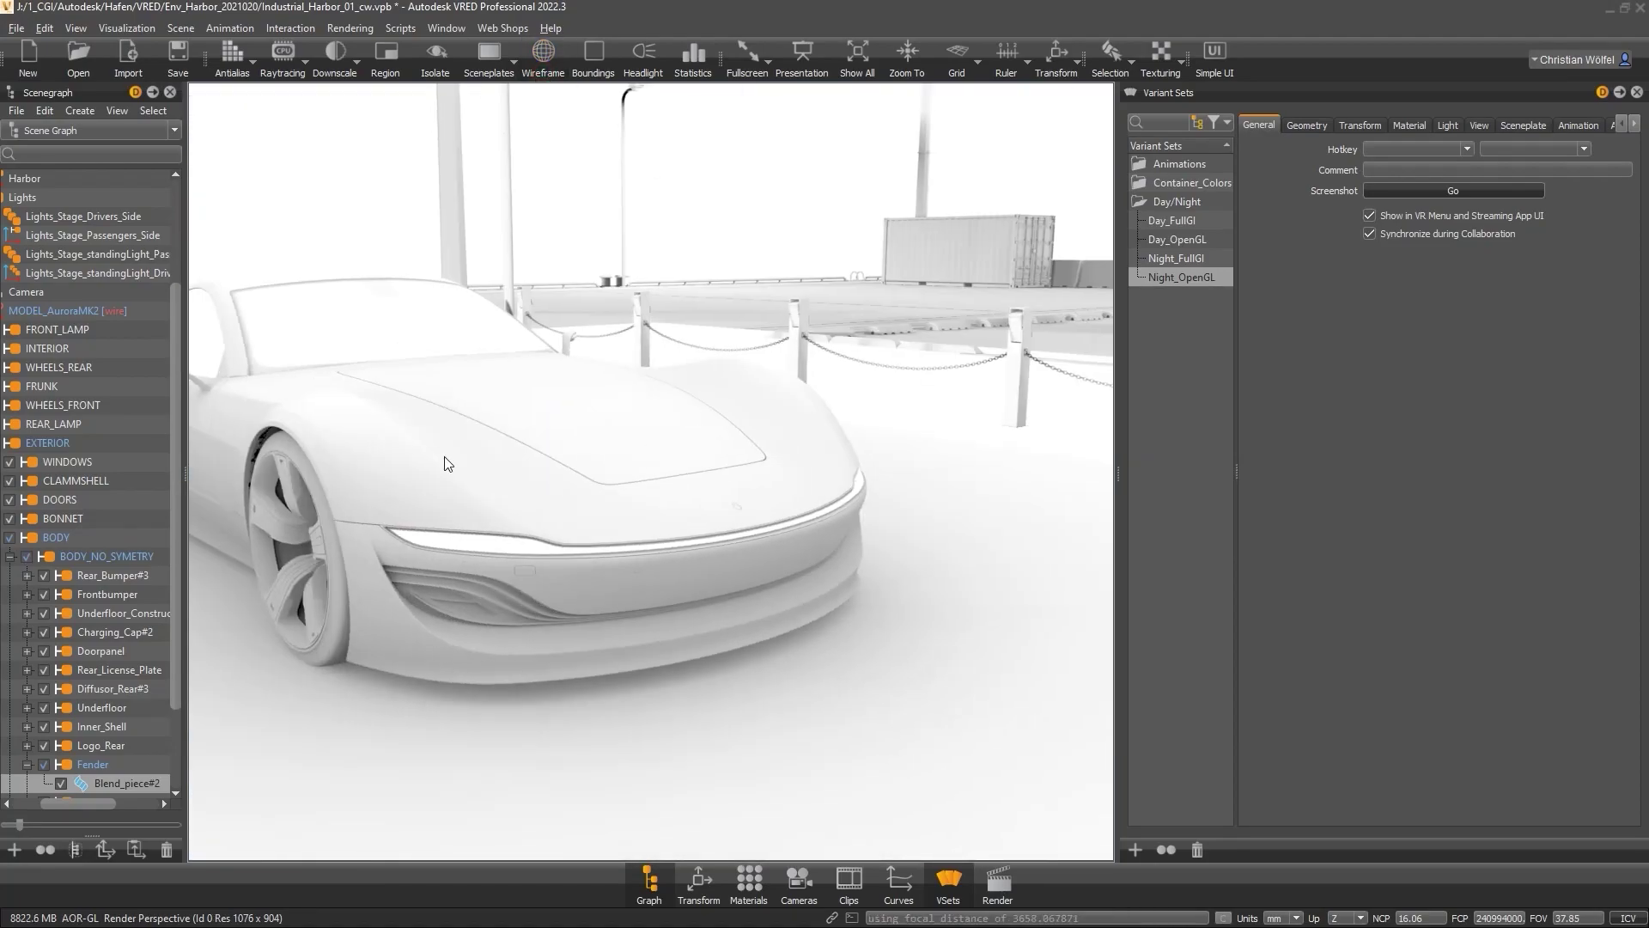
middle_drag(445, 460, 638, 438)
drag(652, 430, 552, 392)
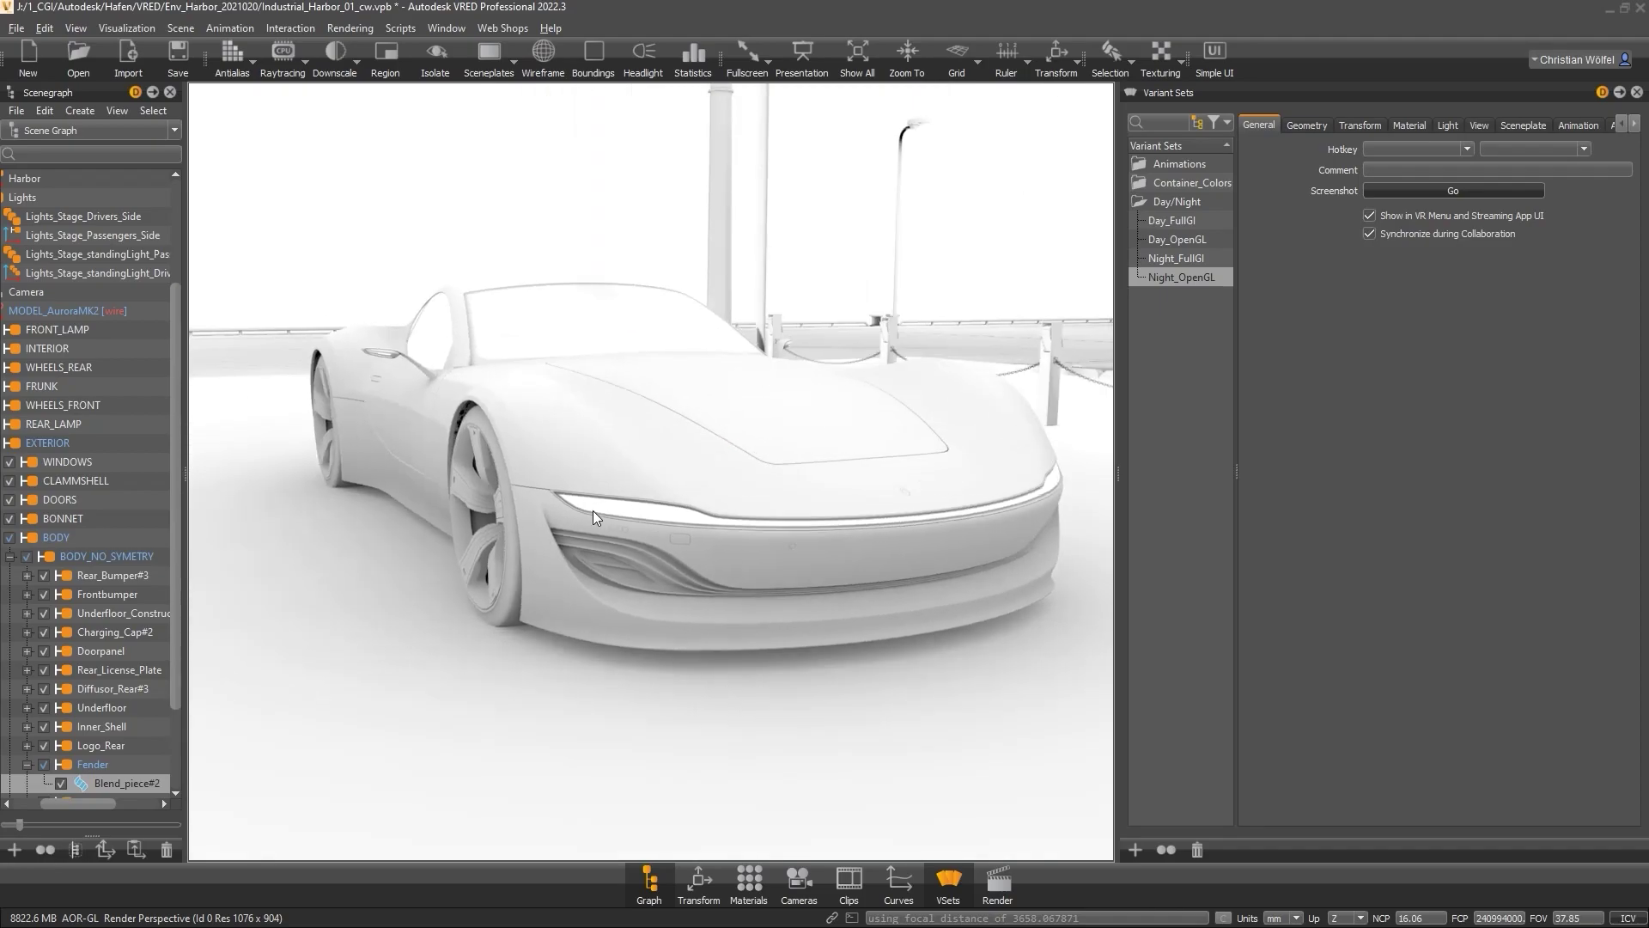
drag(747, 395, 469, 402)
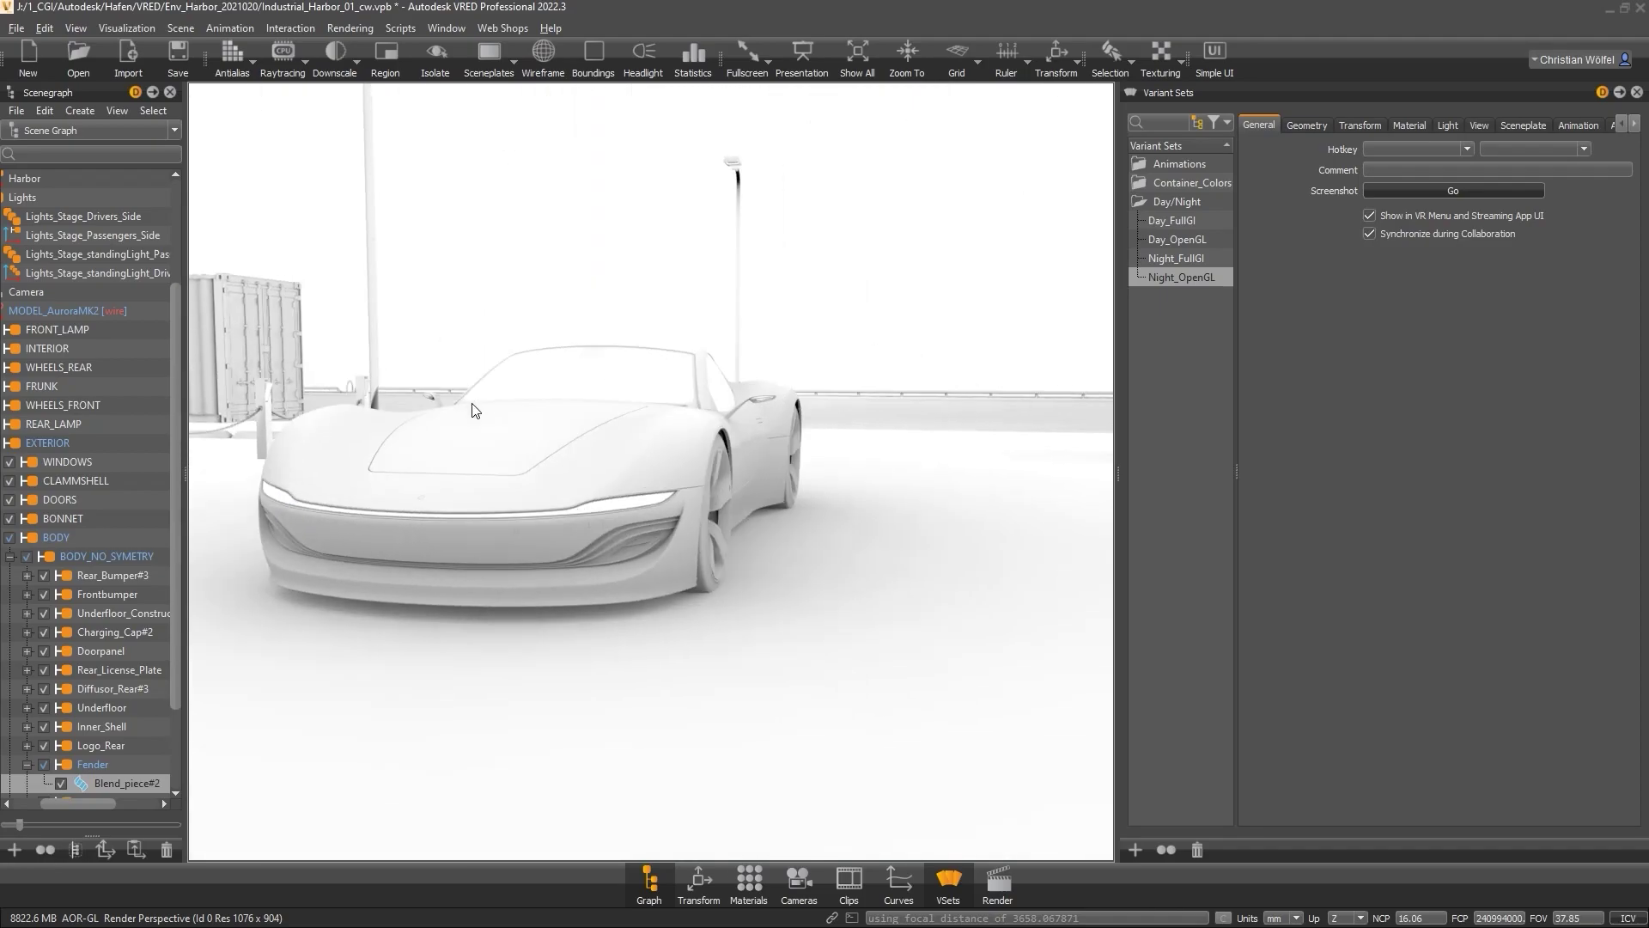
drag(693, 394, 587, 412)
right_drag(653, 437, 663, 515)
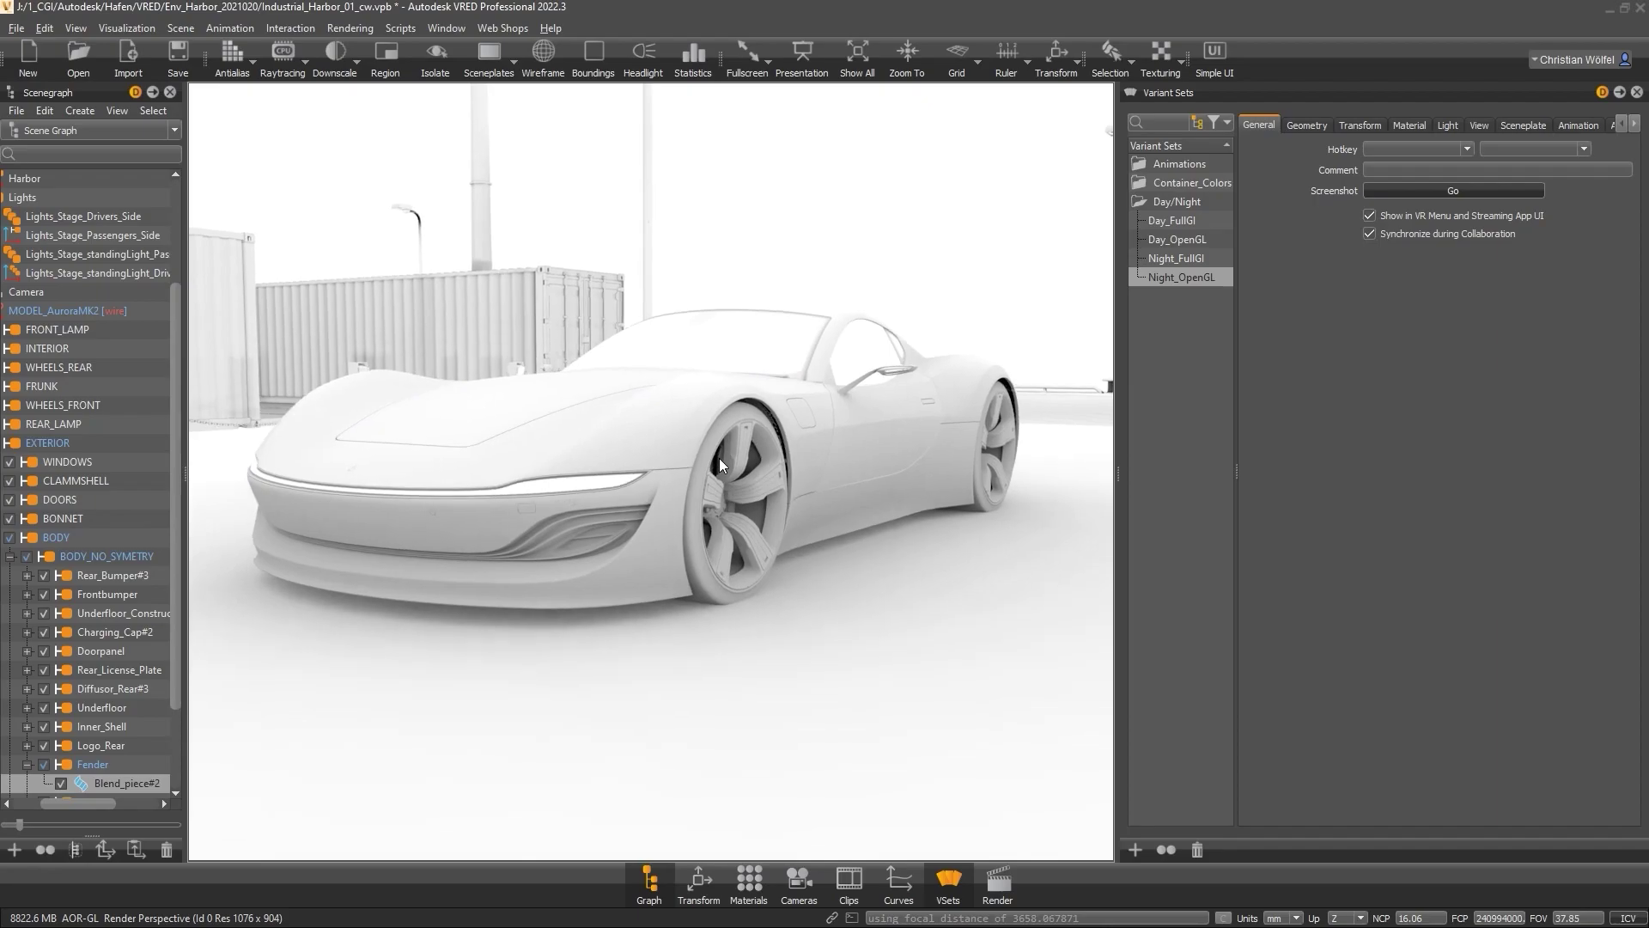
drag(670, 502, 703, 368)
right_drag(703, 352, 700, 440)
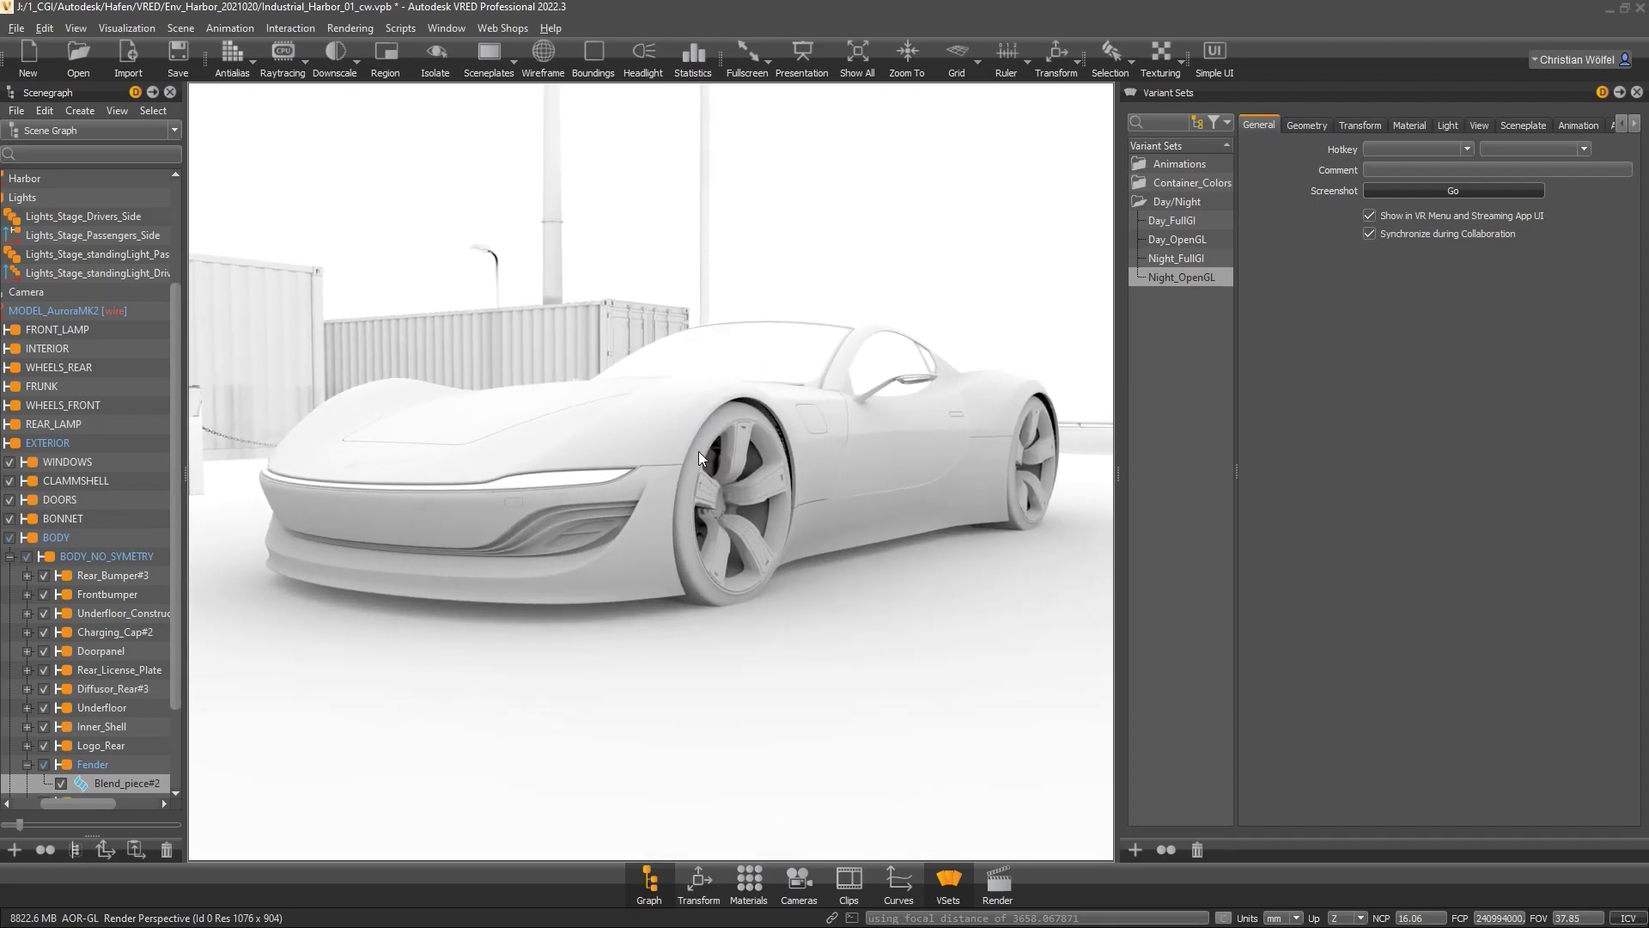
- Open Bake Light and Shadows and review its bake types and direct illumination settings, choosing Vertex as the bake type
drag(703, 419, 727, 526)
right_drag(694, 517, 694, 416)
drag(696, 421, 509, 284)
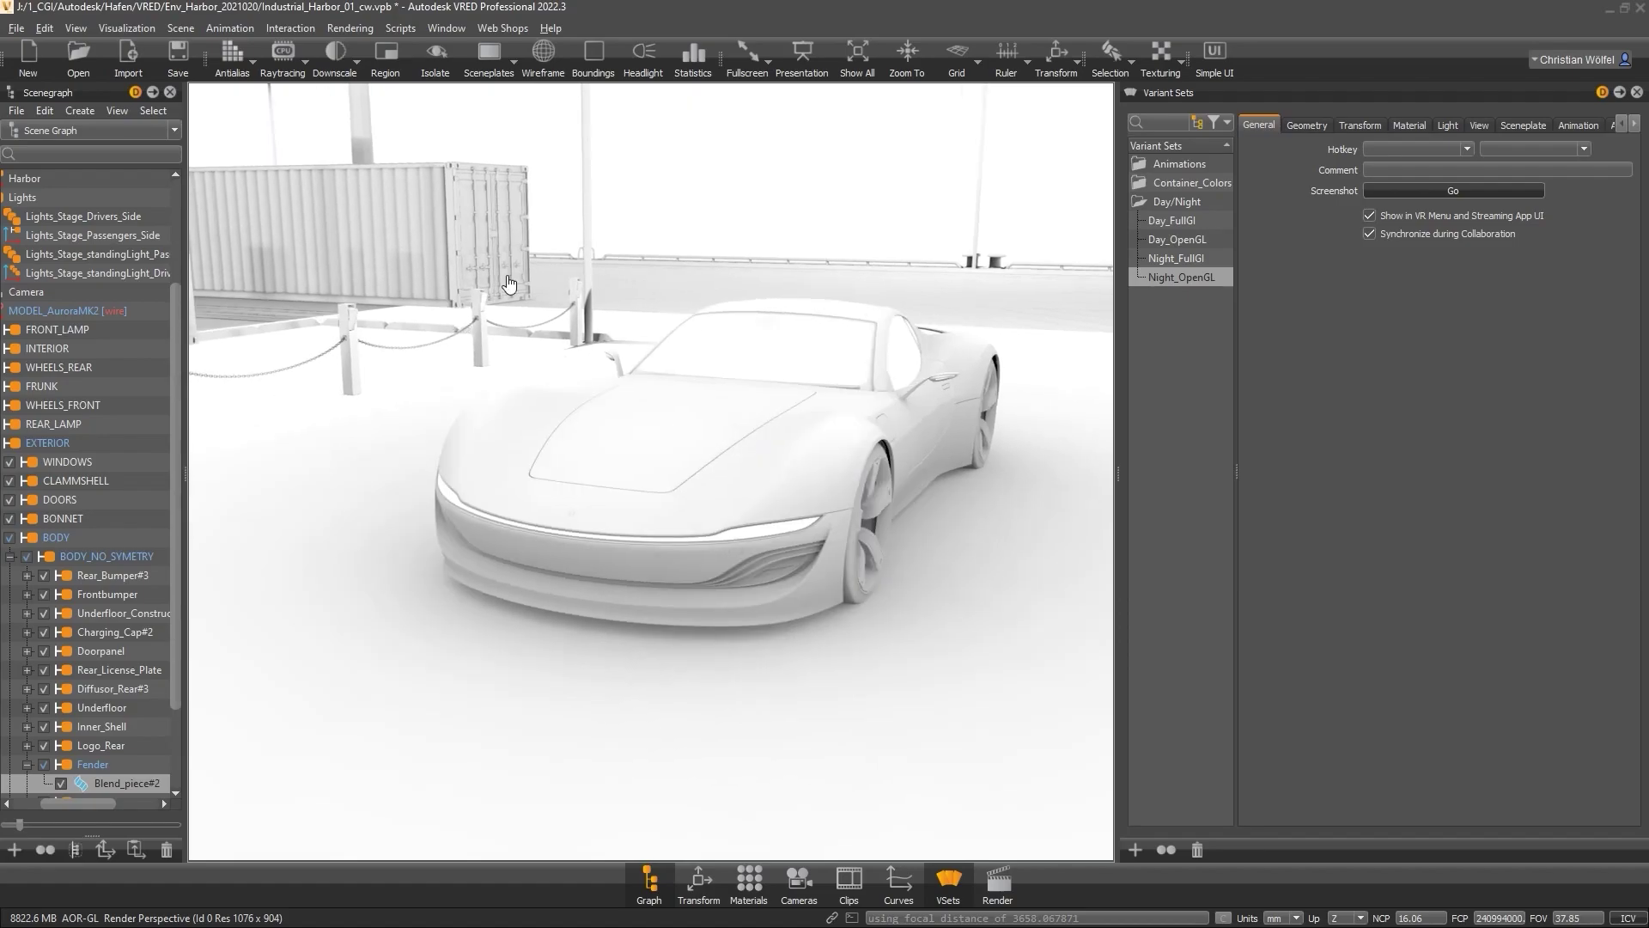
click(176, 29)
click(206, 113)
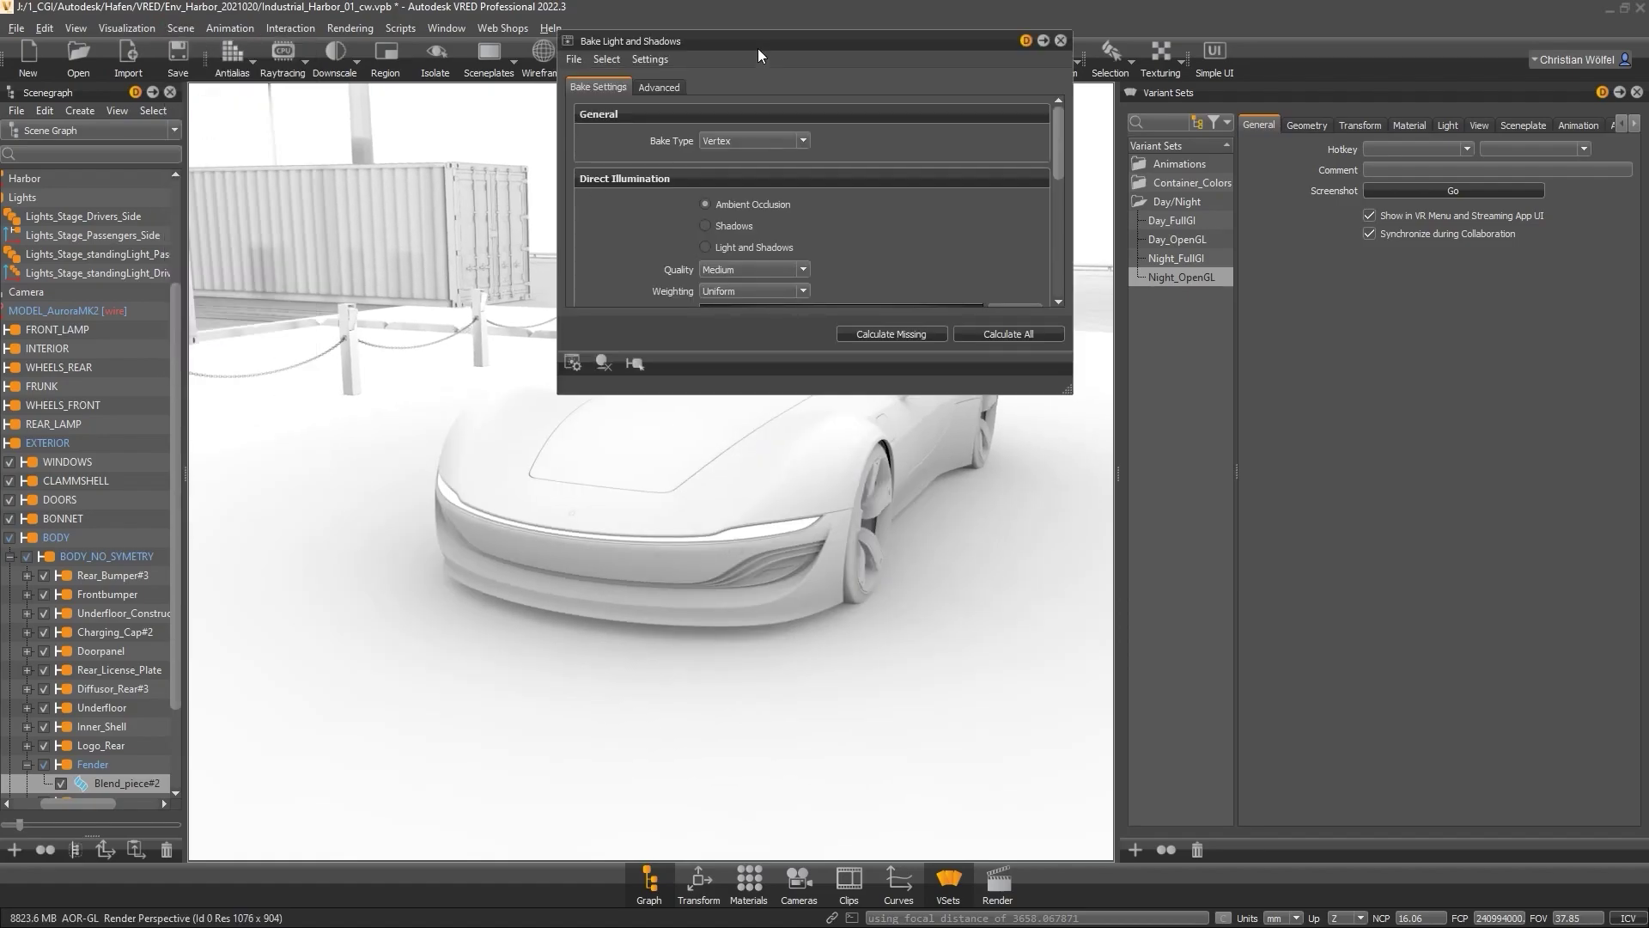
drag(758, 47, 533, 117)
click(519, 213)
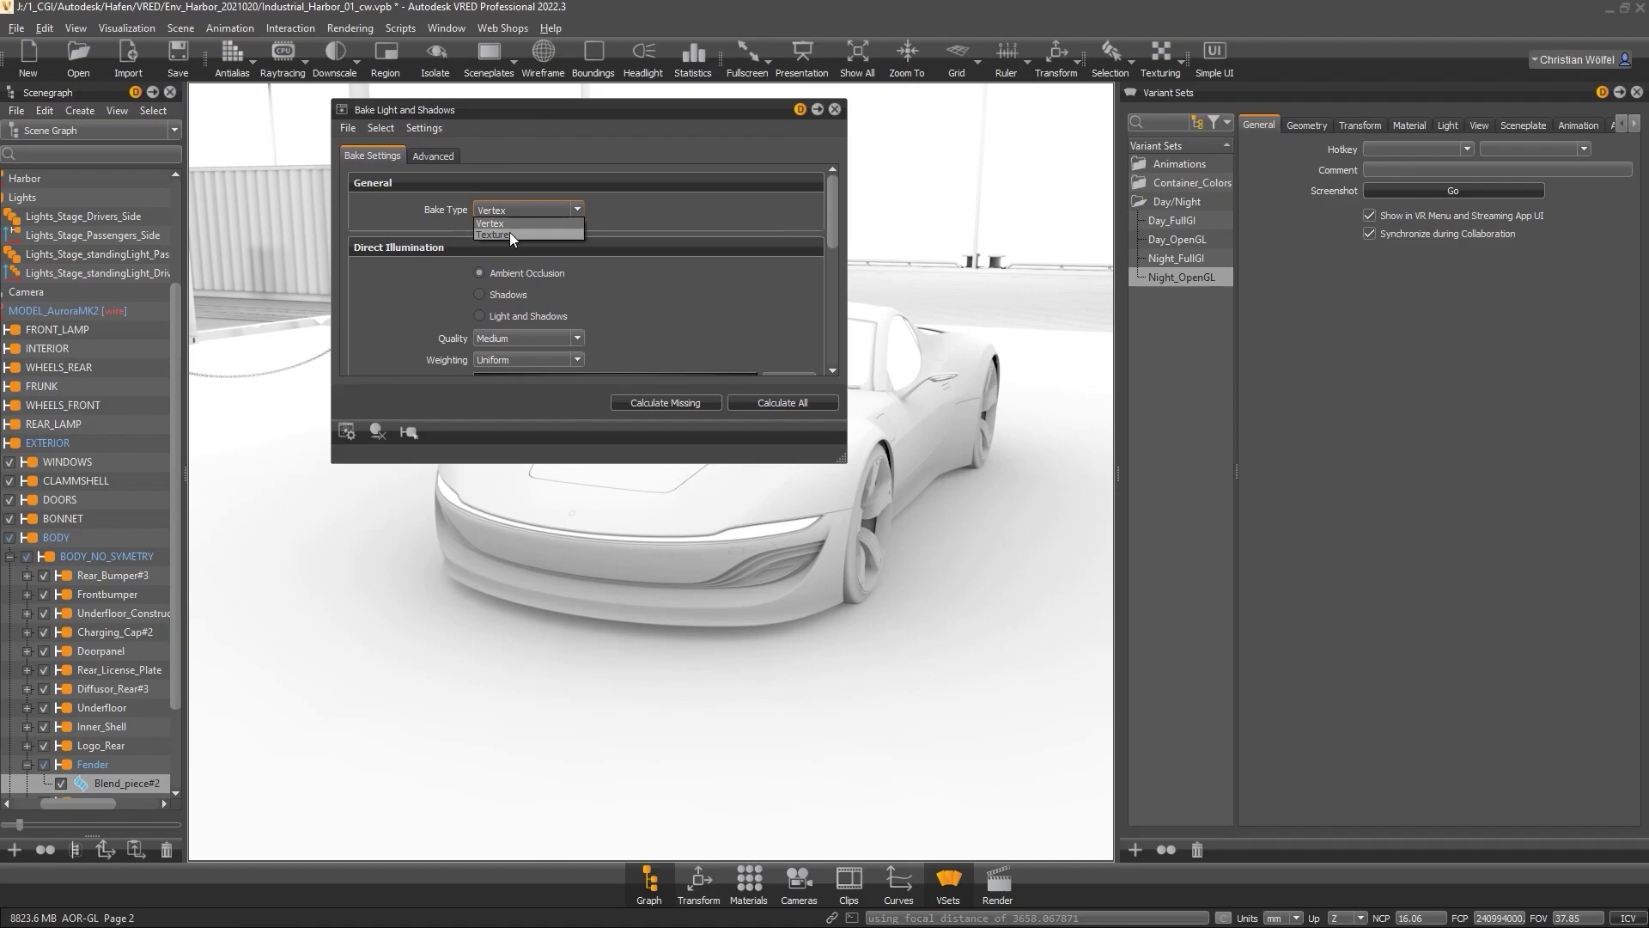
click(519, 221)
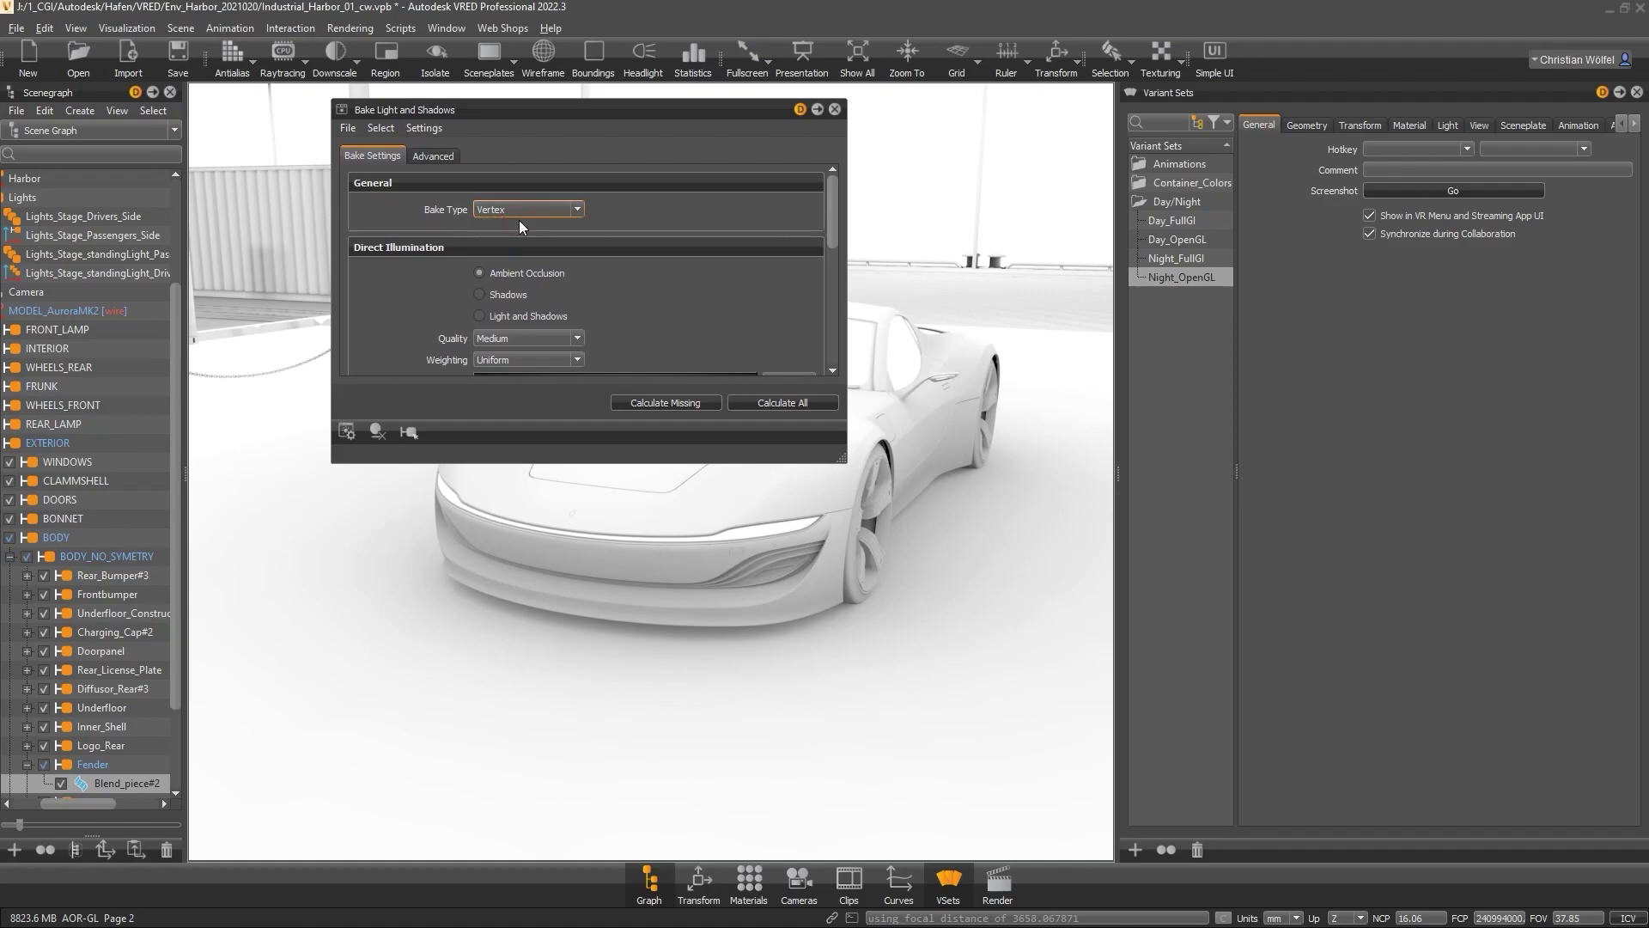
click(618, 202)
scroll(831, 215, down, 3)
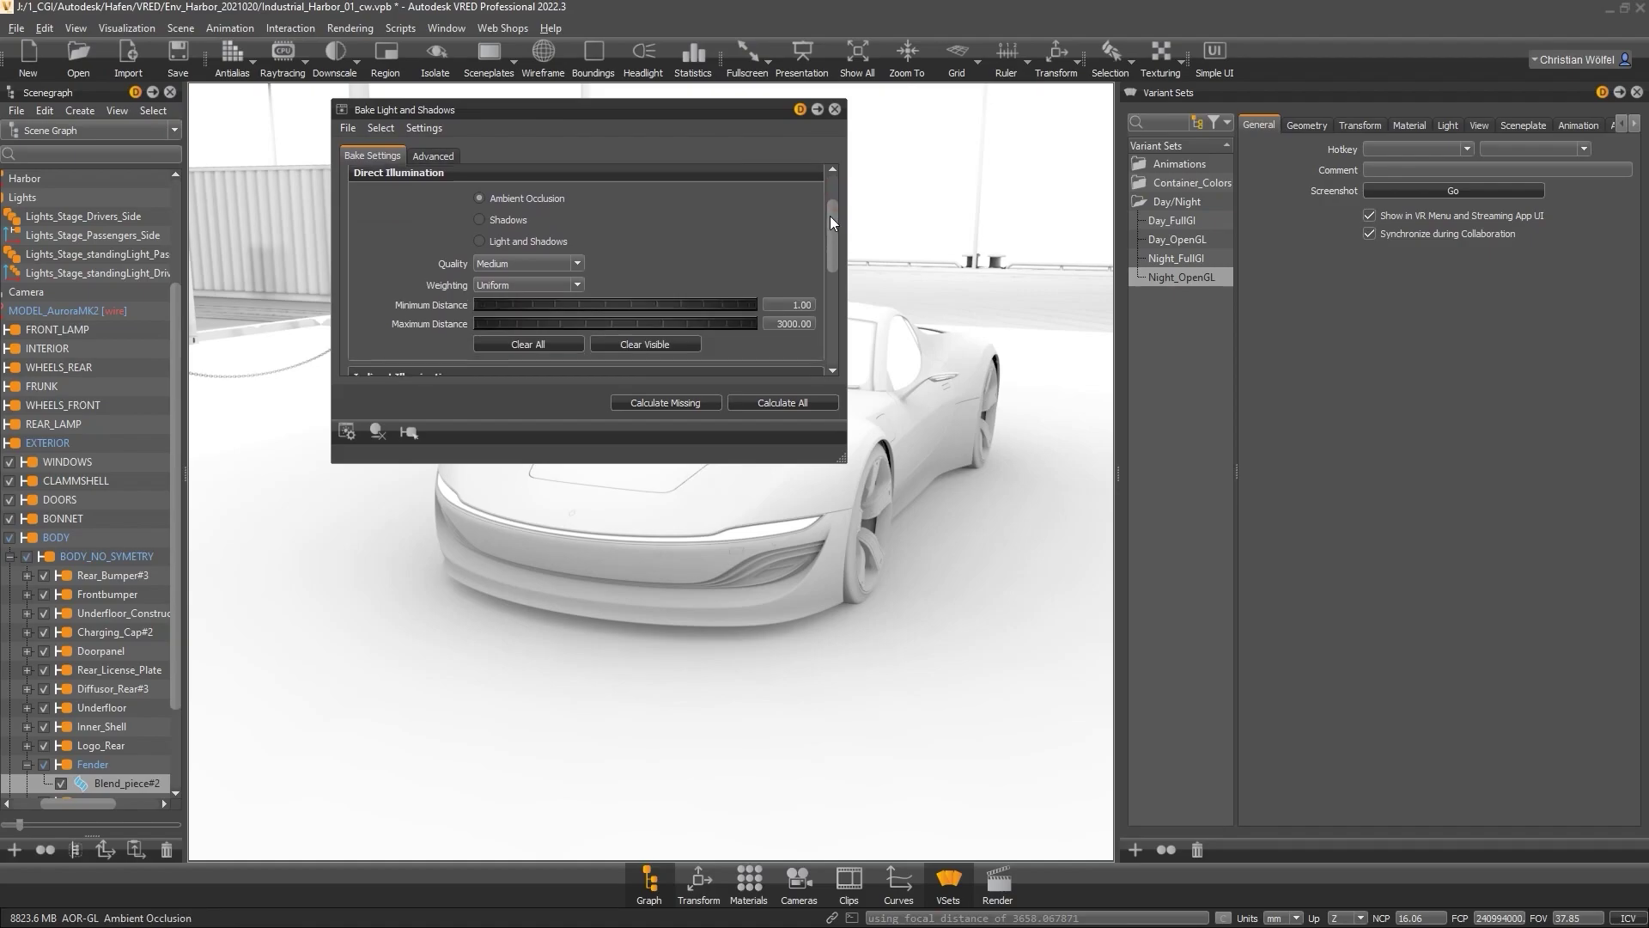
scroll(830, 215, up, 3)
- Close the Scenegraph and the Bake Light and Shadows window
click(171, 92)
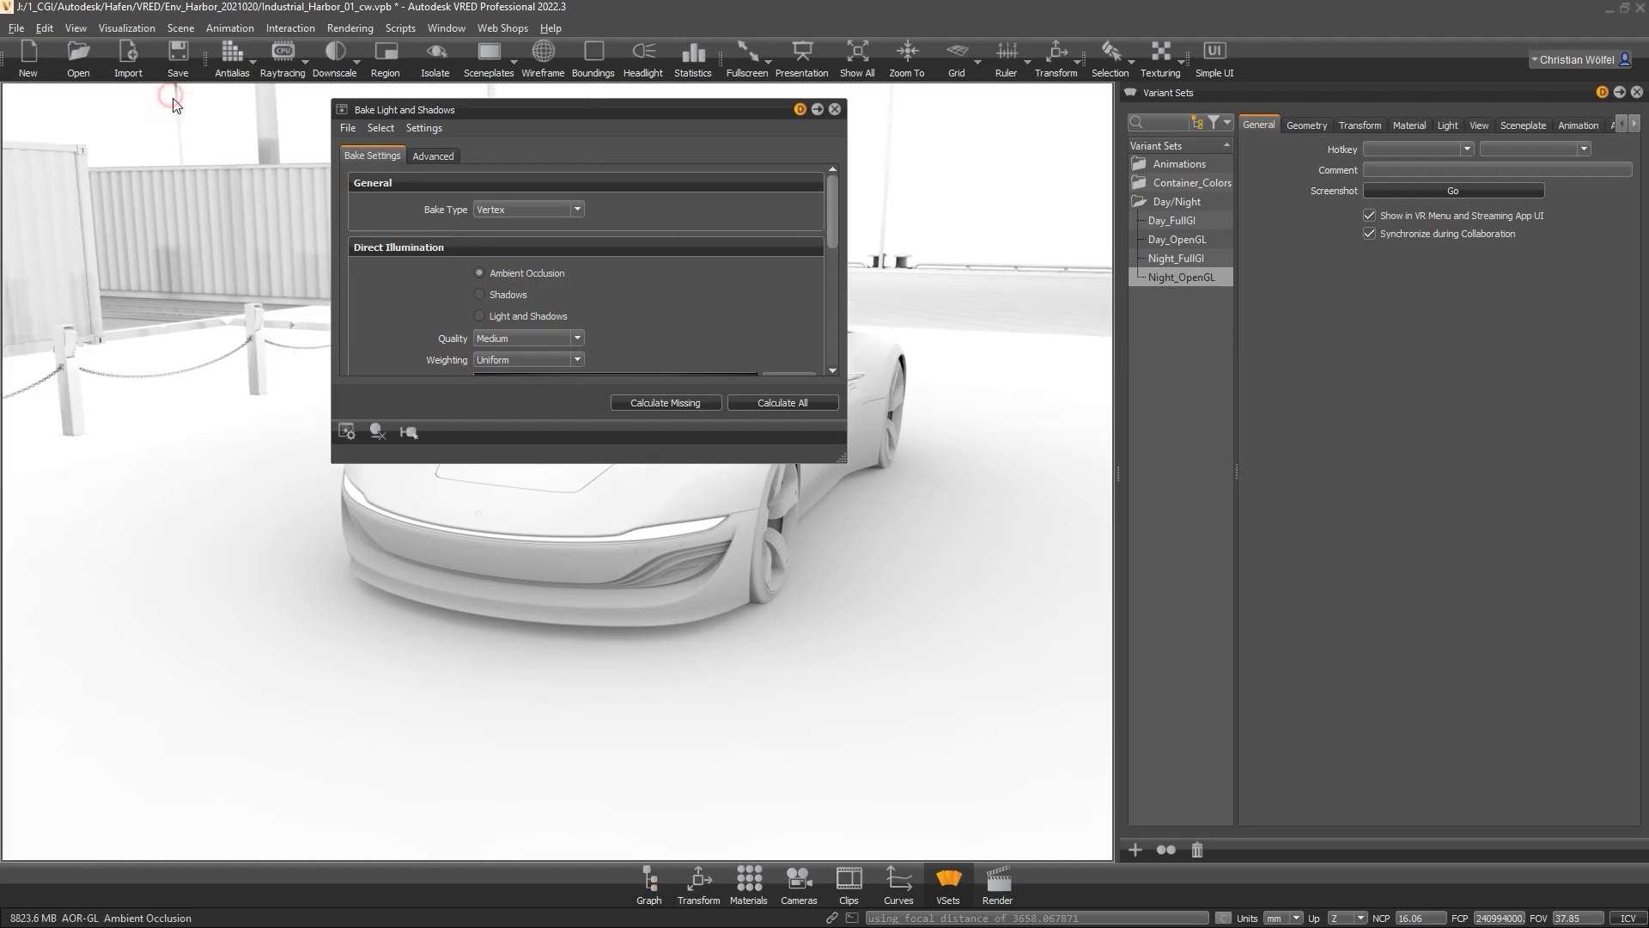
right_drag(713, 589, 703, 209)
drag(689, 110, 377, 165)
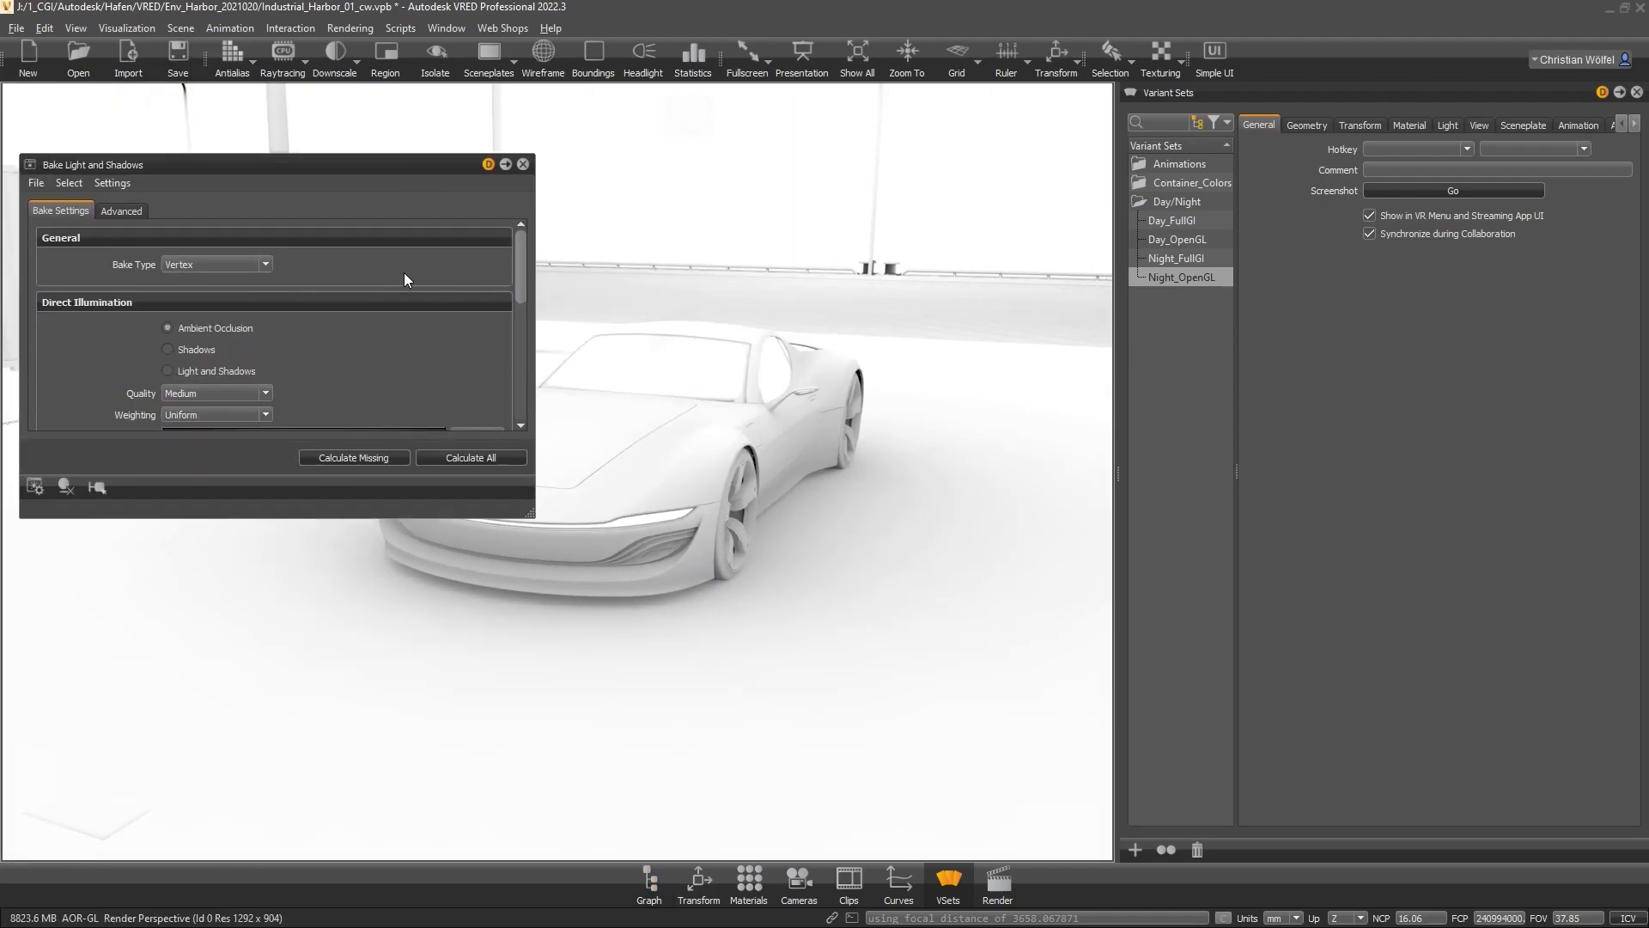
click(523, 164)
- Examine both front corners of the car in the normals rendering
mouse_move(559, 344)
mouse_down()
mouse_move(582, 416)
mouse_move(754, 479)
mouse_move(408, 421)
mouse_move(555, 348)
mouse_up()
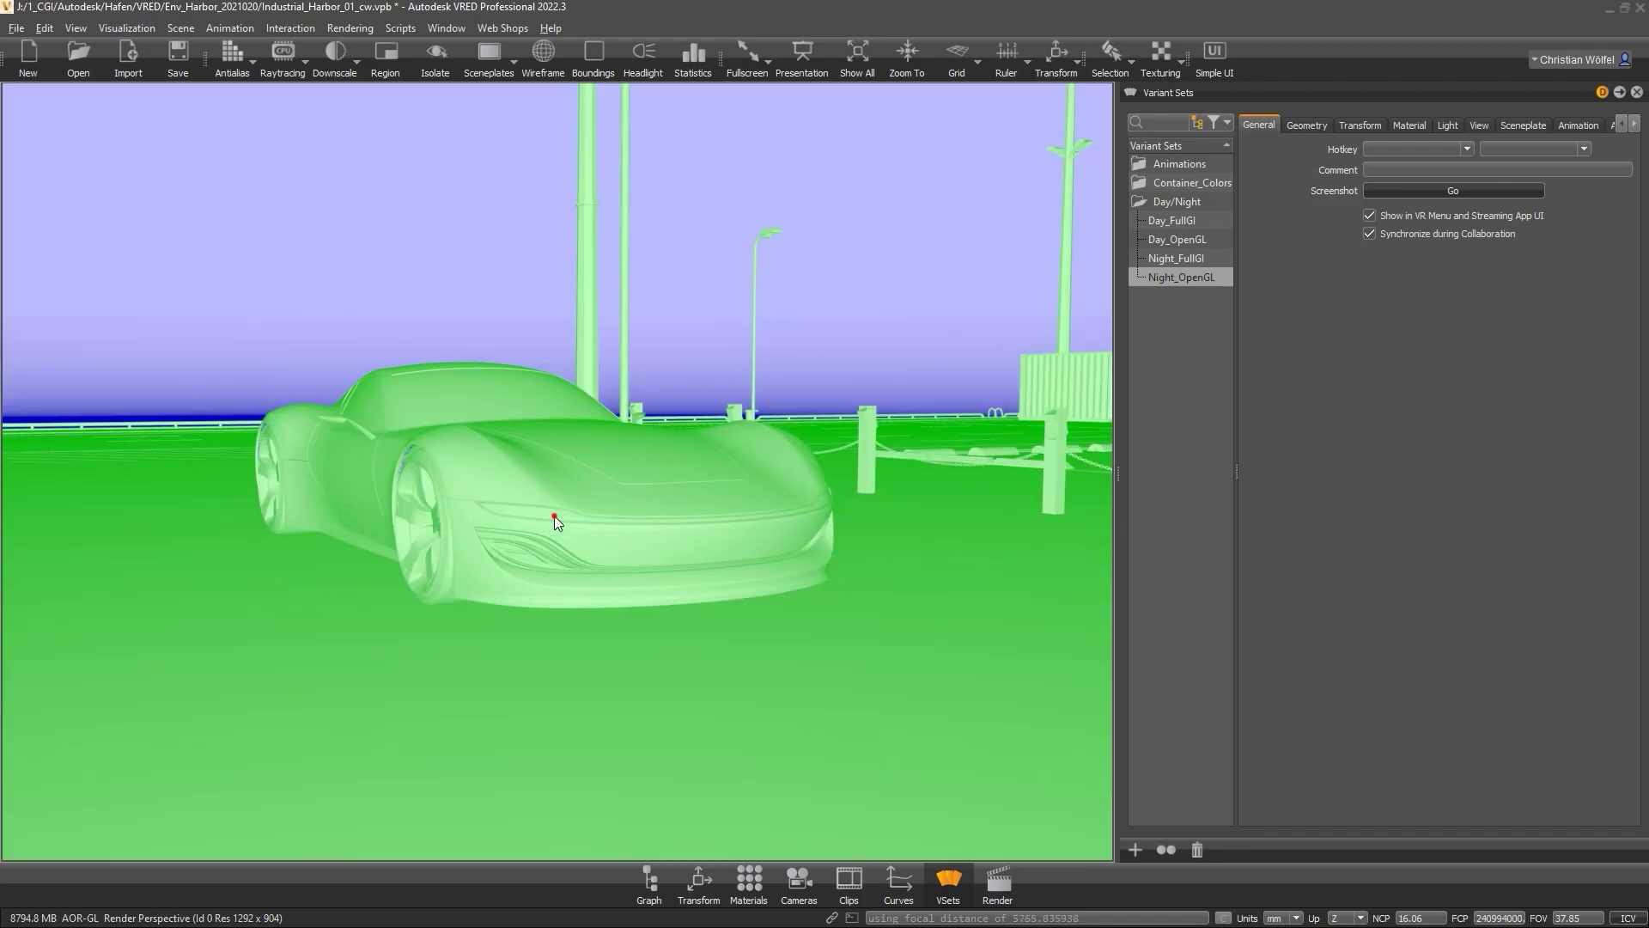
drag(554, 516, 699, 493)
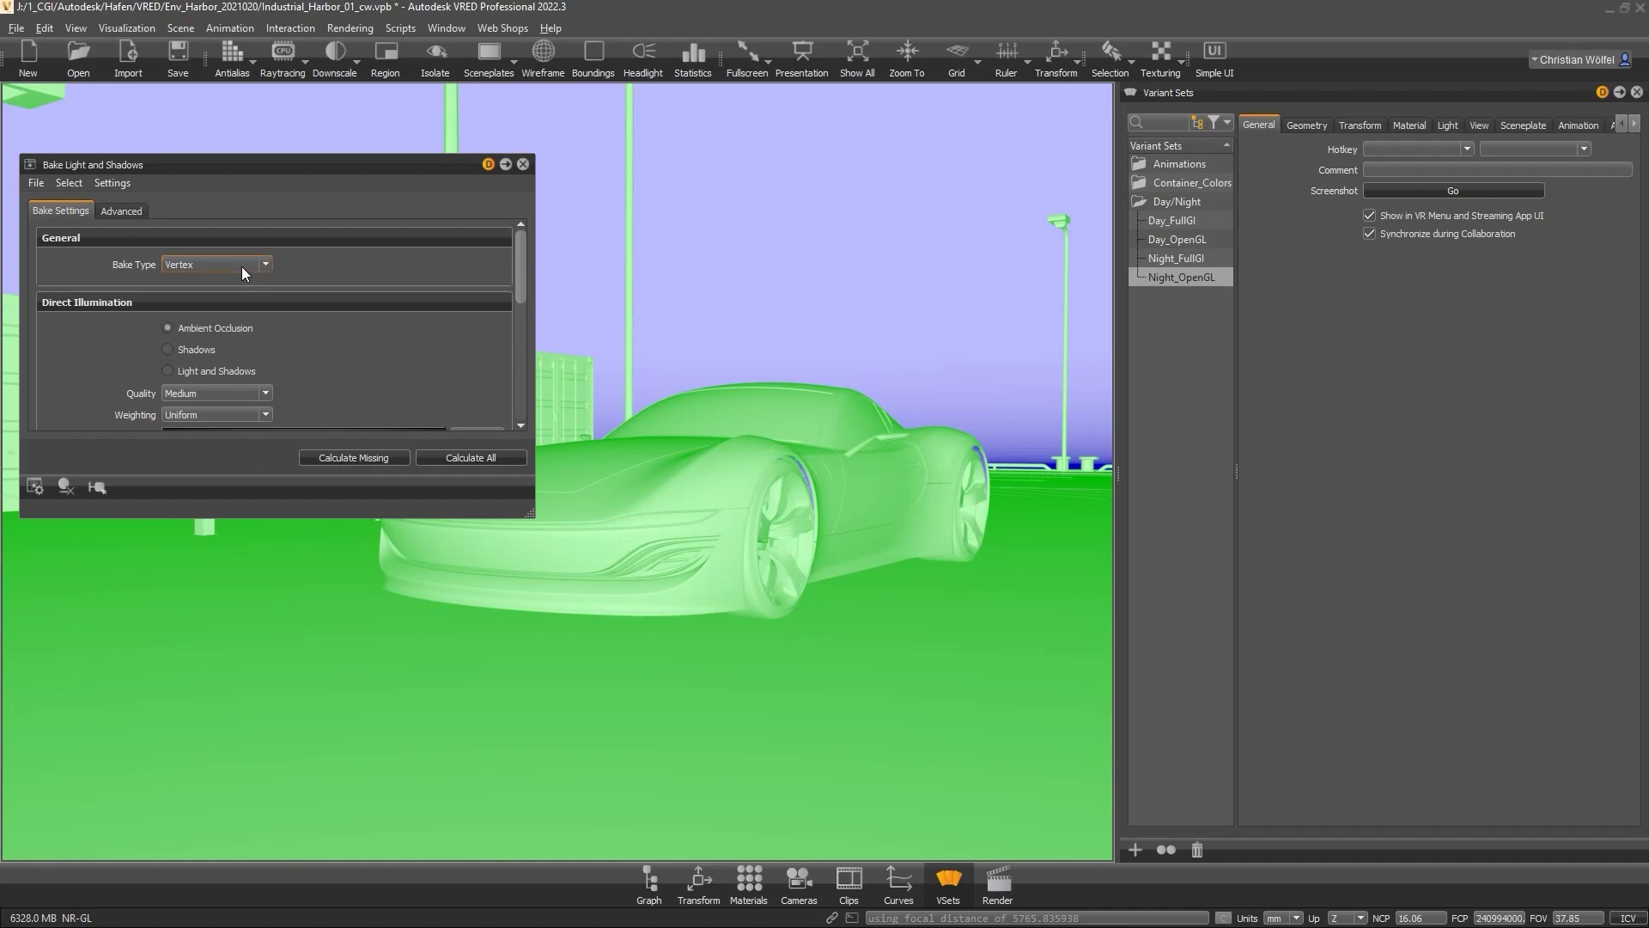
drag(715, 450, 728, 528)
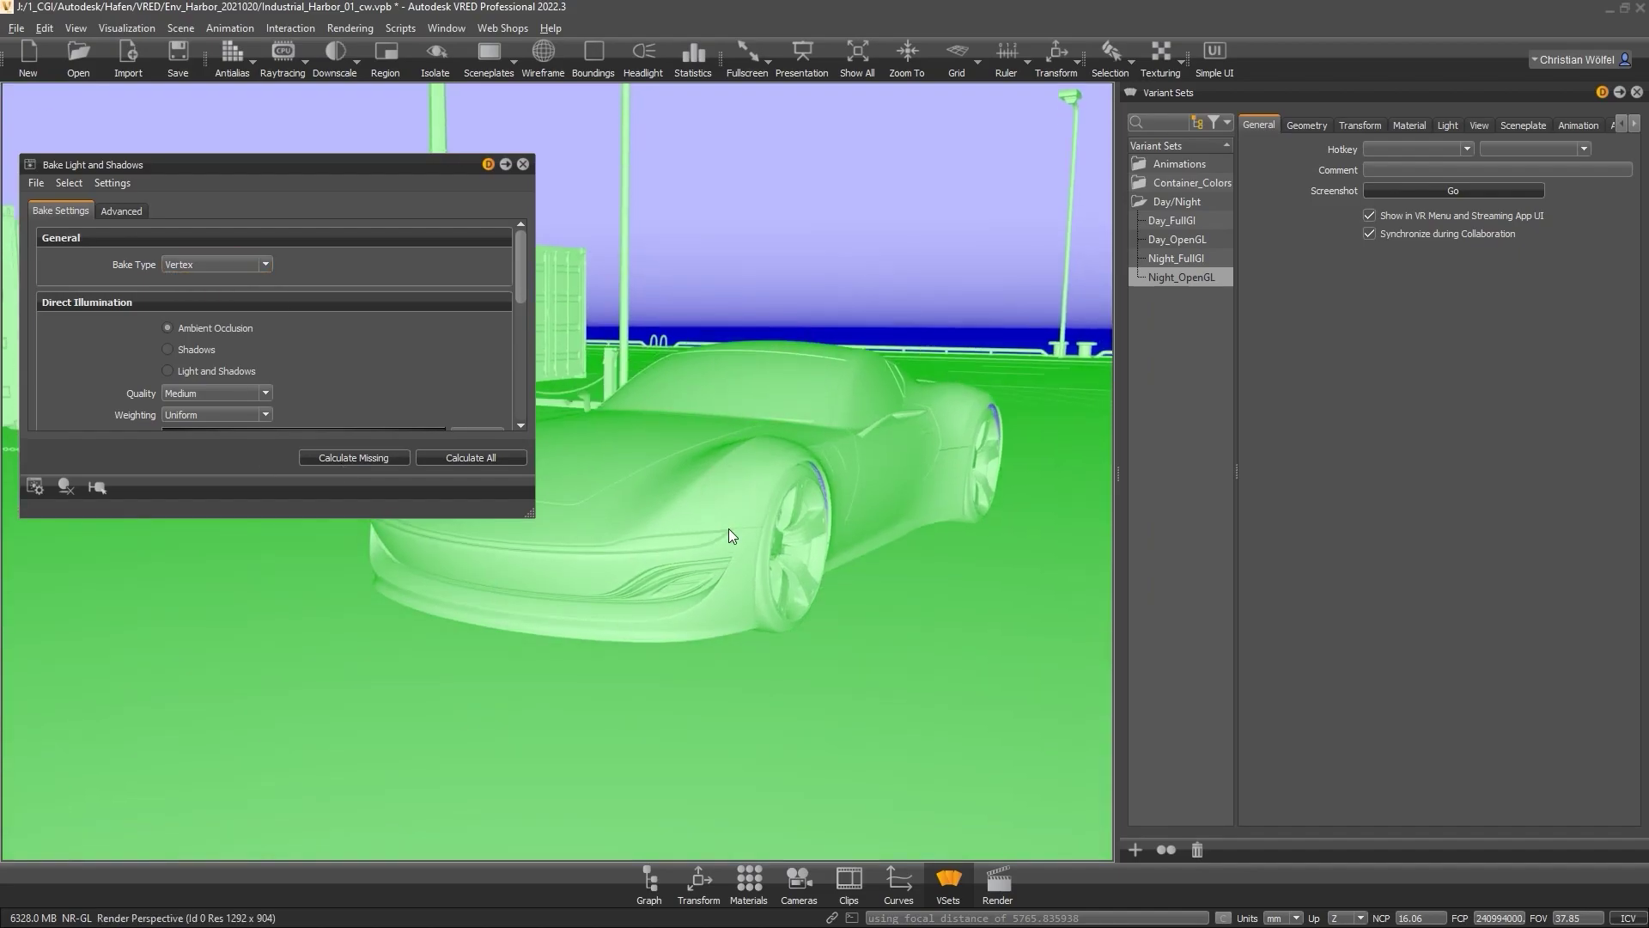
- Switch the viewport to ambient occlusion rendering and examine the car's front wheel and brake disc up close
key(F8)
right_drag(734, 520, 713, 658)
drag(713, 658, 673, 657)
right_drag(944, 451, 919, 554)
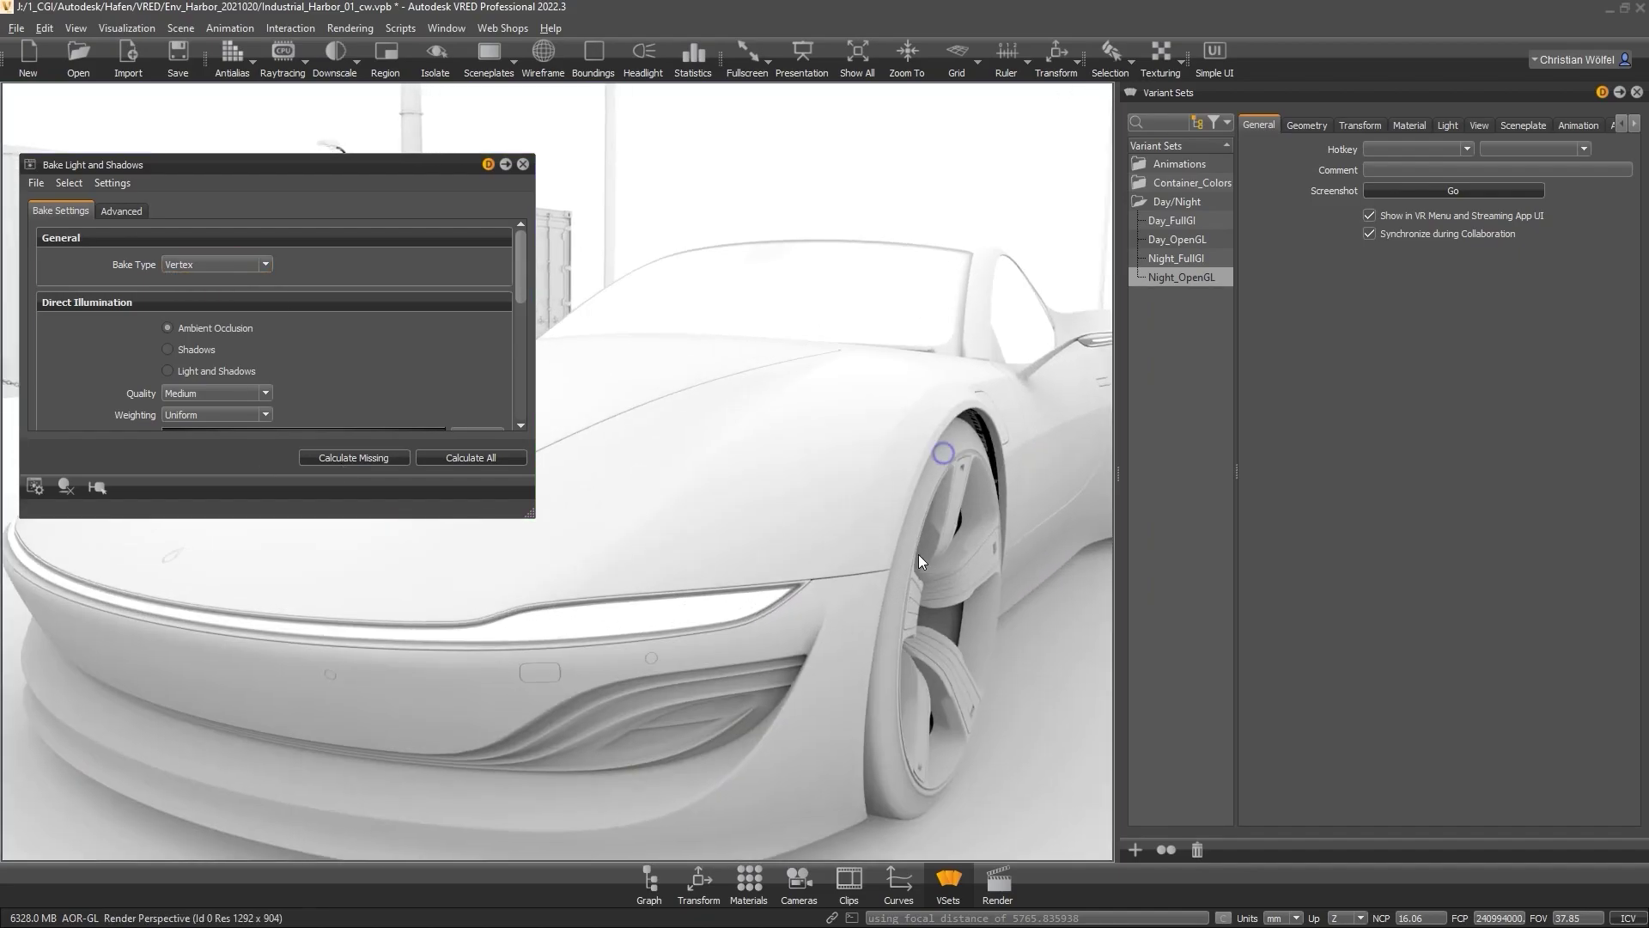
drag(966, 594, 563, 630)
scroll(694, 564, down, 5)
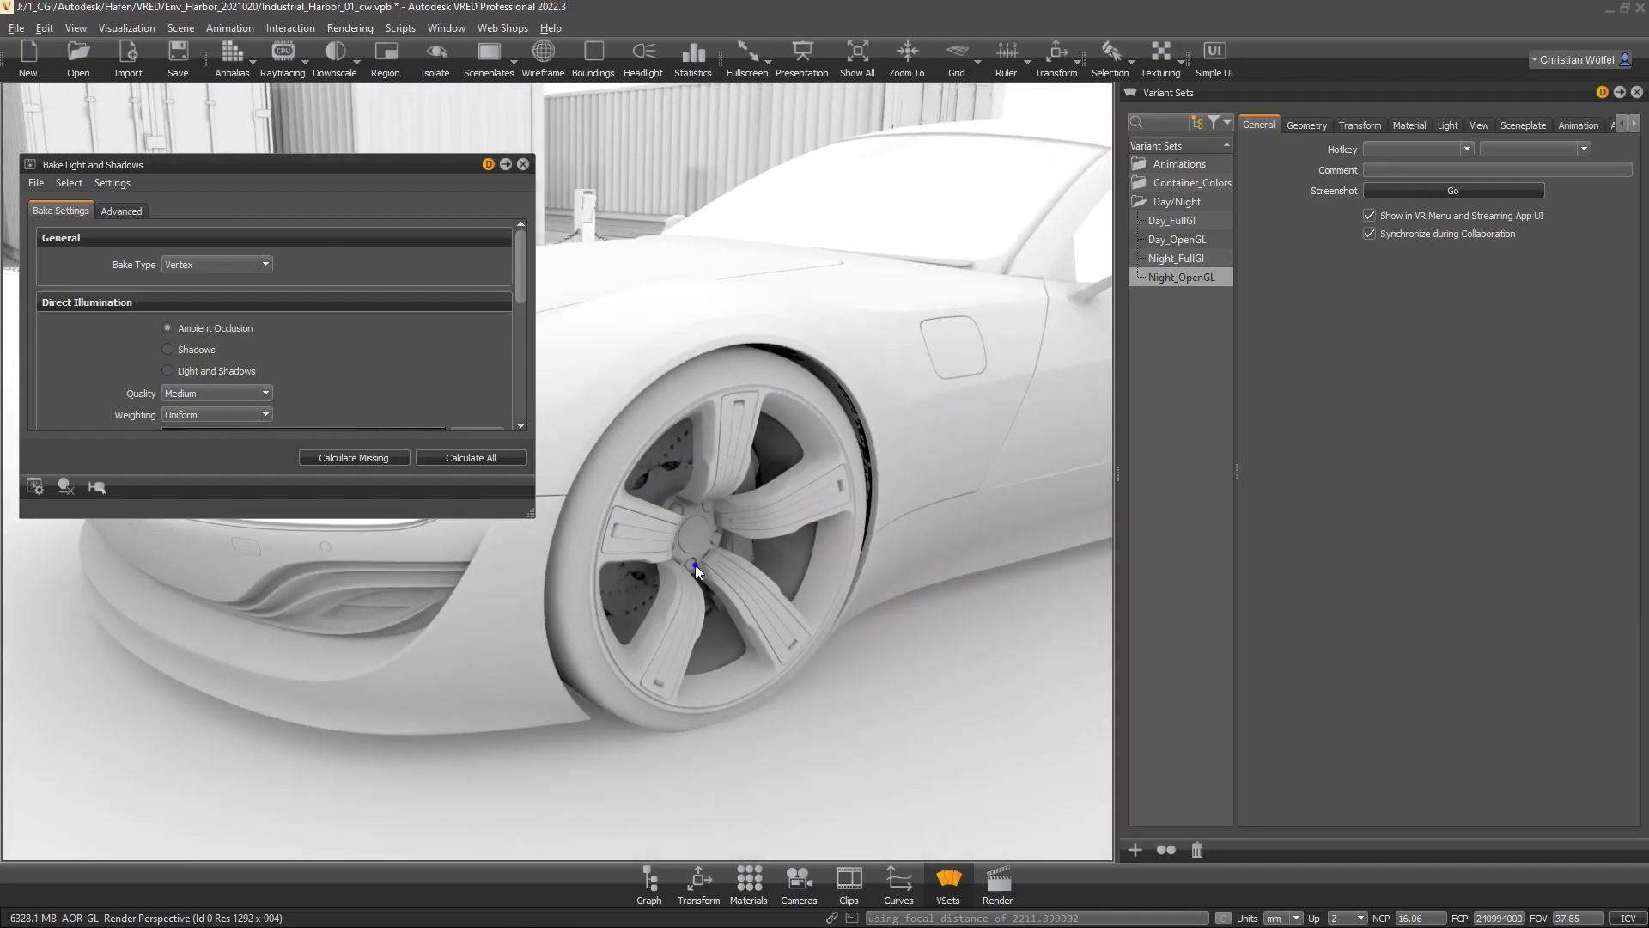
scroll(732, 665, down, 5)
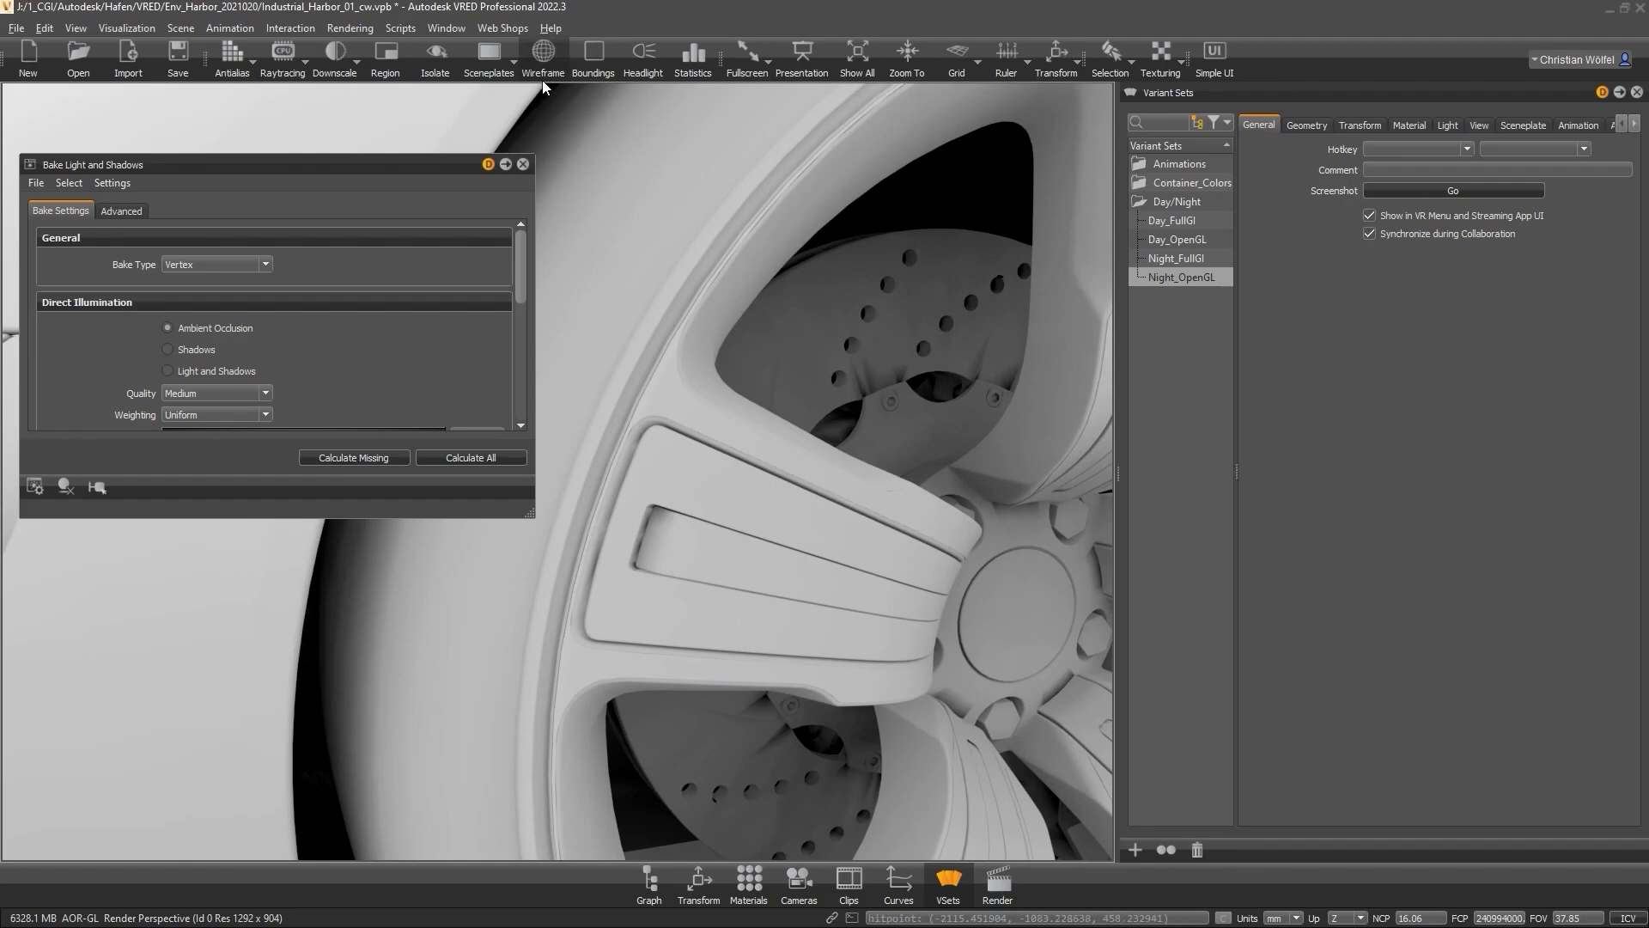
- Select the inlay strip of a front wheel spoke and examine its mesh with the wireframe display
scroll(638, 505, down, 8)
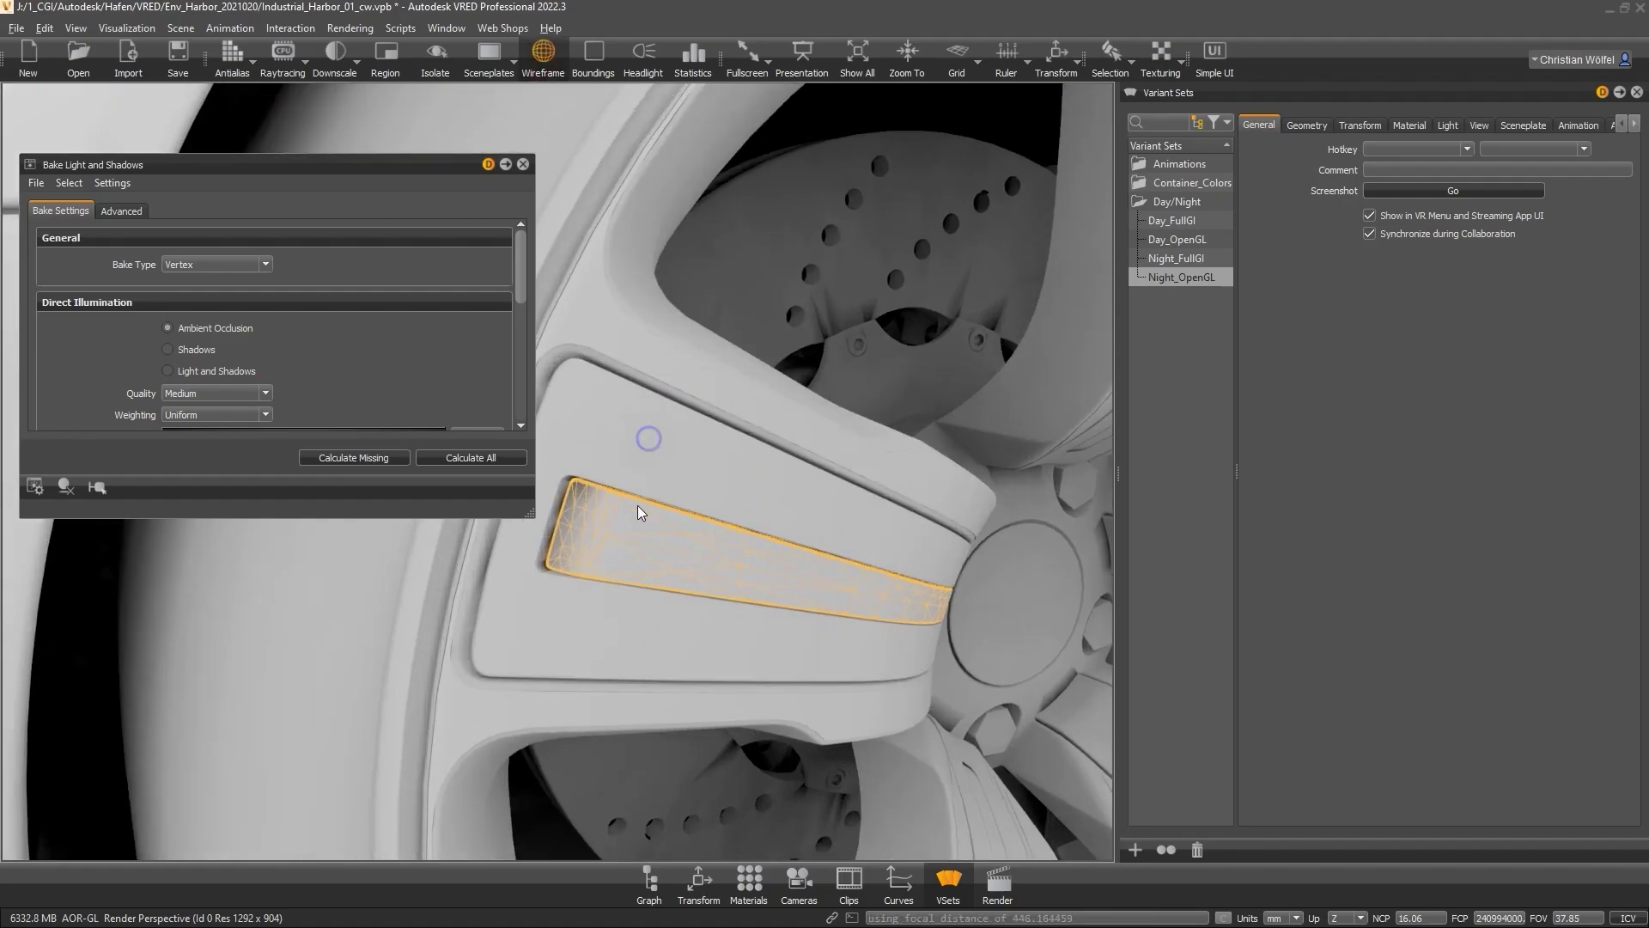
scroll(636, 498, up, 5)
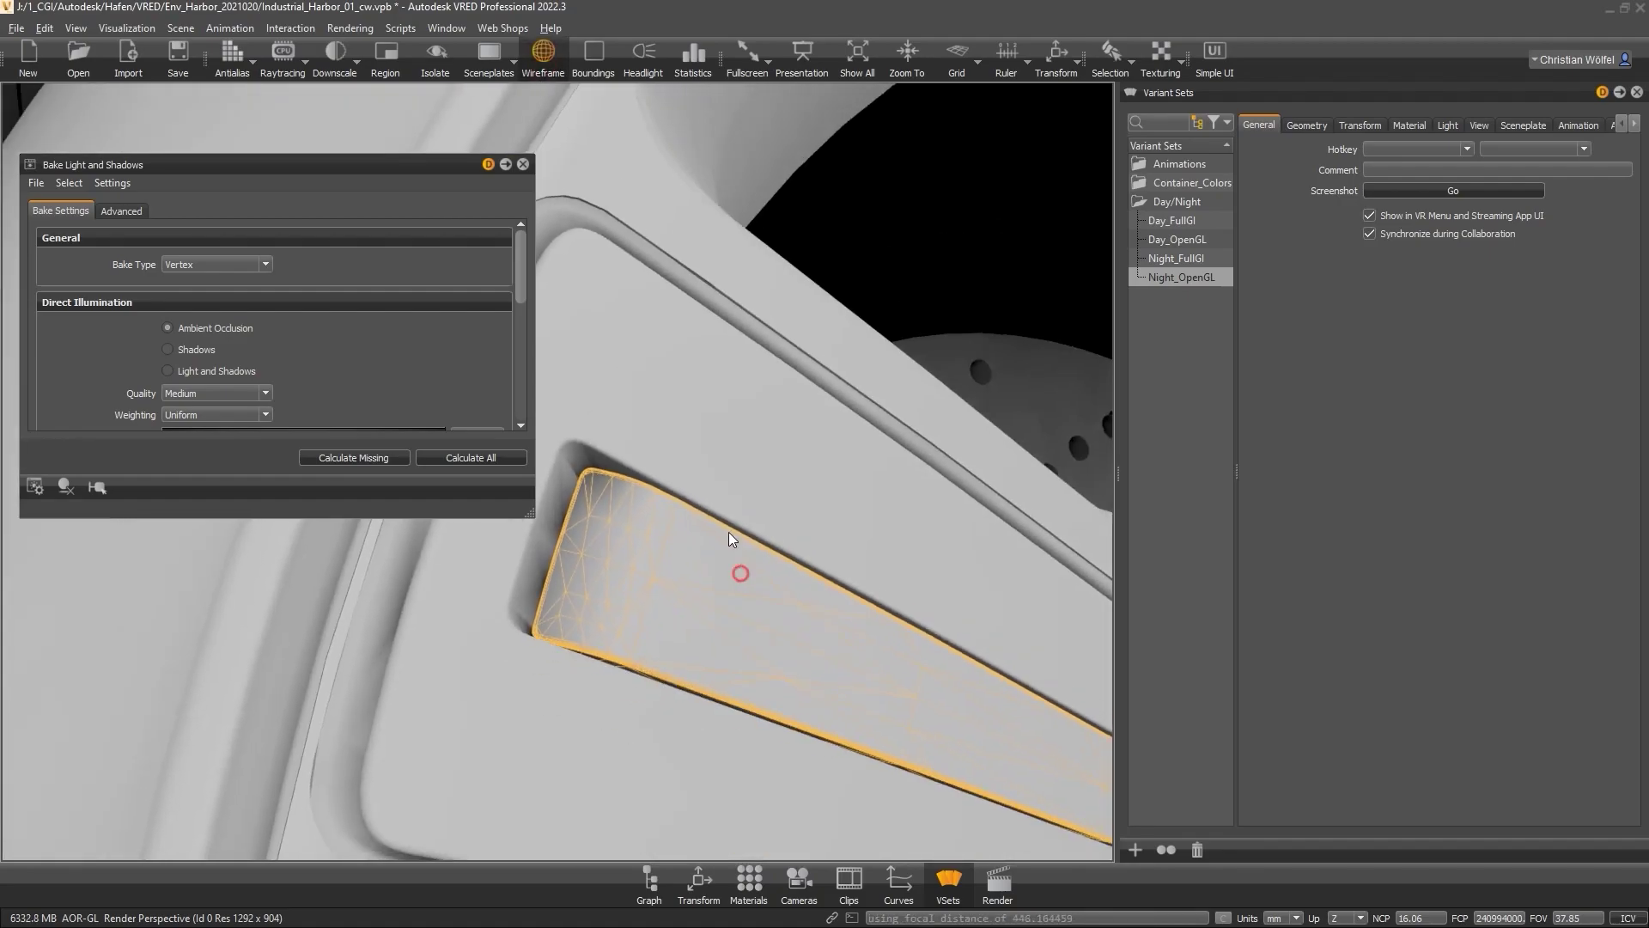
scroll(524, 743, up, 8)
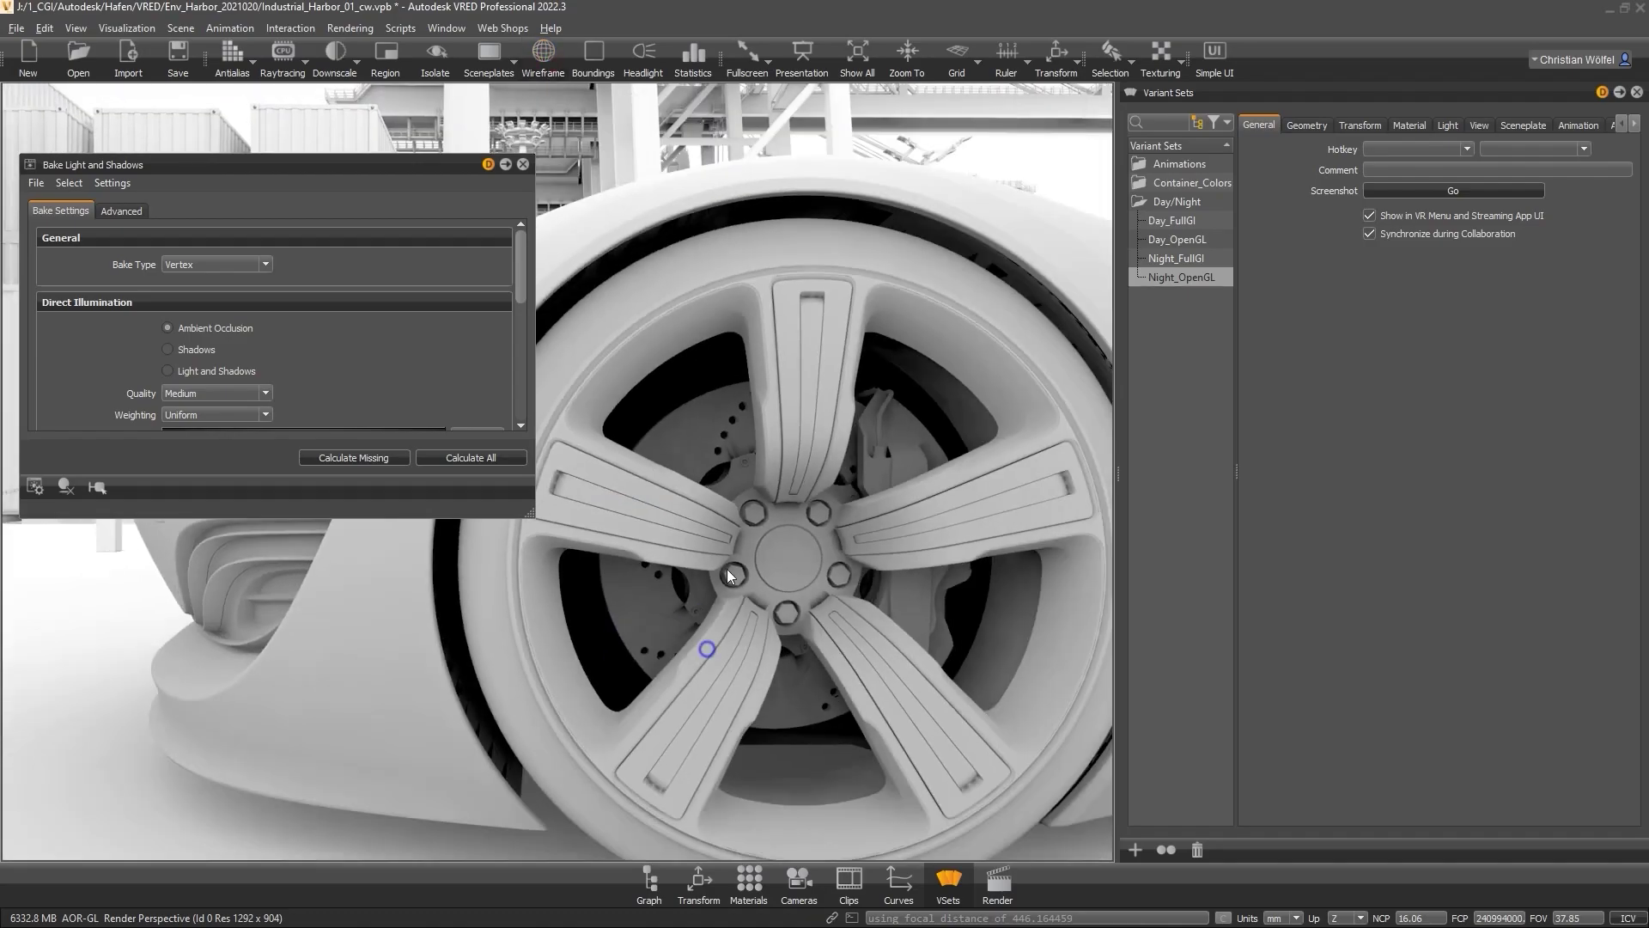
- Show the wireframe mesh of the front fender piece and reopen the Scenegraph
alt+right_drag(727, 568, 778, 515)
alt+drag(828, 504, 706, 514)
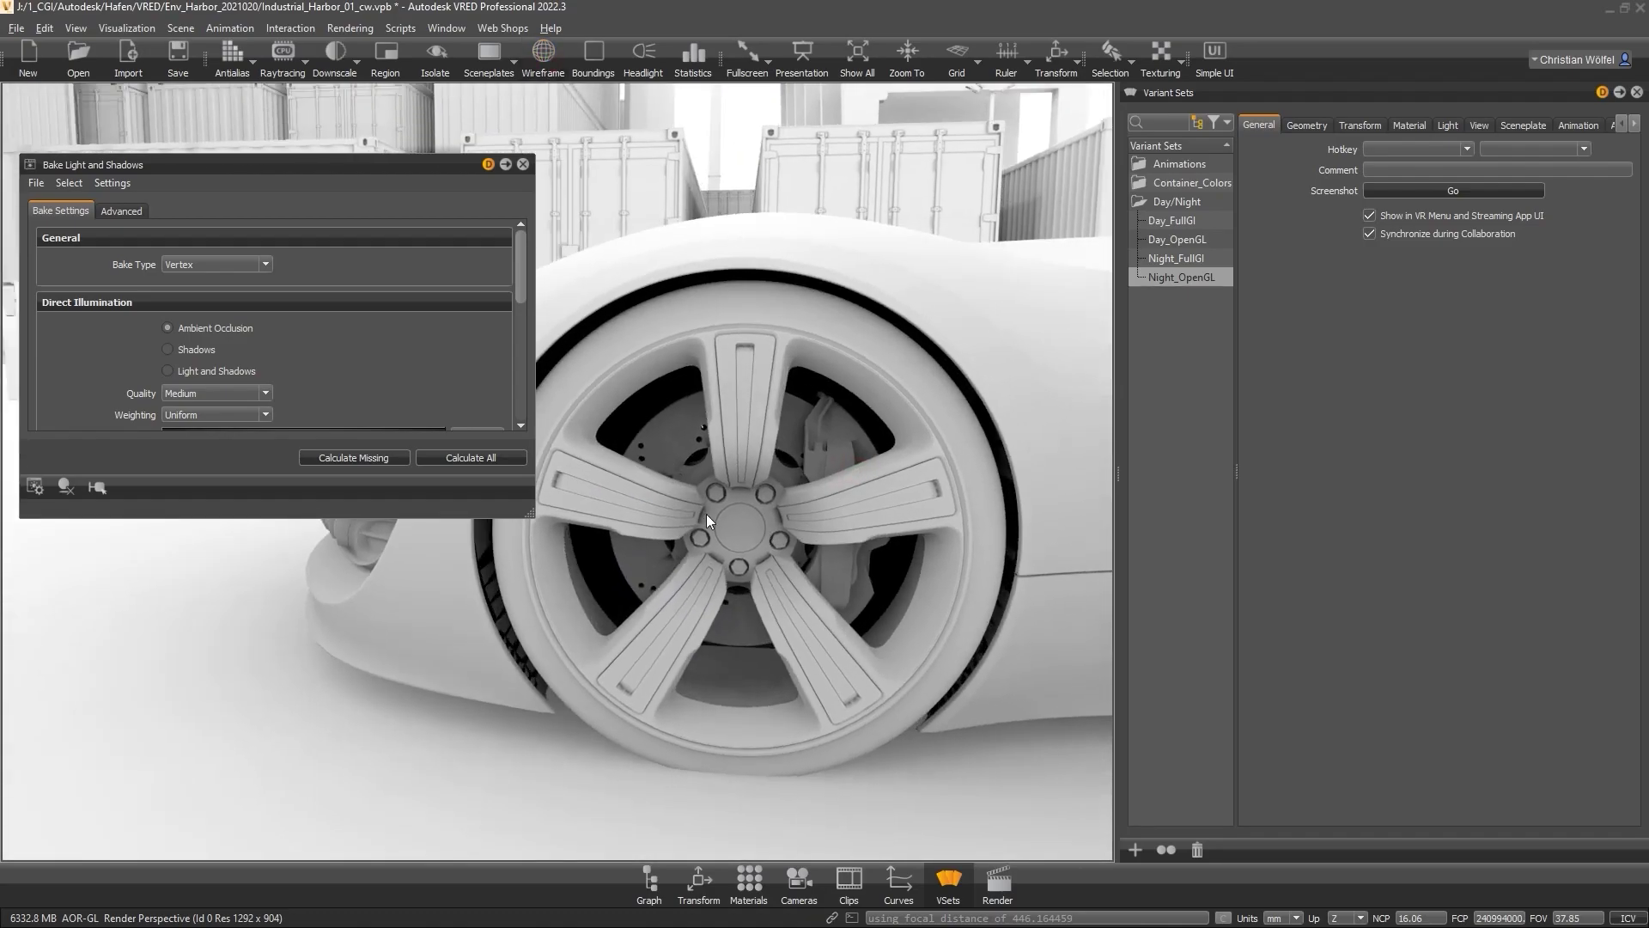
alt+right_drag(842, 591, 866, 490)
alt+drag(870, 479, 778, 588)
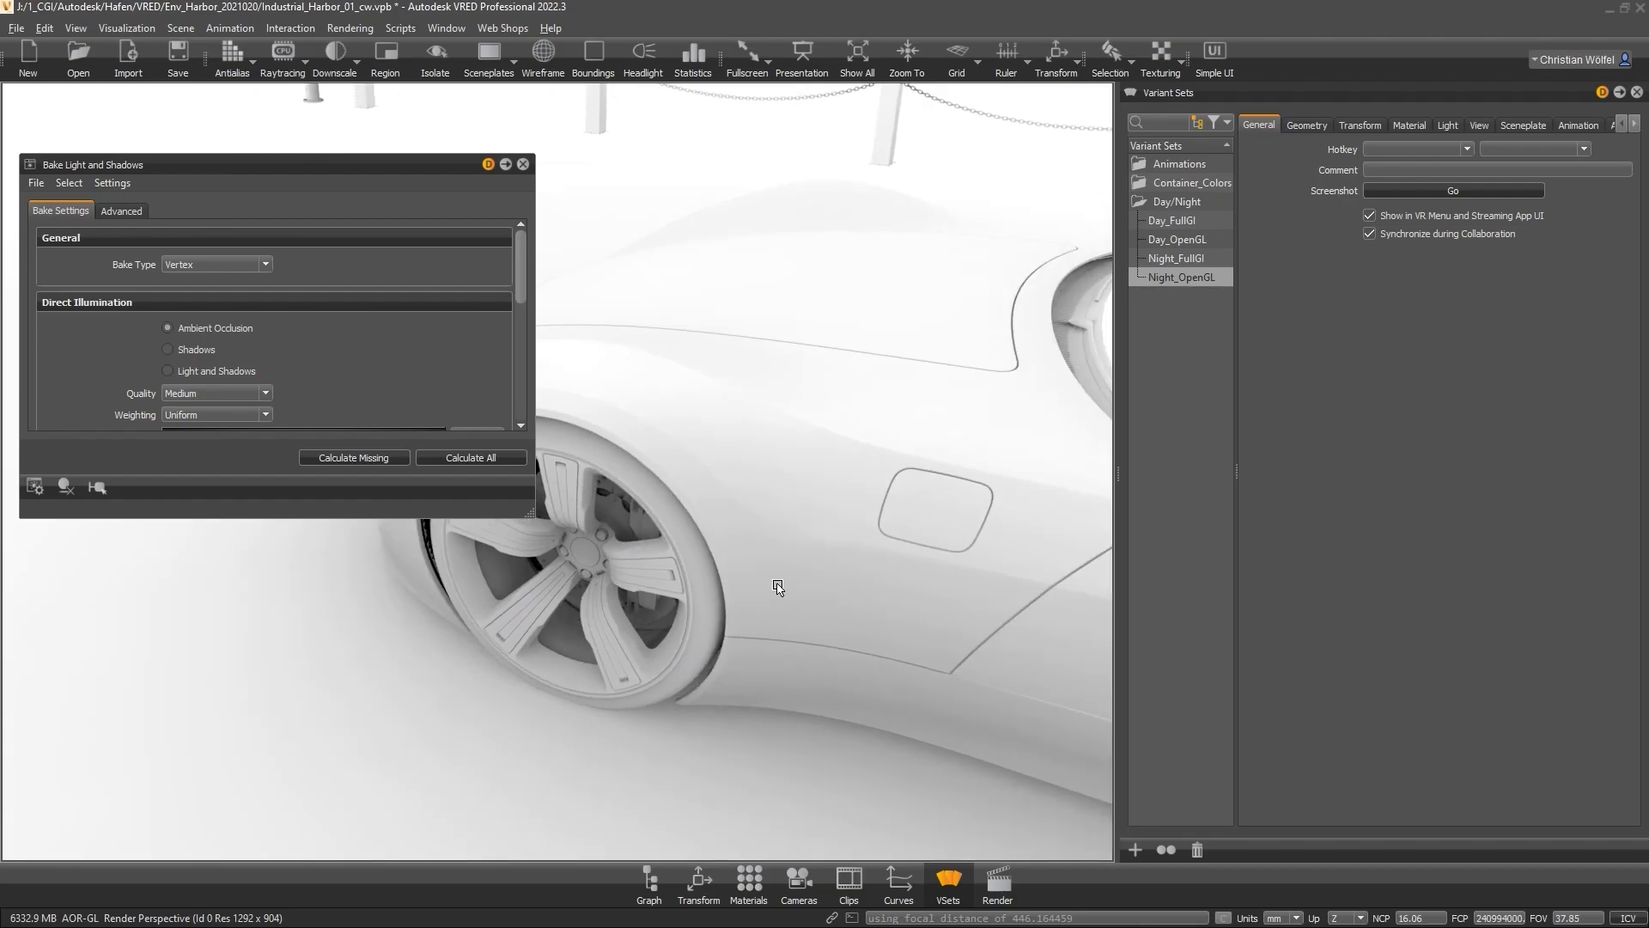
click(543, 56)
click(650, 882)
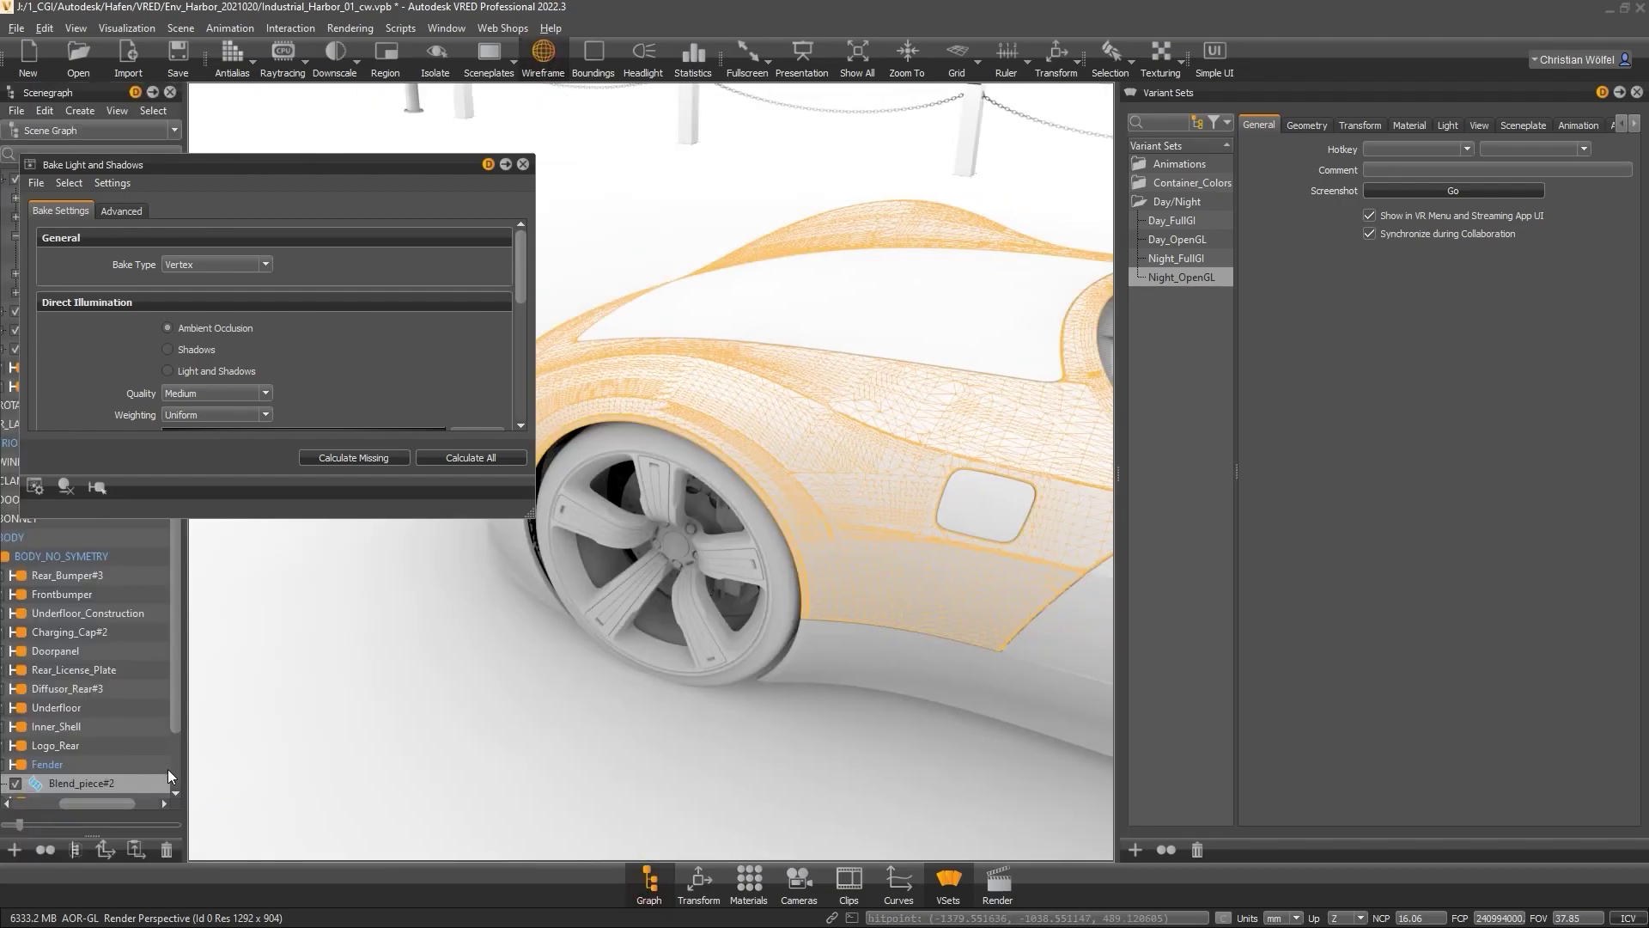
scroll(177, 728, down, 1)
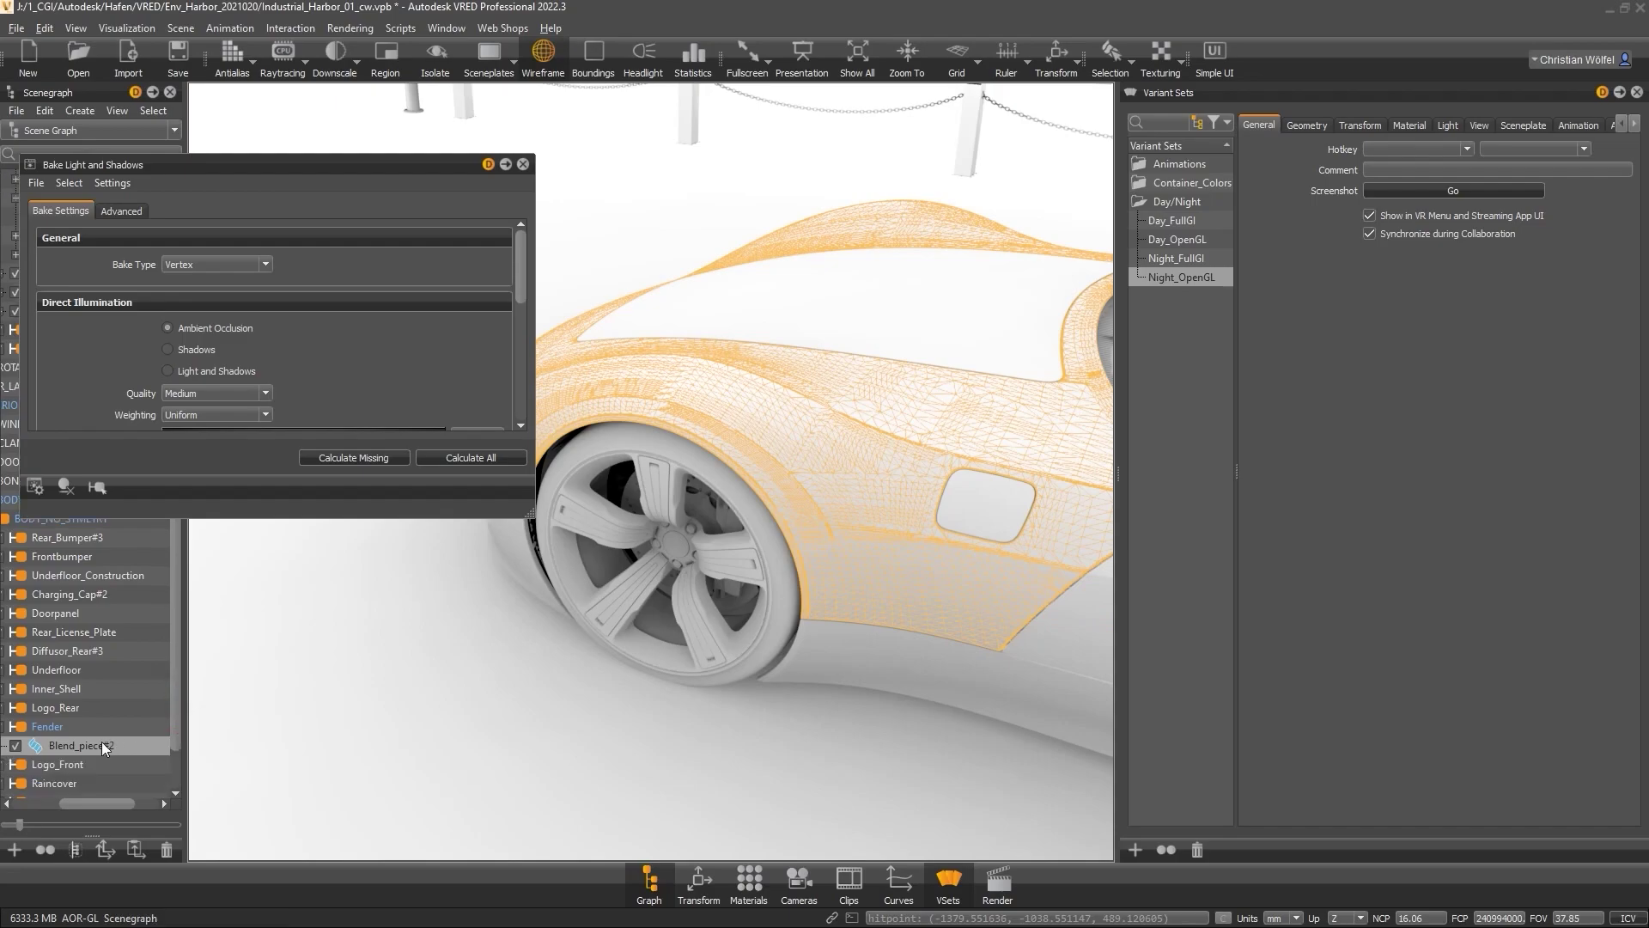
drag(730, 593, 773, 357)
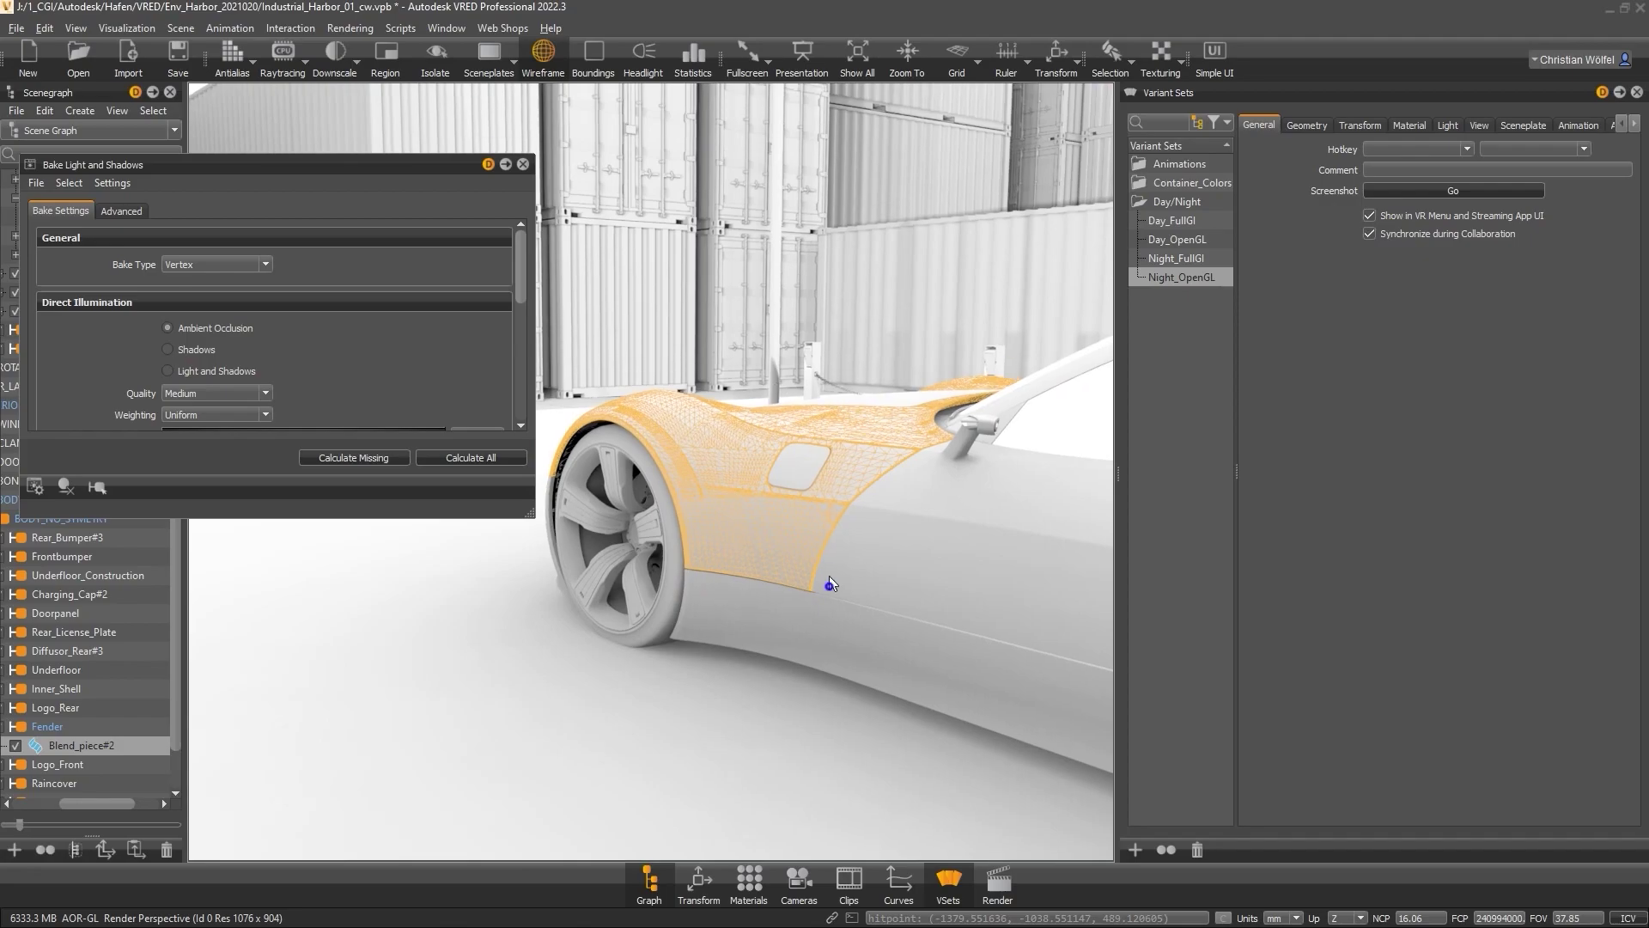
drag(830, 584, 864, 564)
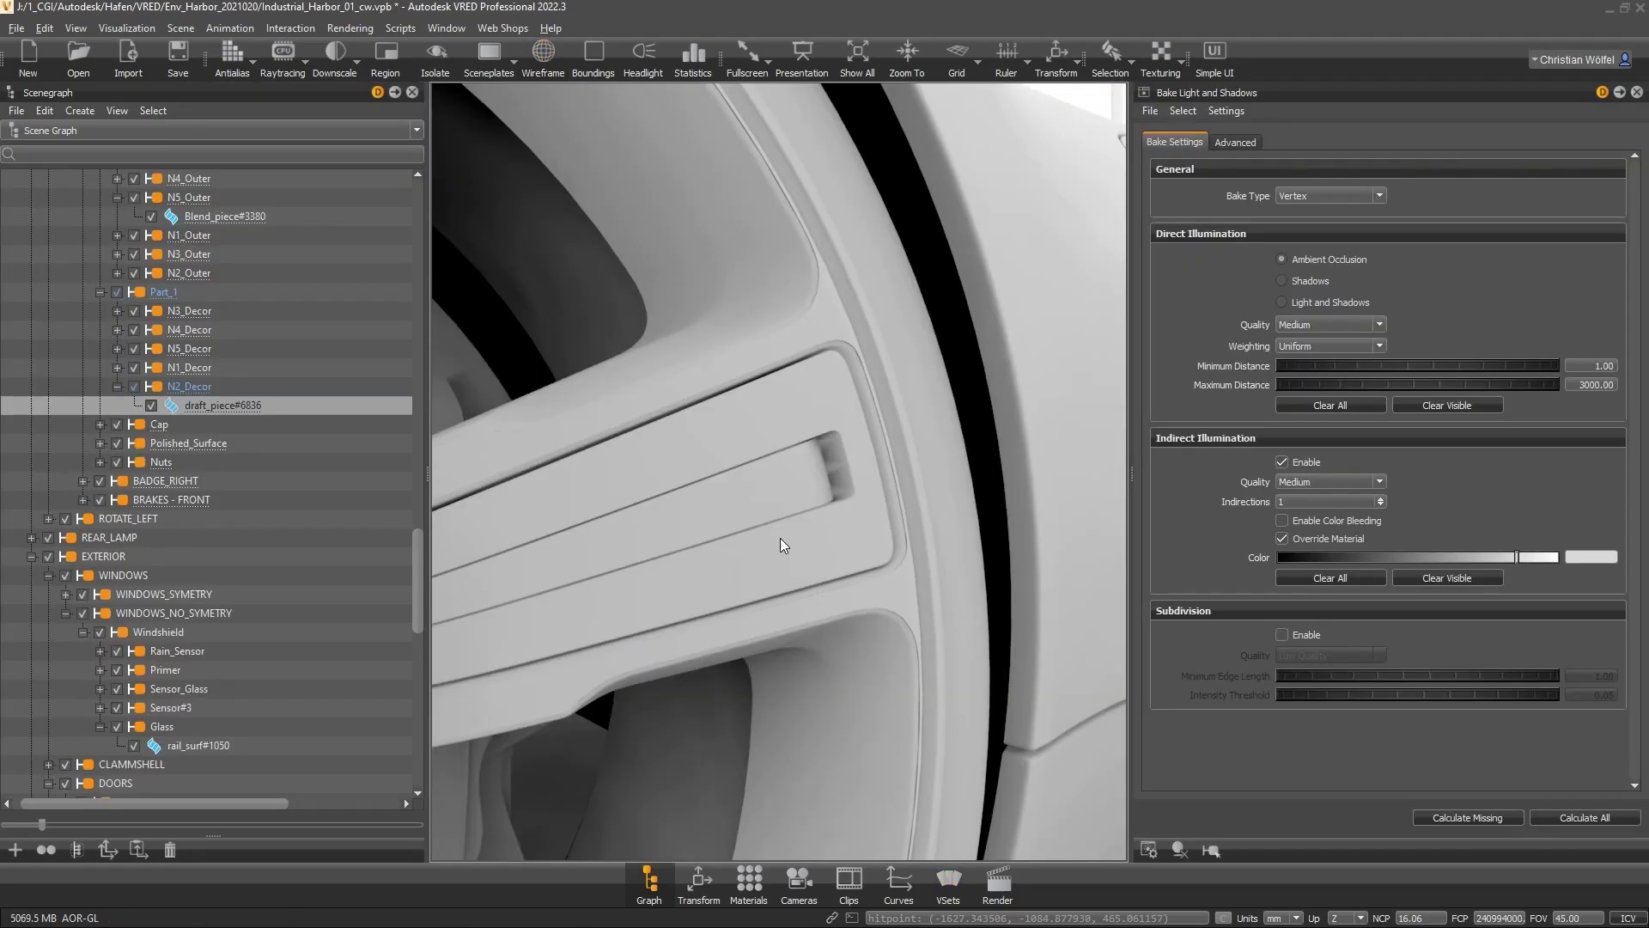
- Select the spoke's outer surface around the inlay, in the N2_Outer group, and enable its wireframe display
drag(782, 544, 906, 506)
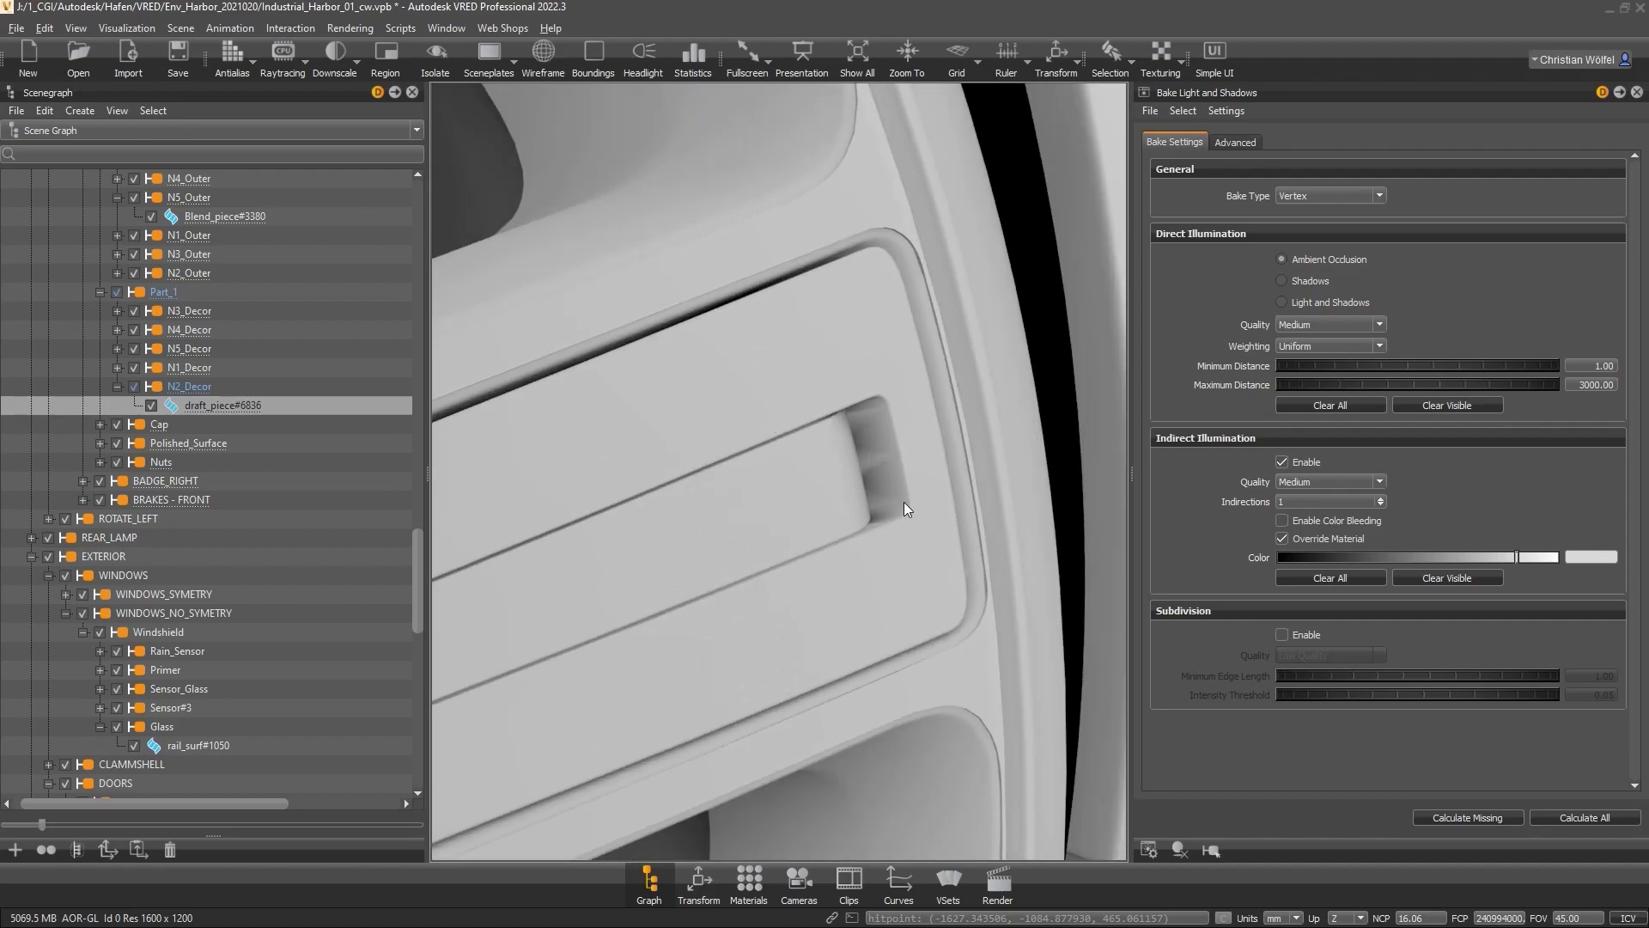
right_drag(889, 517, 890, 522)
shift+click(853, 525)
click(543, 53)
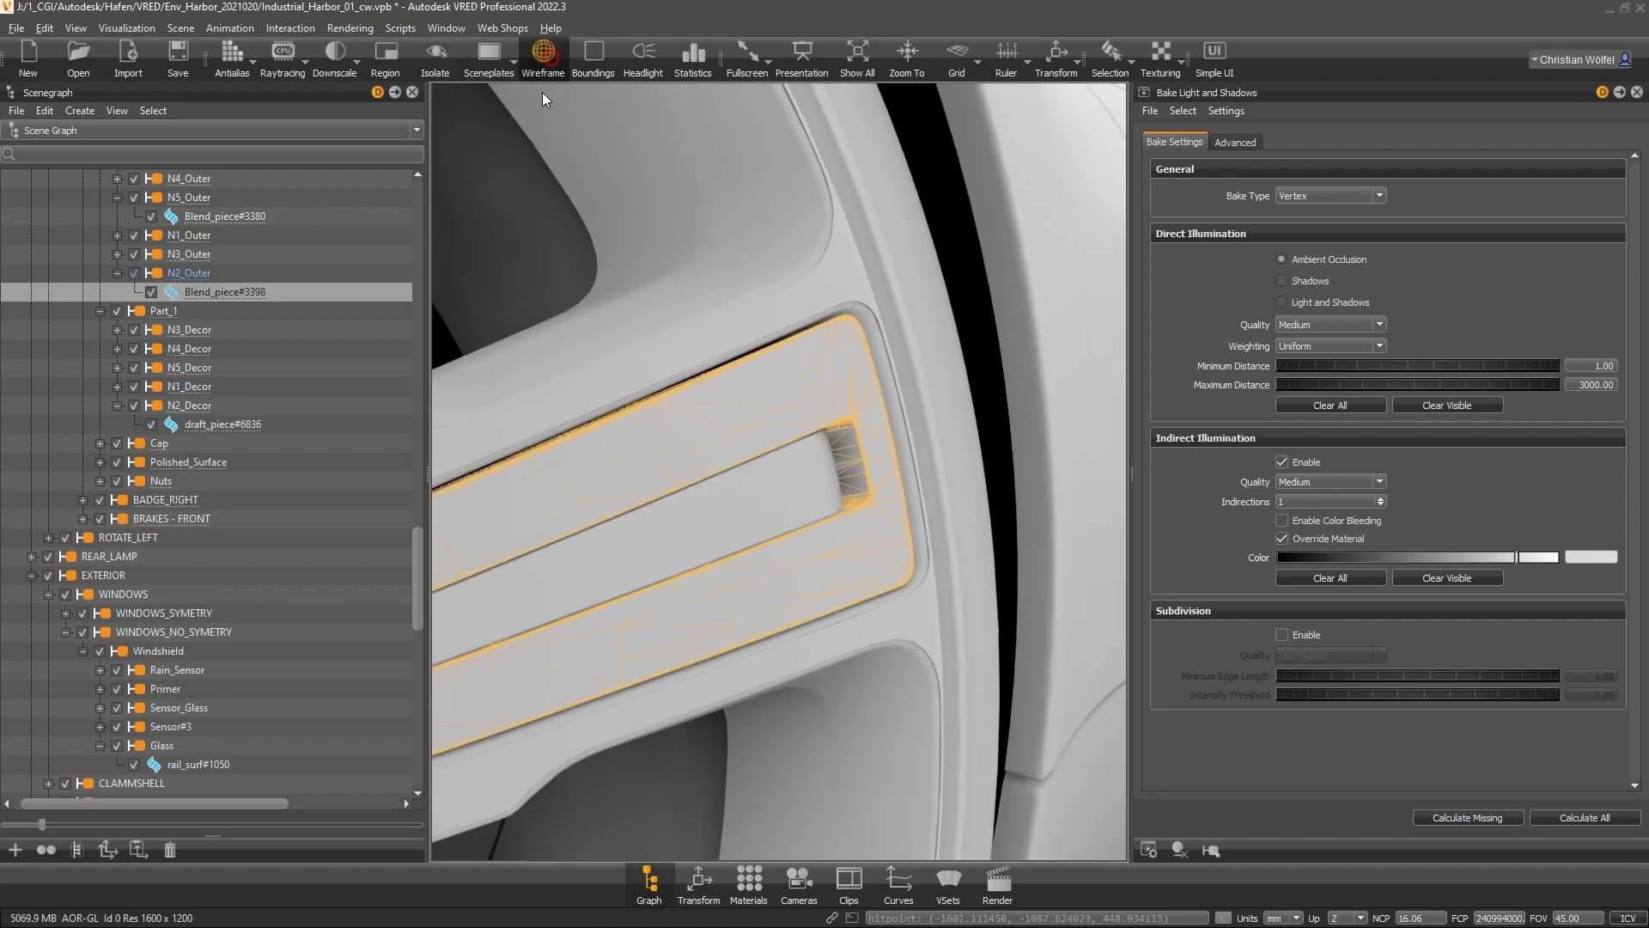
- Bake the spoke's outer surface with subdivision enabled at Low Quality and examine the result with and without the wireframe
drag(755, 434, 876, 443)
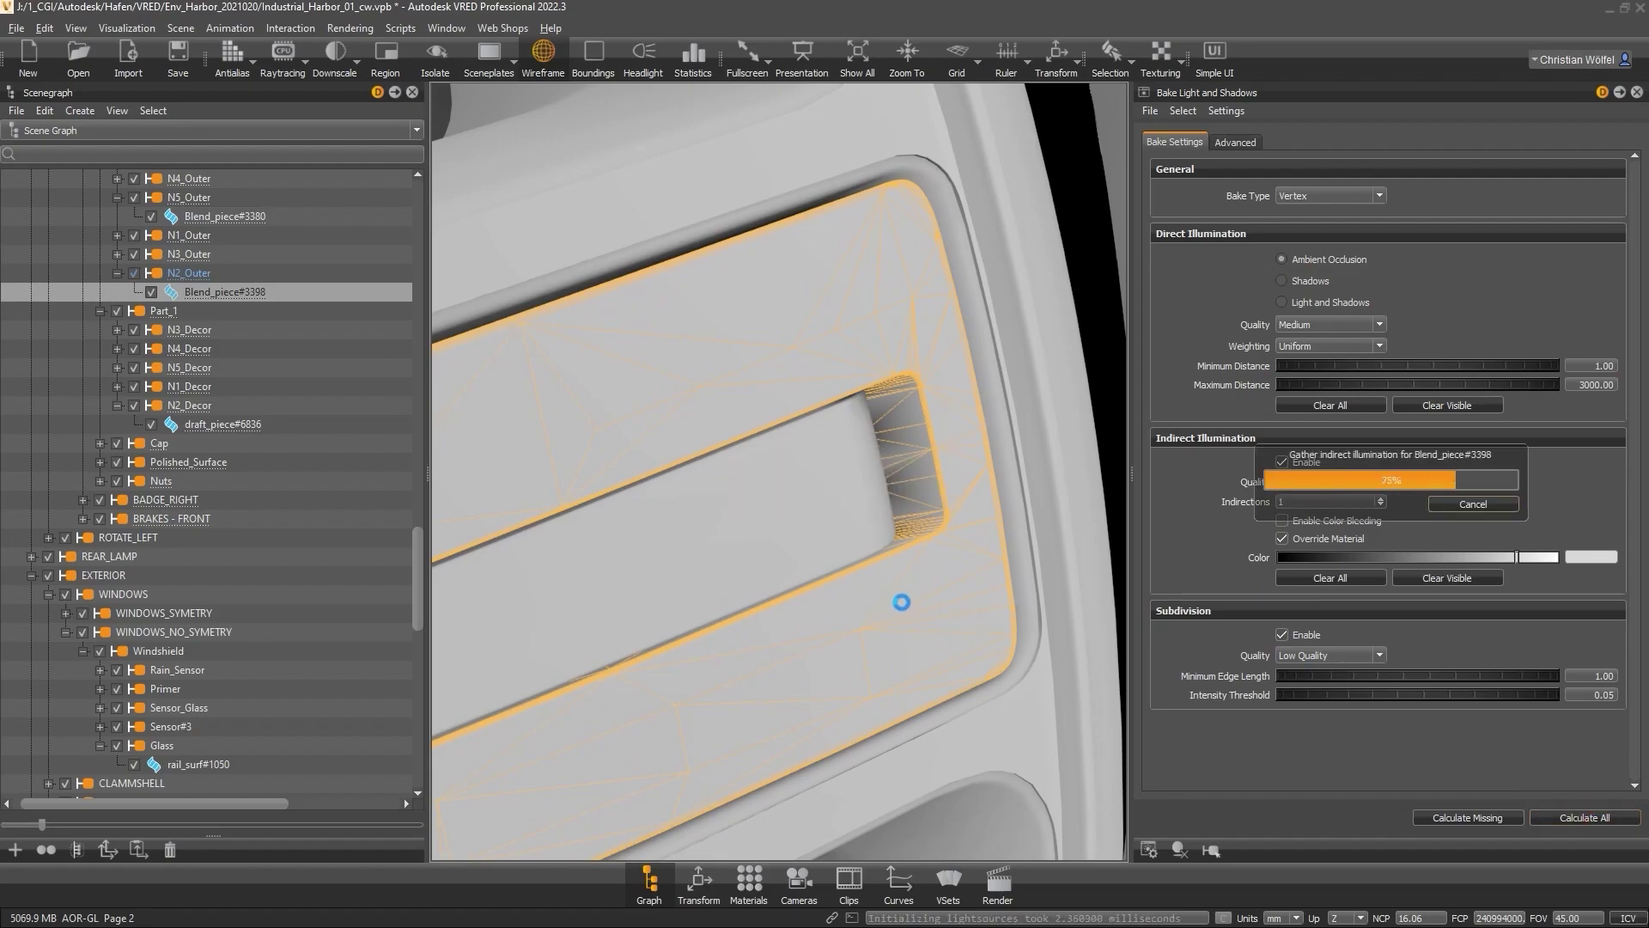
drag(910, 615, 920, 596)
right_drag(920, 596, 916, 559)
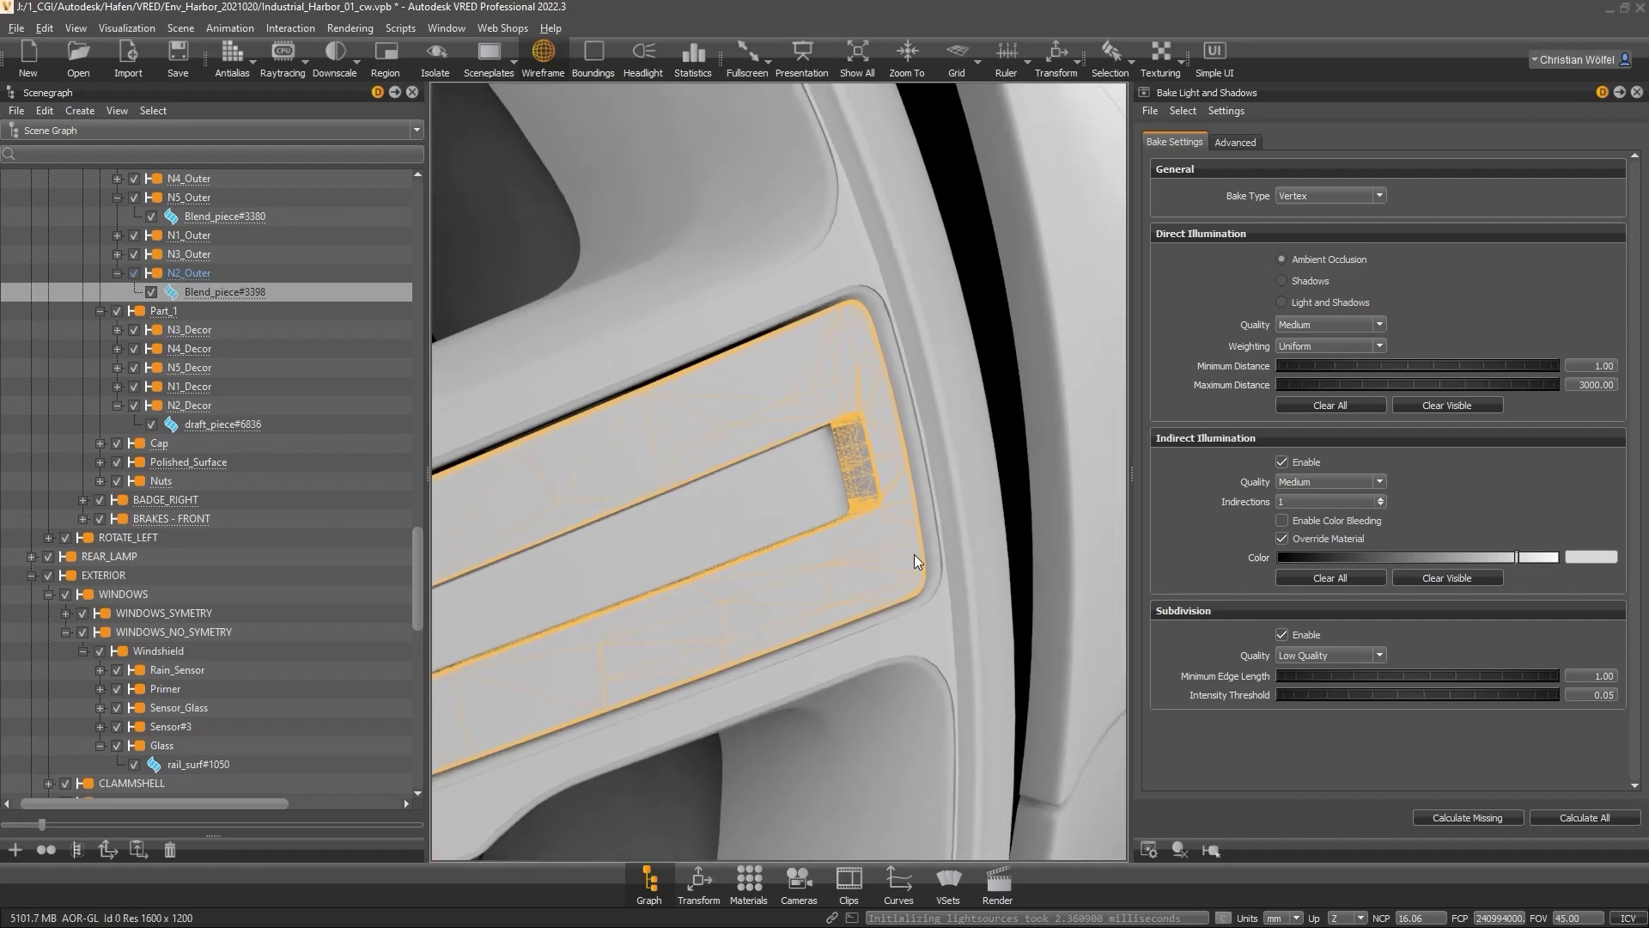
click(550, 64)
drag(739, 494, 685, 563)
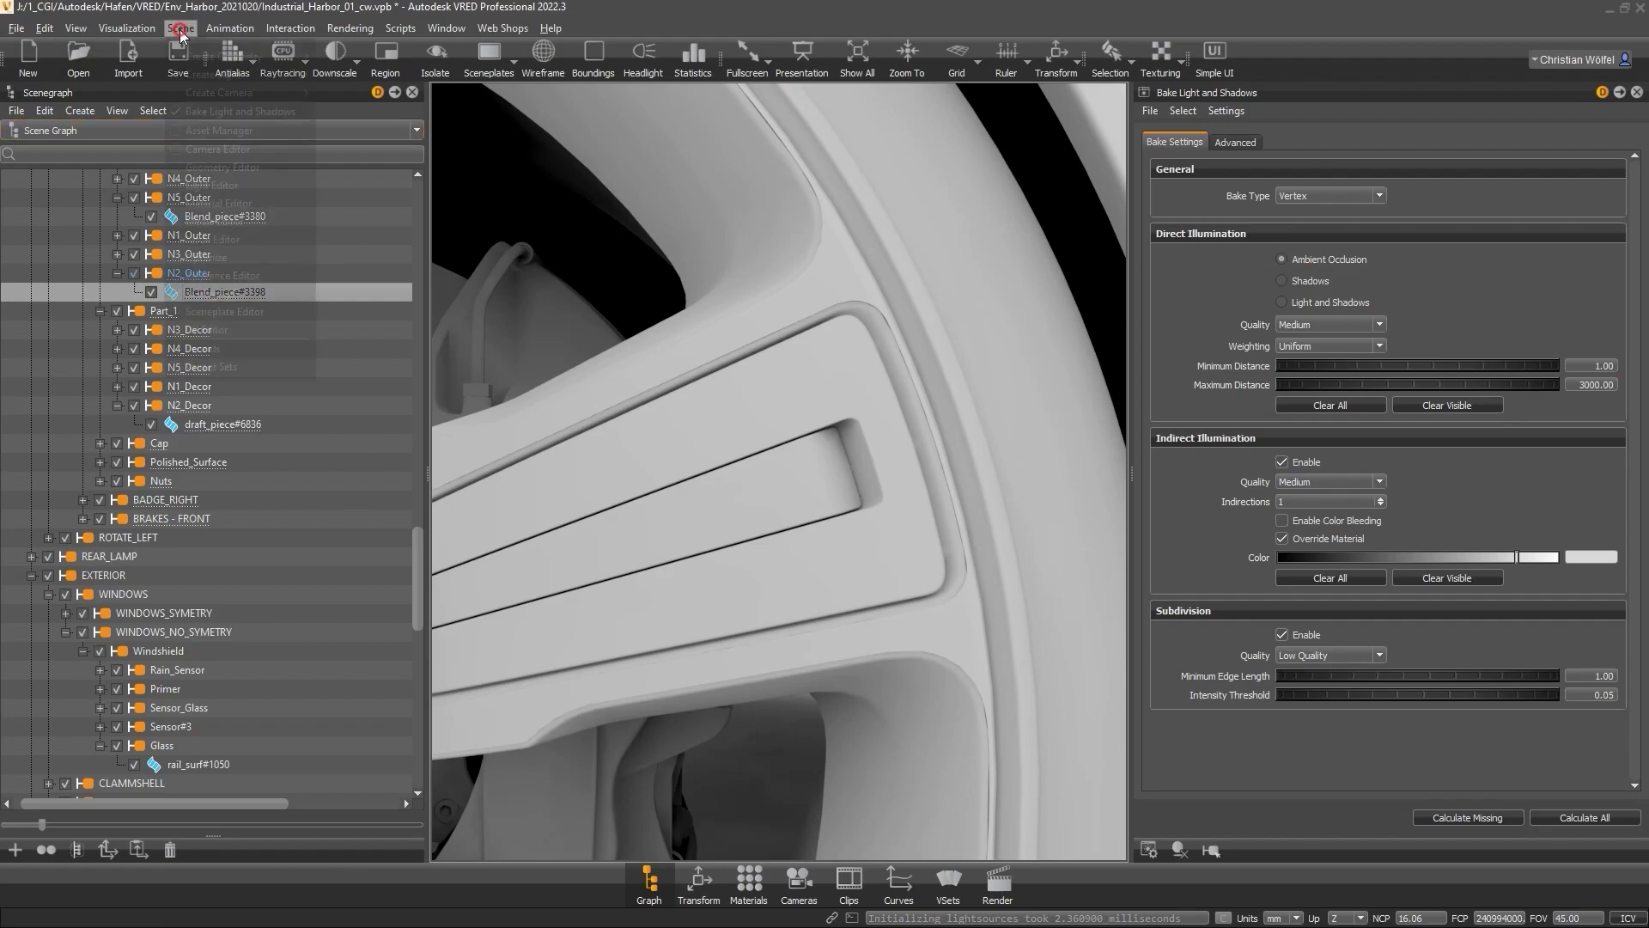
- Re-tessellate the spoke's outer surface at Medium quality in the Geometry Editor and close the editor
click(214, 163)
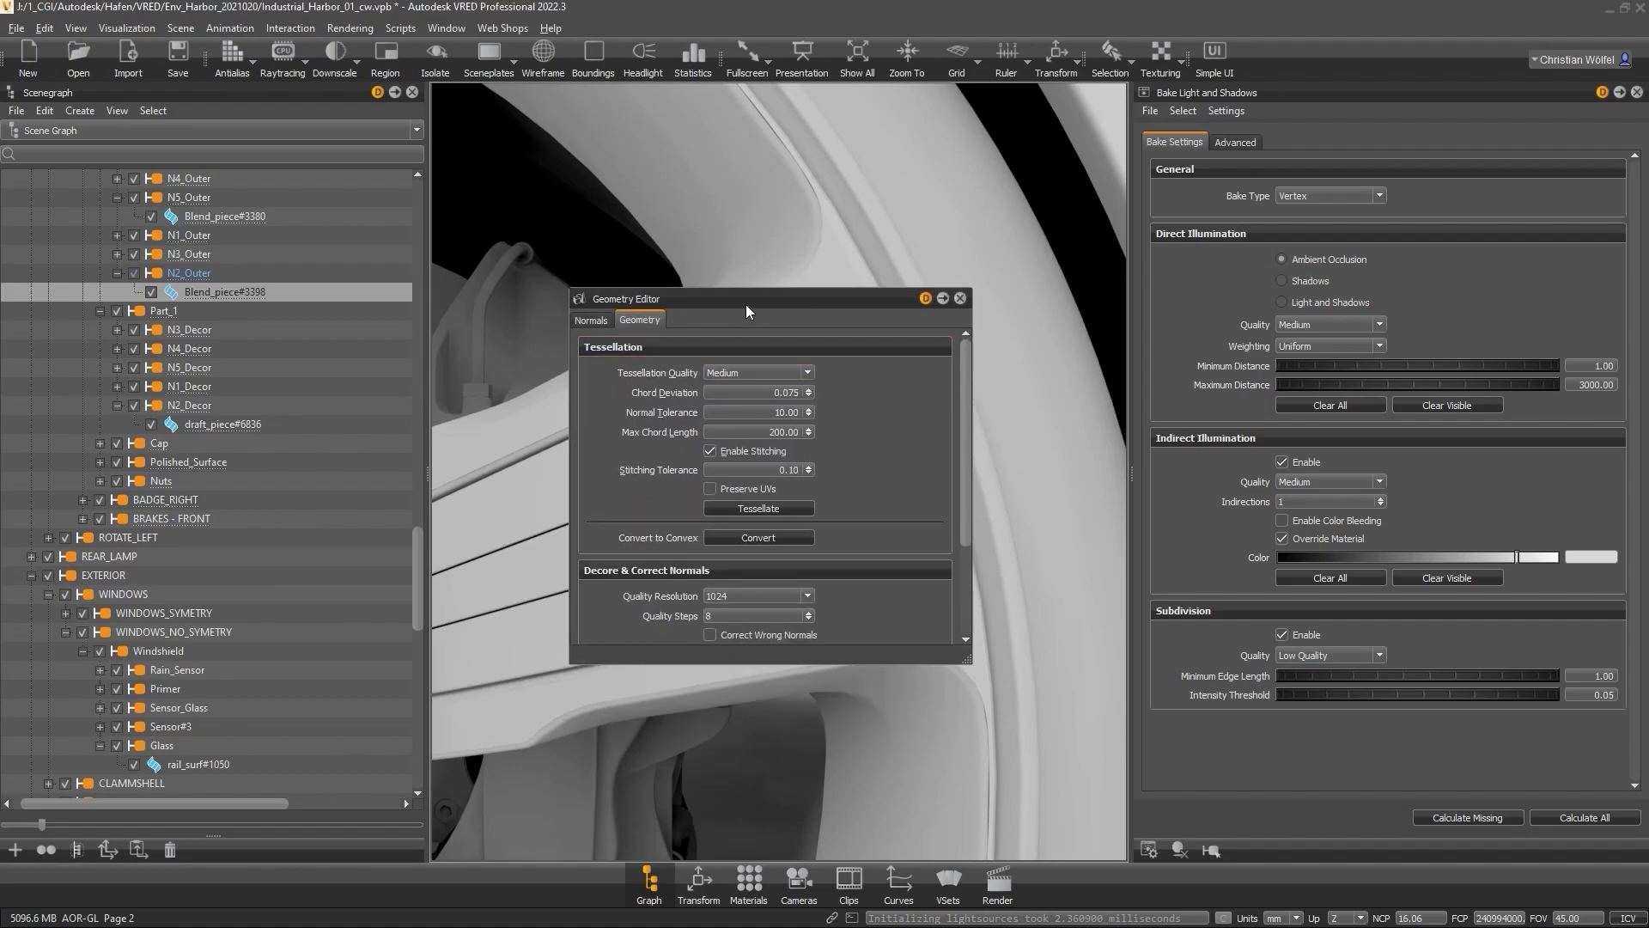
drag(746, 304, 925, 168)
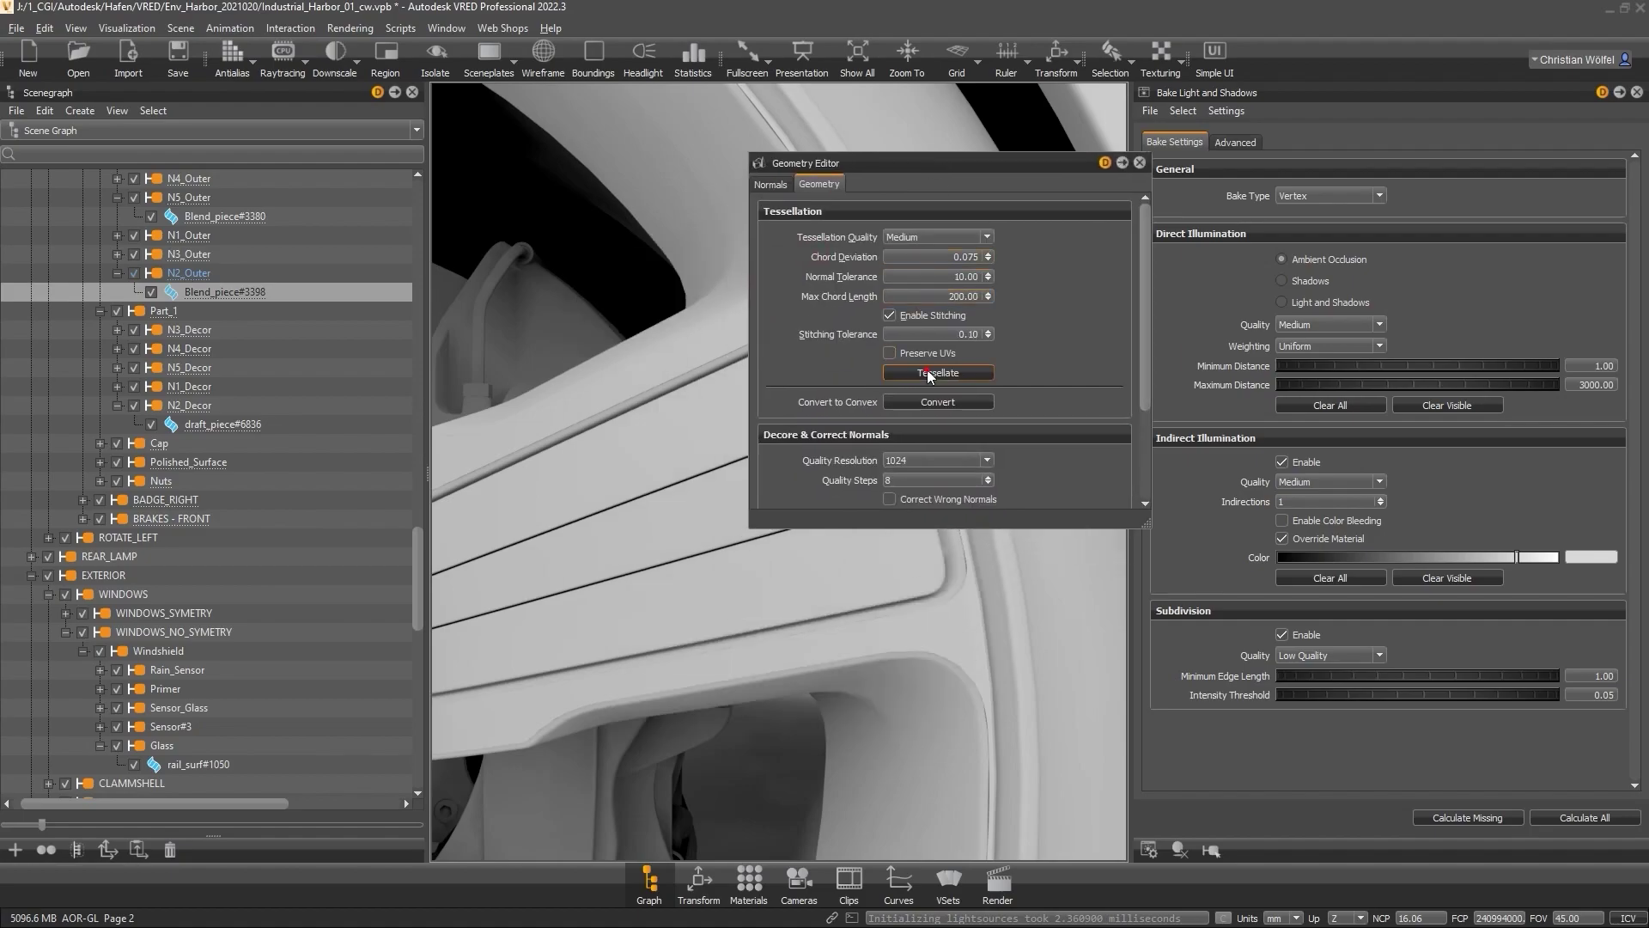
drag(704, 589, 707, 559)
mouse_move(722, 564)
right_down()
mouse_move(836, 564)
mouse_move(739, 560)
right_up()
drag(606, 533, 850, 397)
click(1140, 163)
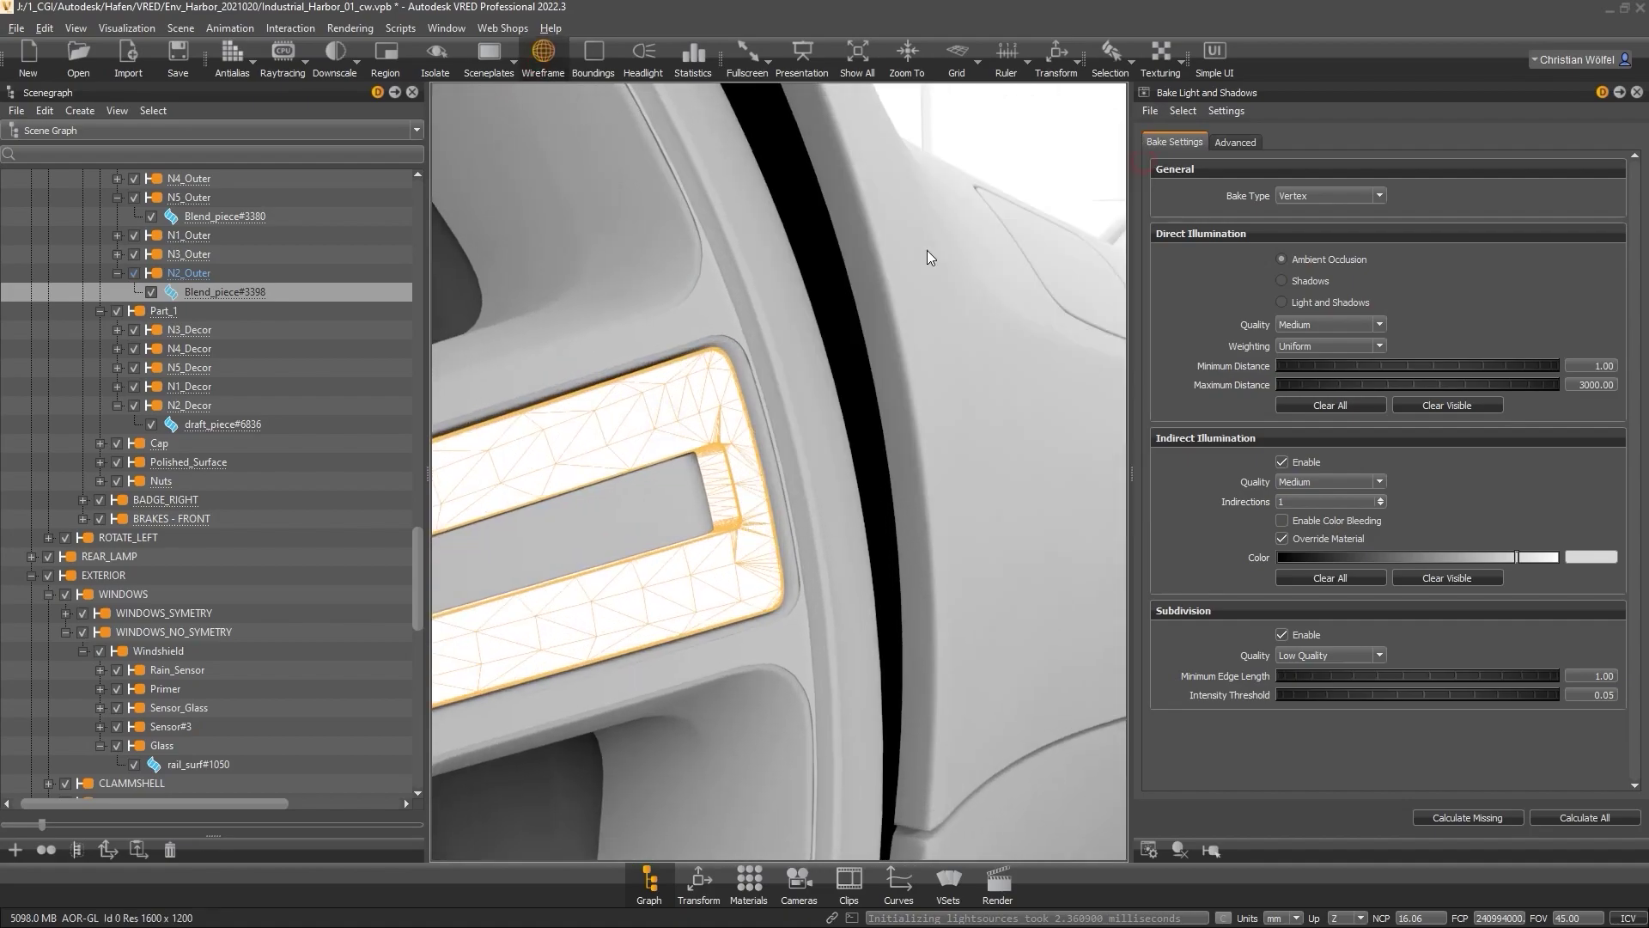
- Hide the wireframe and bake the spoke's outer surface with the subdivision quality set to Medium Quality
click(554, 68)
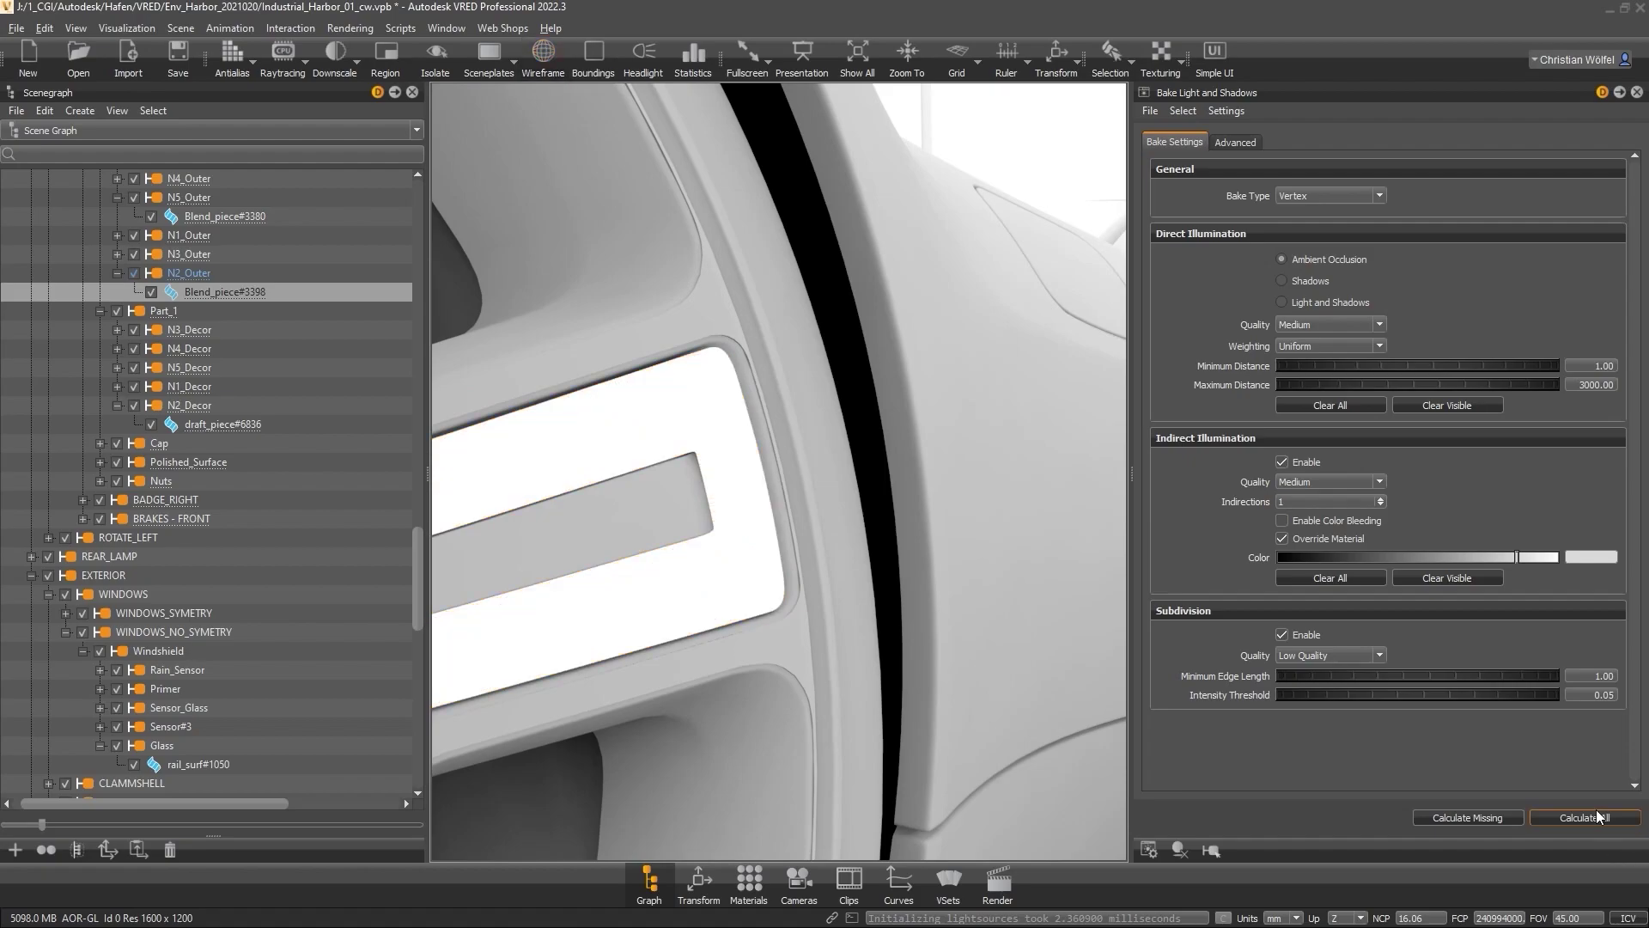
click(1330, 656)
click(1314, 673)
click(1585, 817)
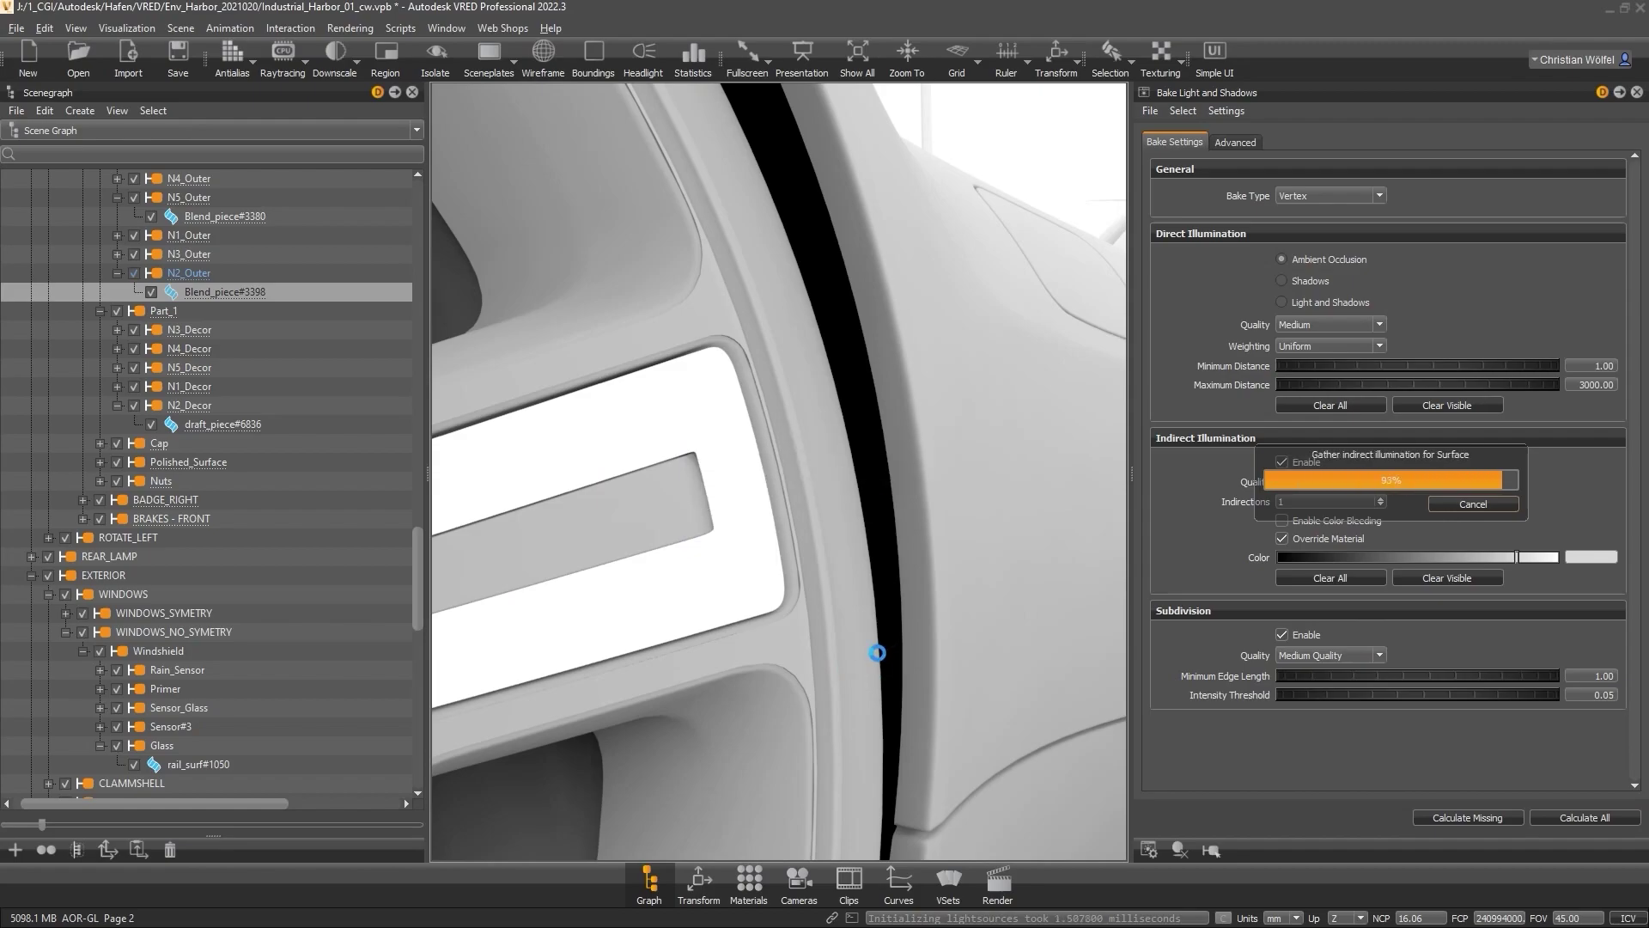
drag(820, 665, 764, 610)
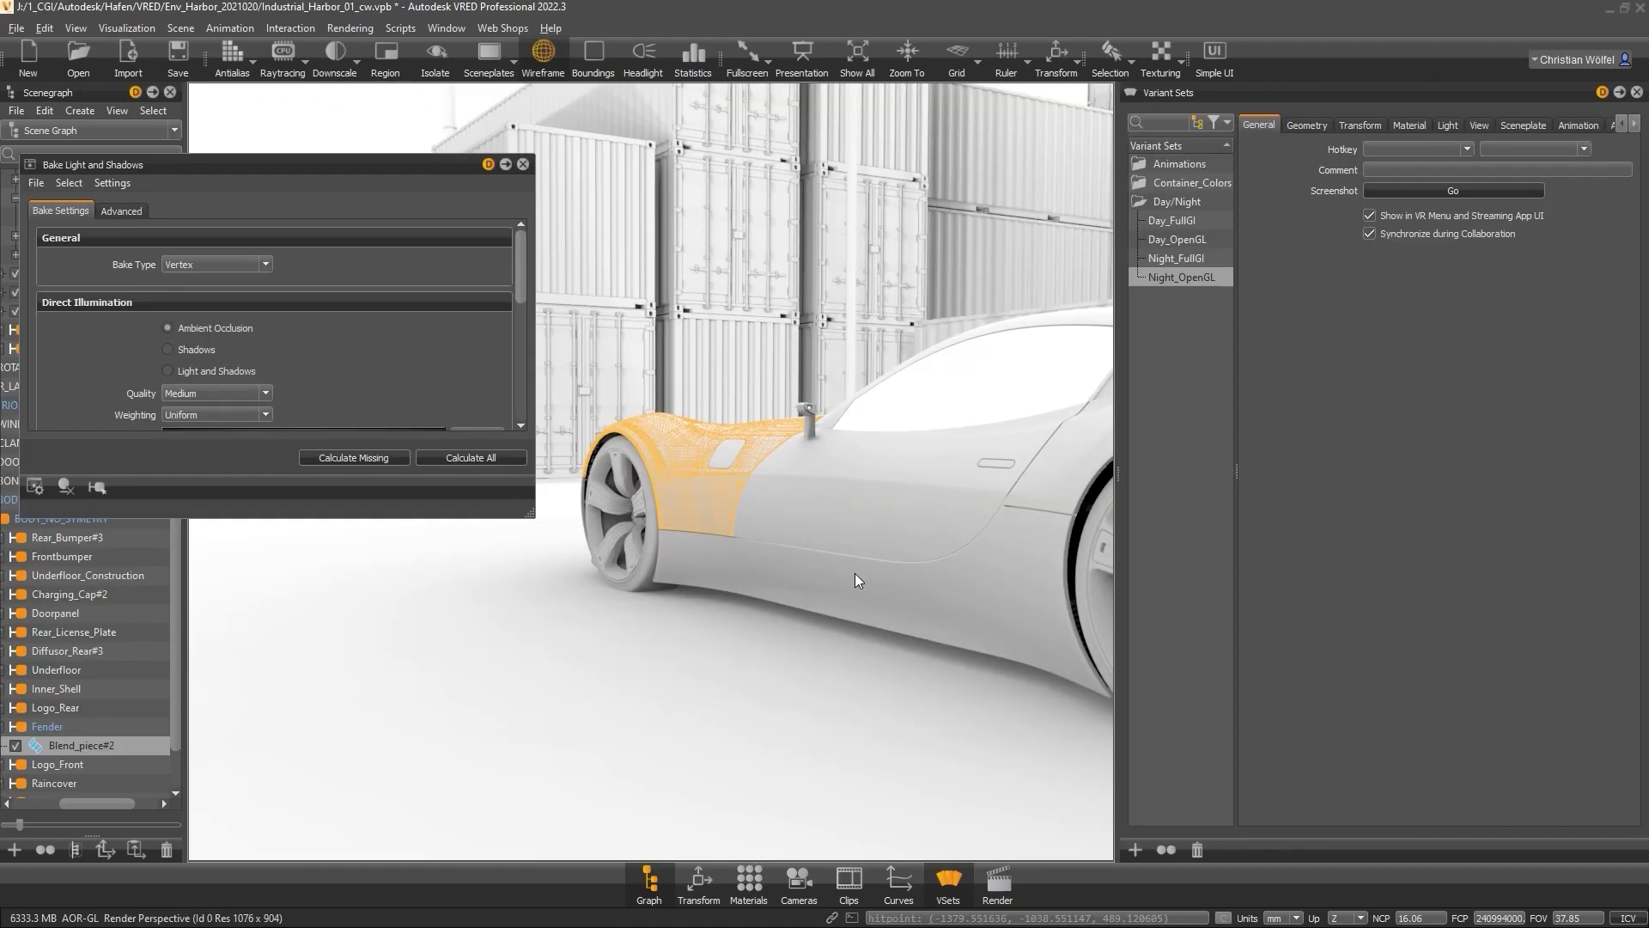
- Set the bake type to Texture and open the UV Editor, enlarged to show the fender's material UV set and settings
drag(854, 573, 244, 290)
click(185, 289)
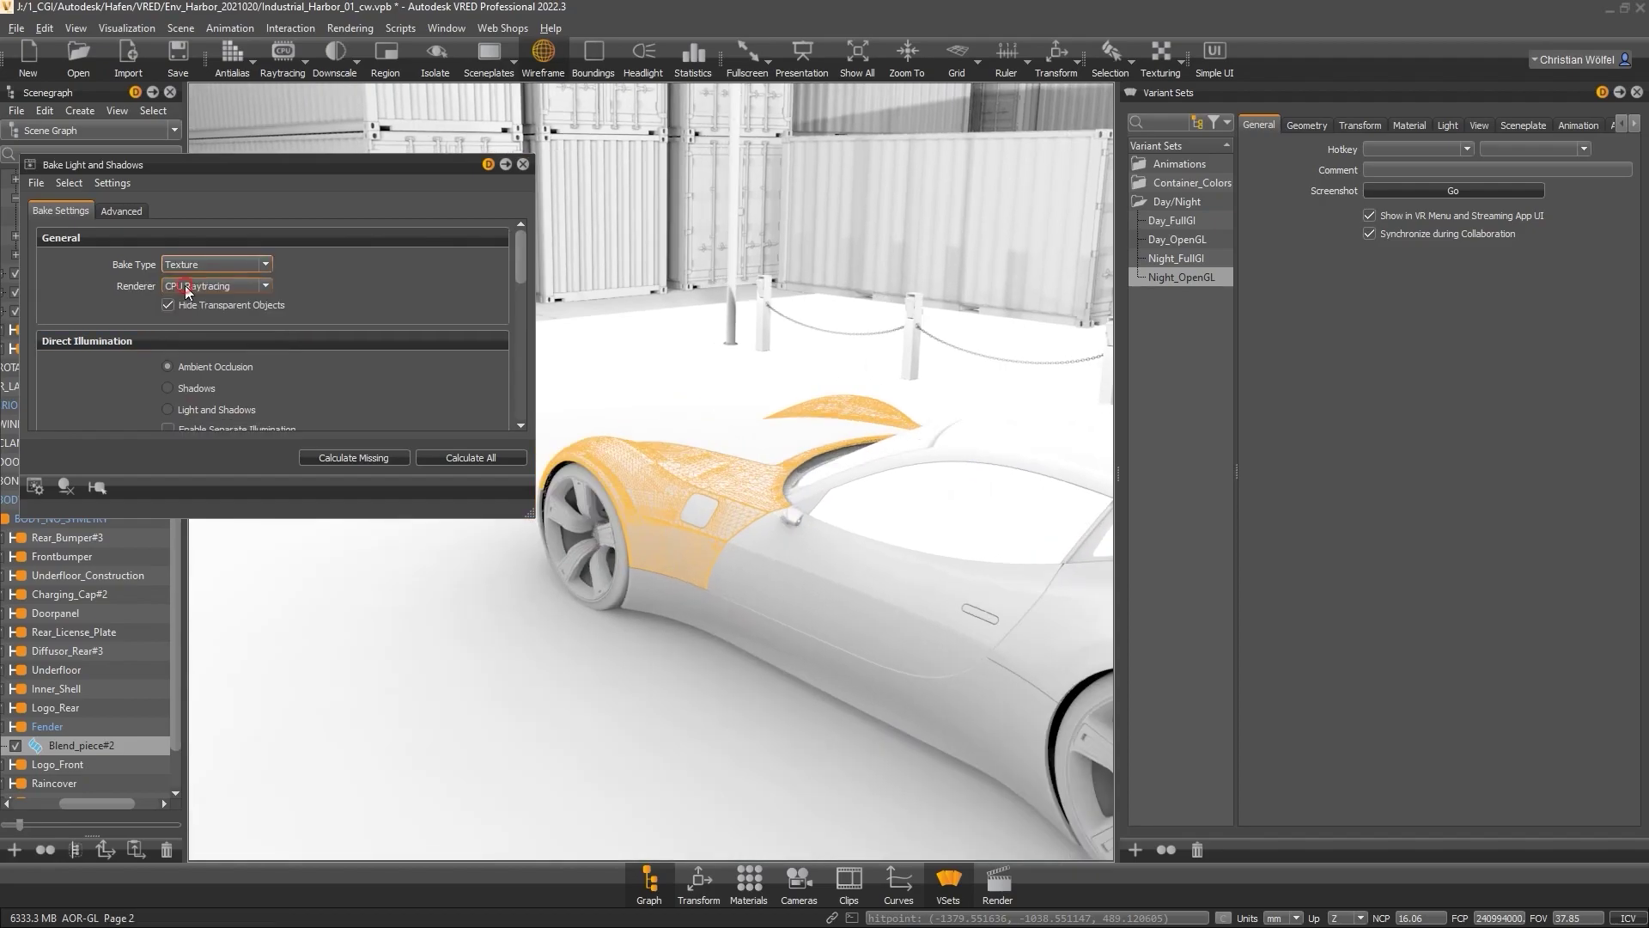
click(179, 28)
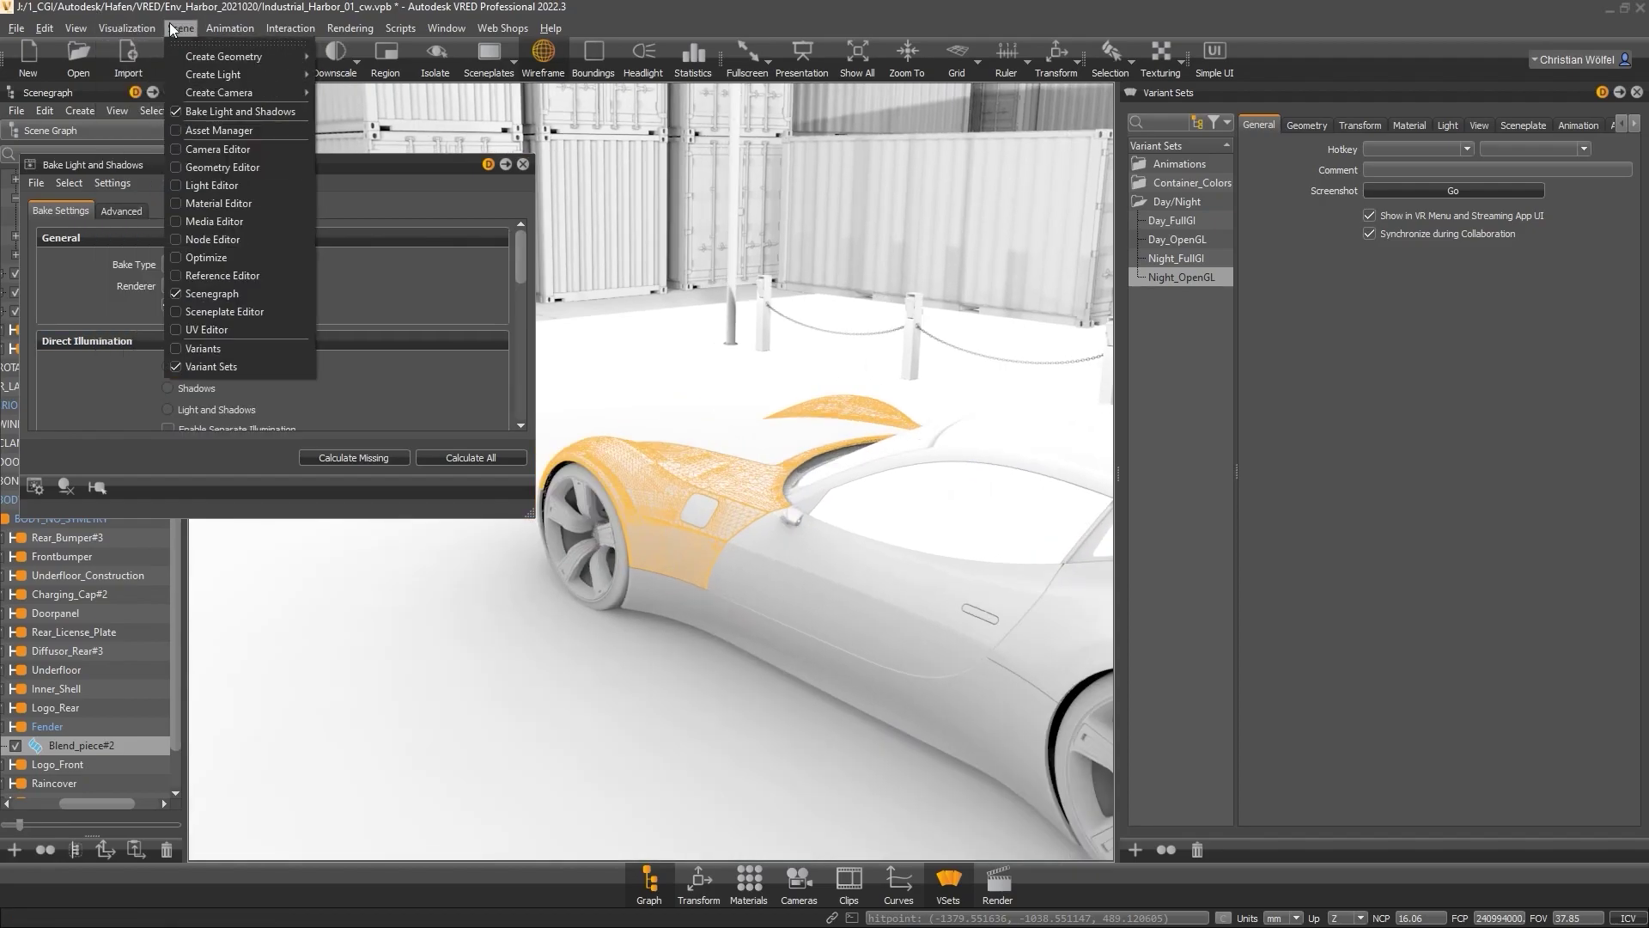
click(215, 329)
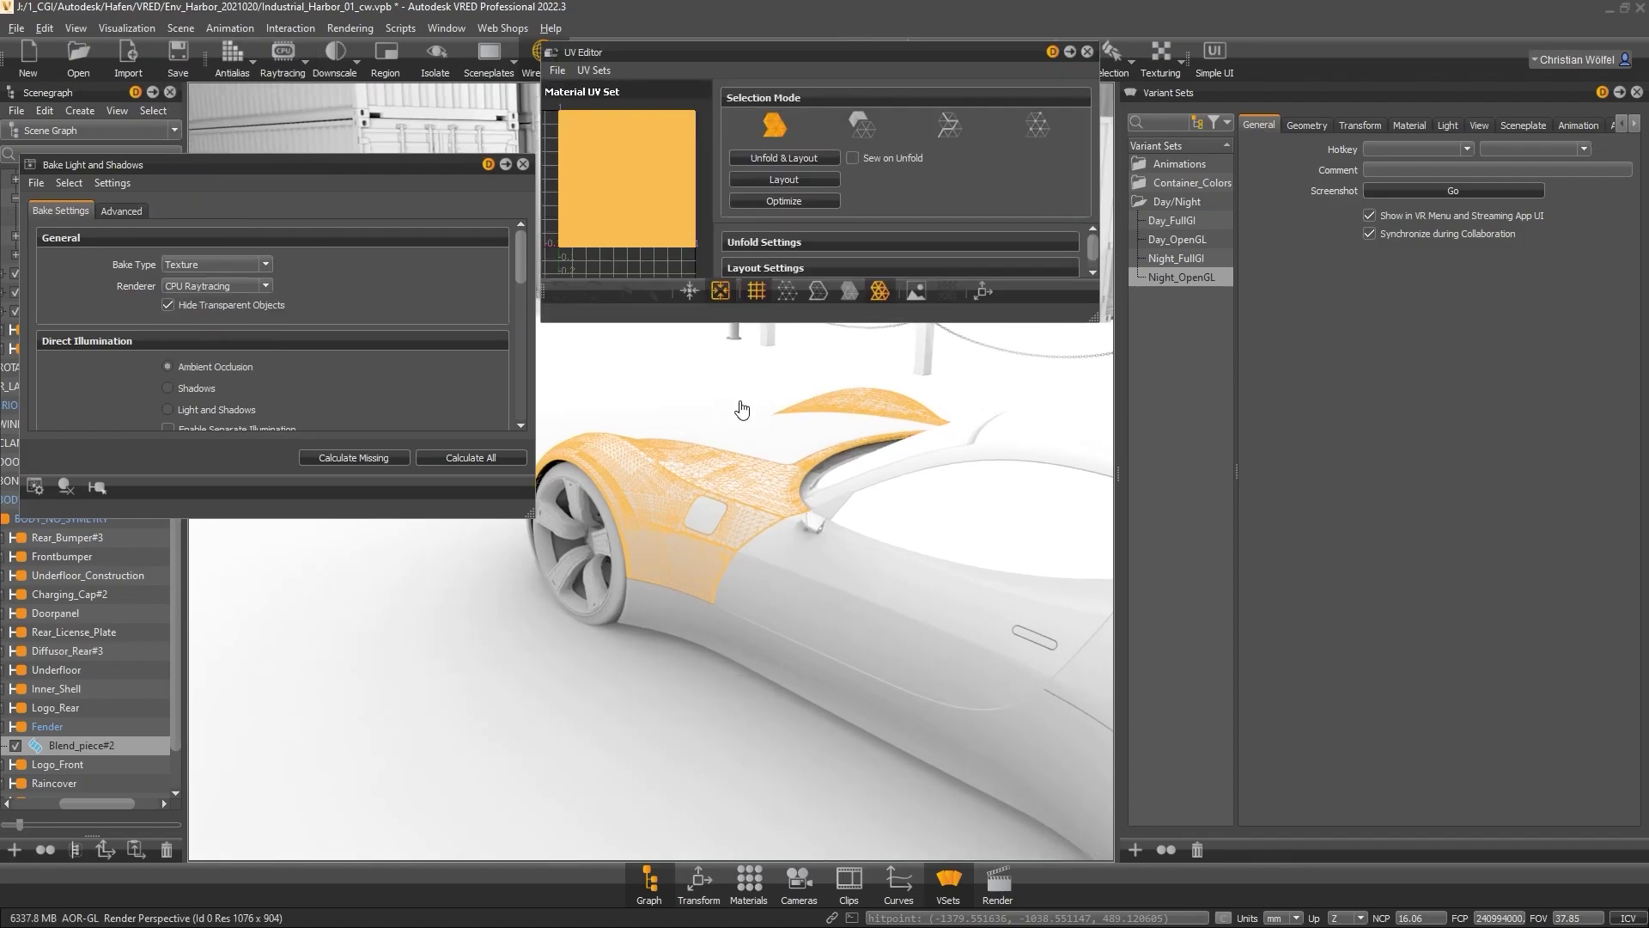
drag(1096, 319, 1096, 460)
alt+right_drag(711, 619, 696, 699)
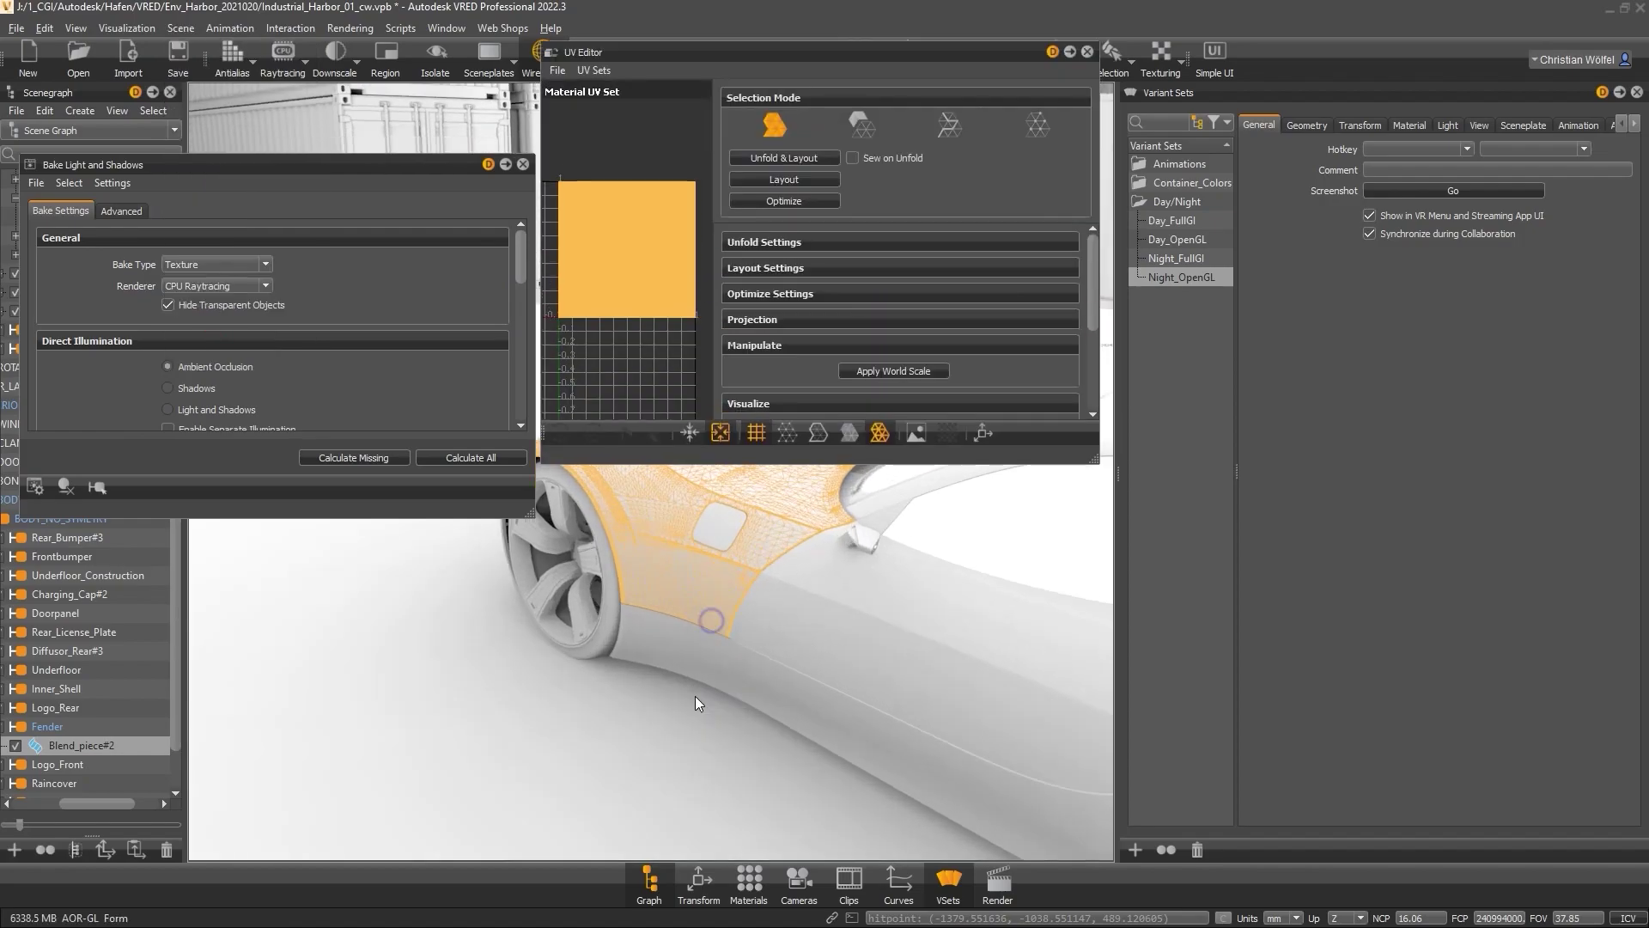
alt+drag(629, 634, 821, 612)
- Review the texture bake's resolution and Lightmap UV settings, and close the bake window and the UV Editor
drag(521, 260, 522, 415)
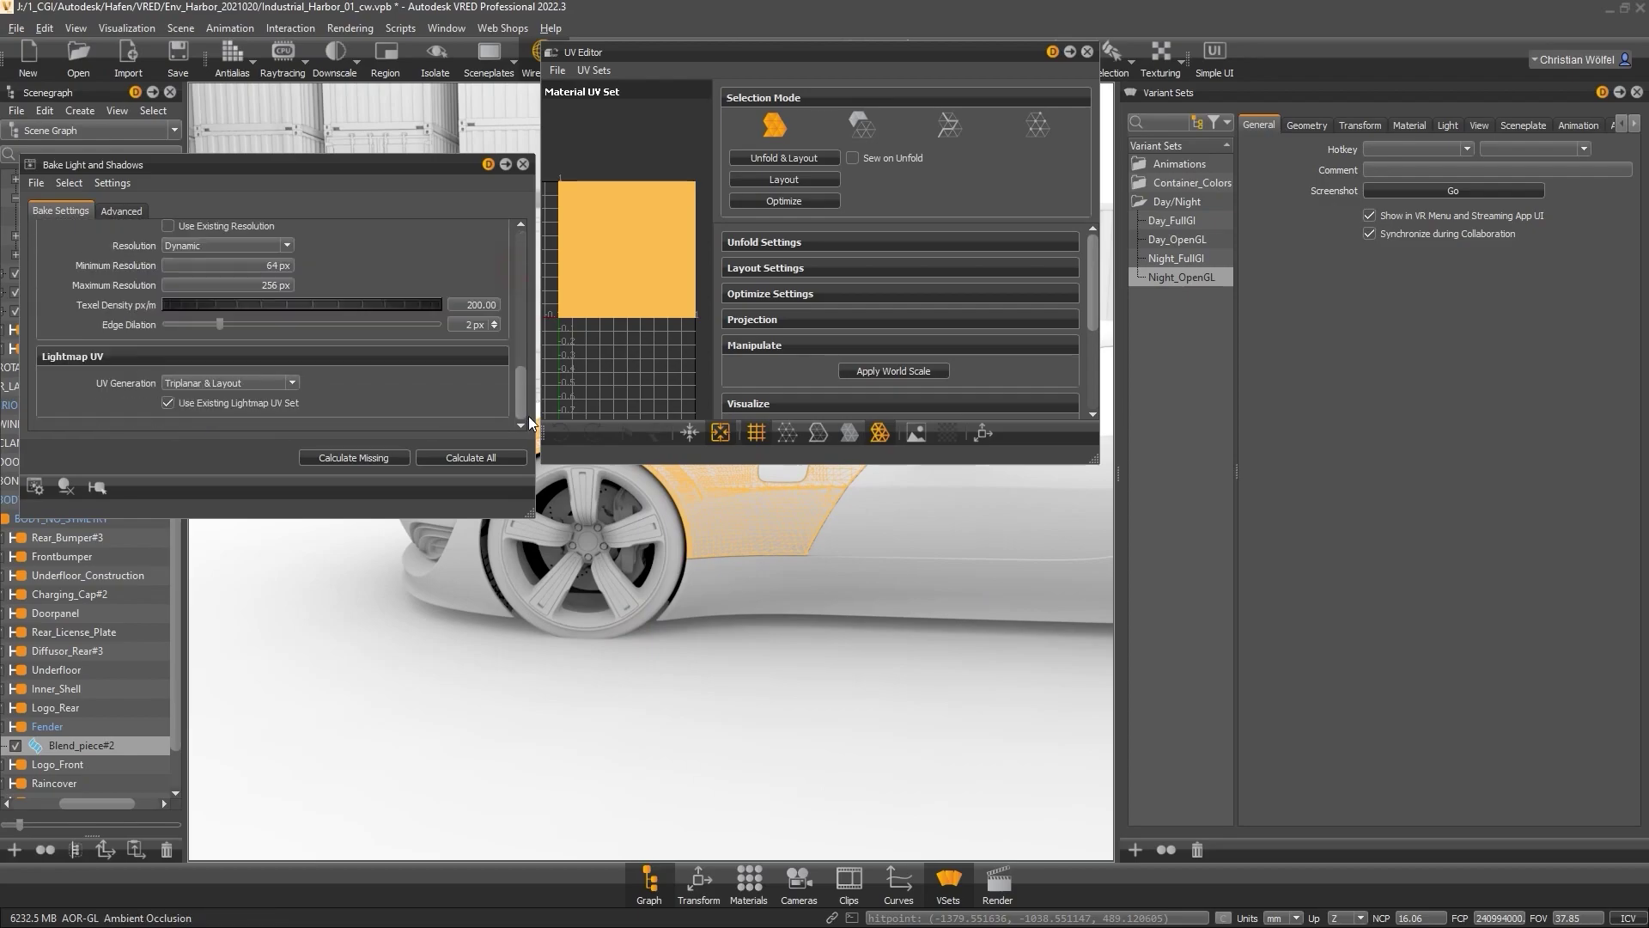
click(523, 164)
click(1070, 52)
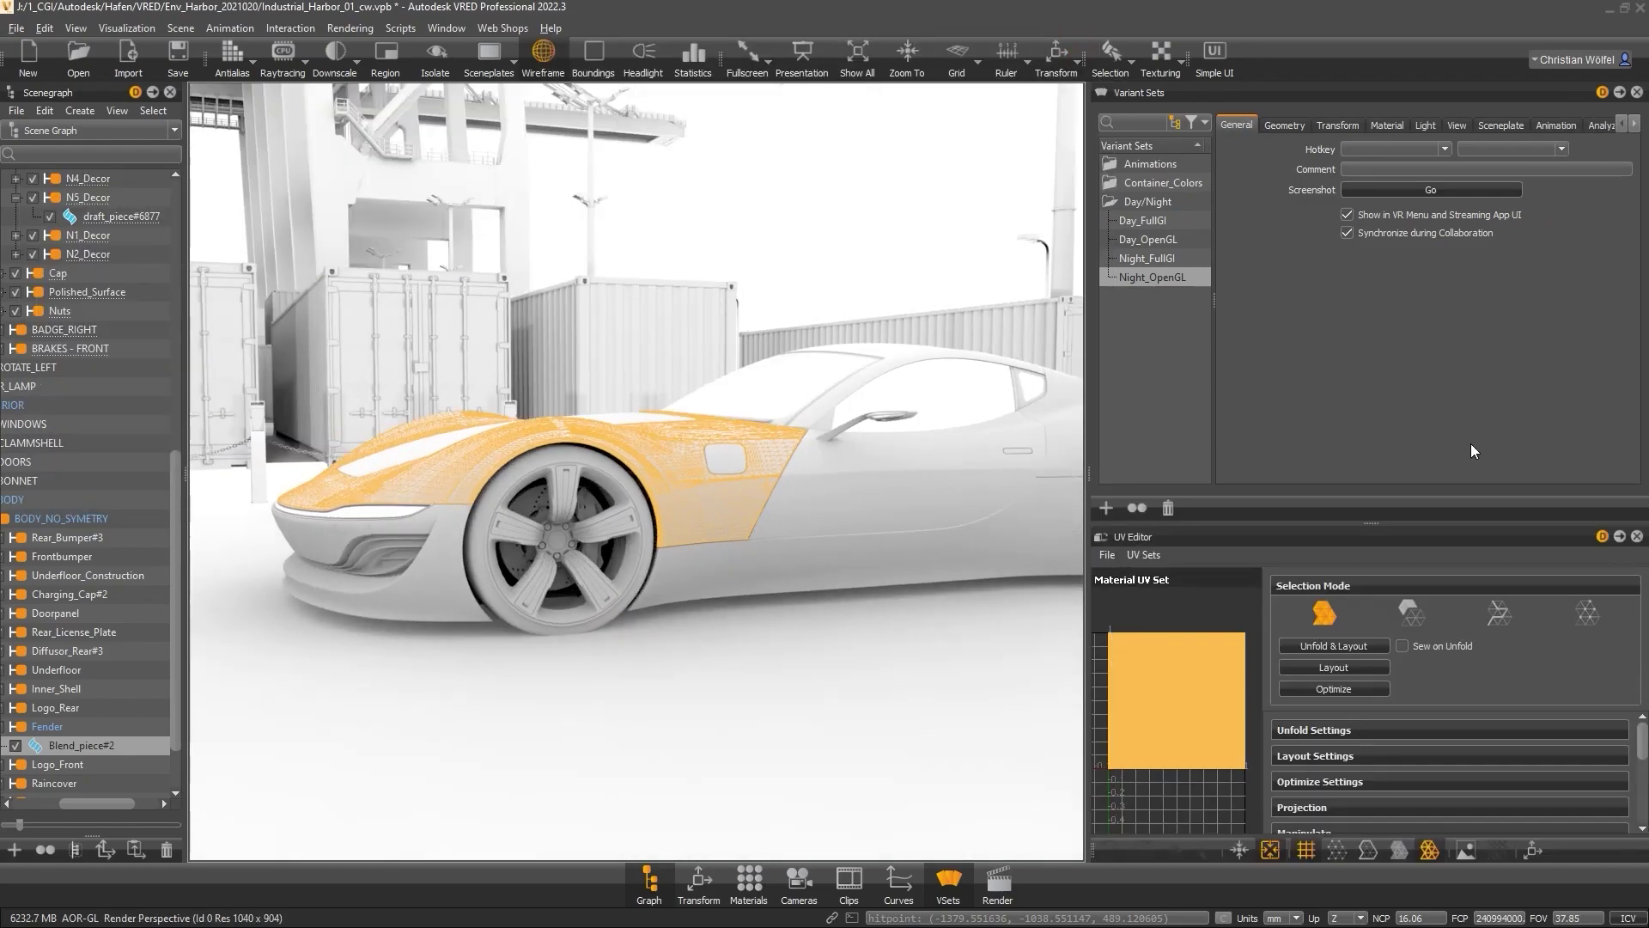
click(1637, 536)
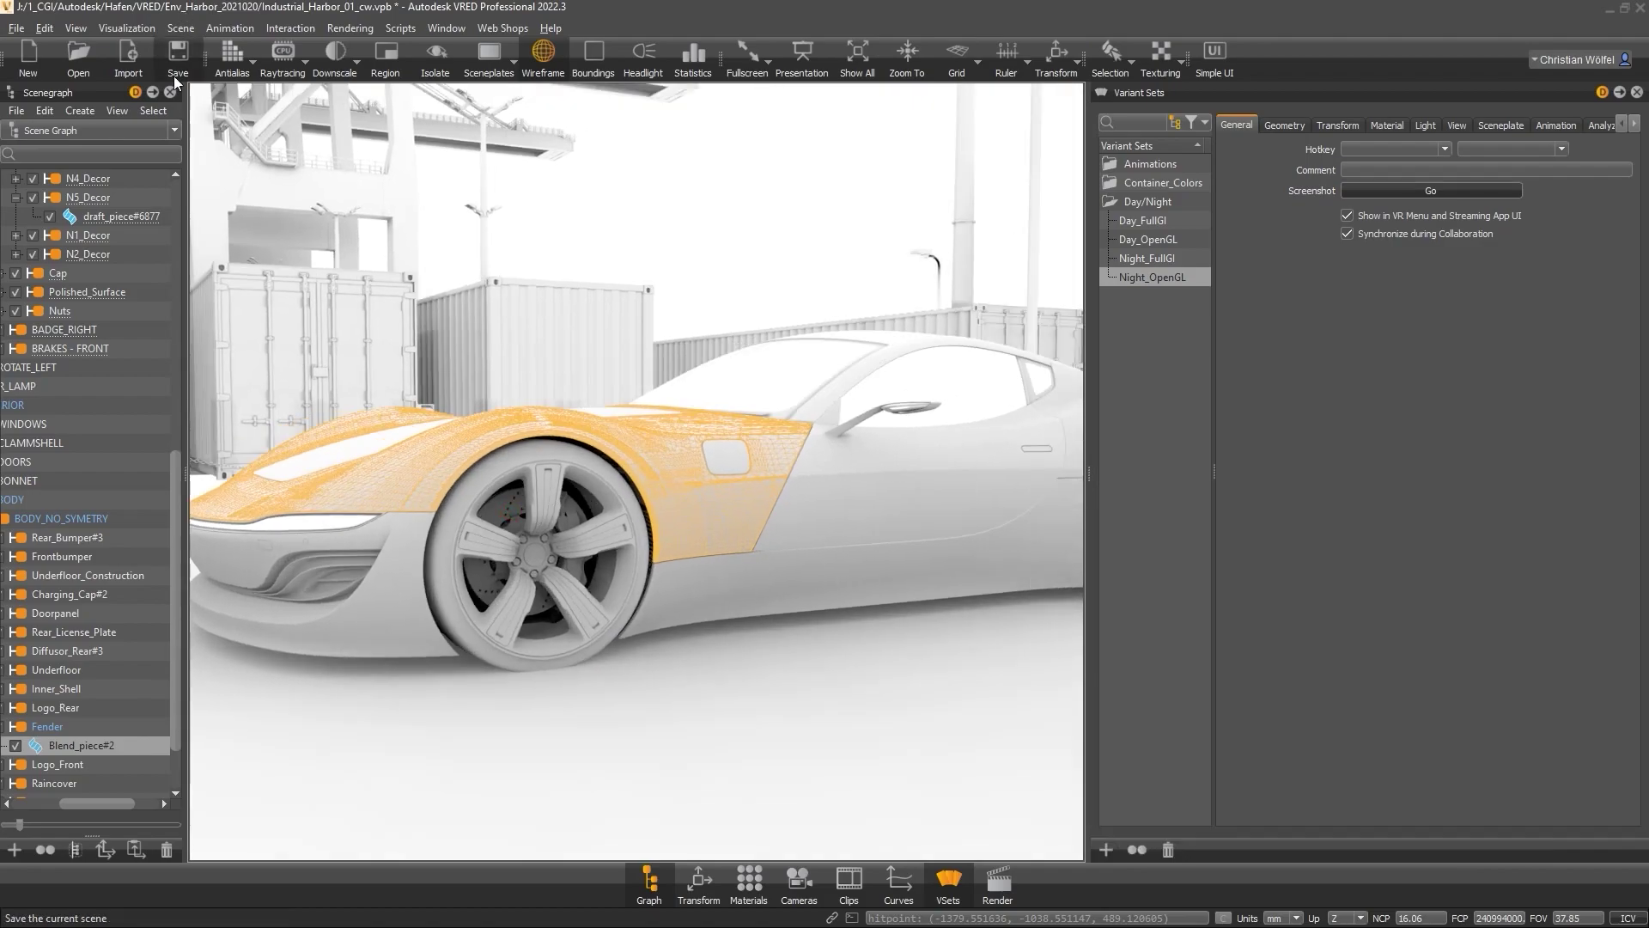
- Close the Scenegraph and hide the wireframe on the car's fender
click(171, 92)
alt+right_drag(338, 317, 309, 319)
alt+drag(339, 327, 543, 296)
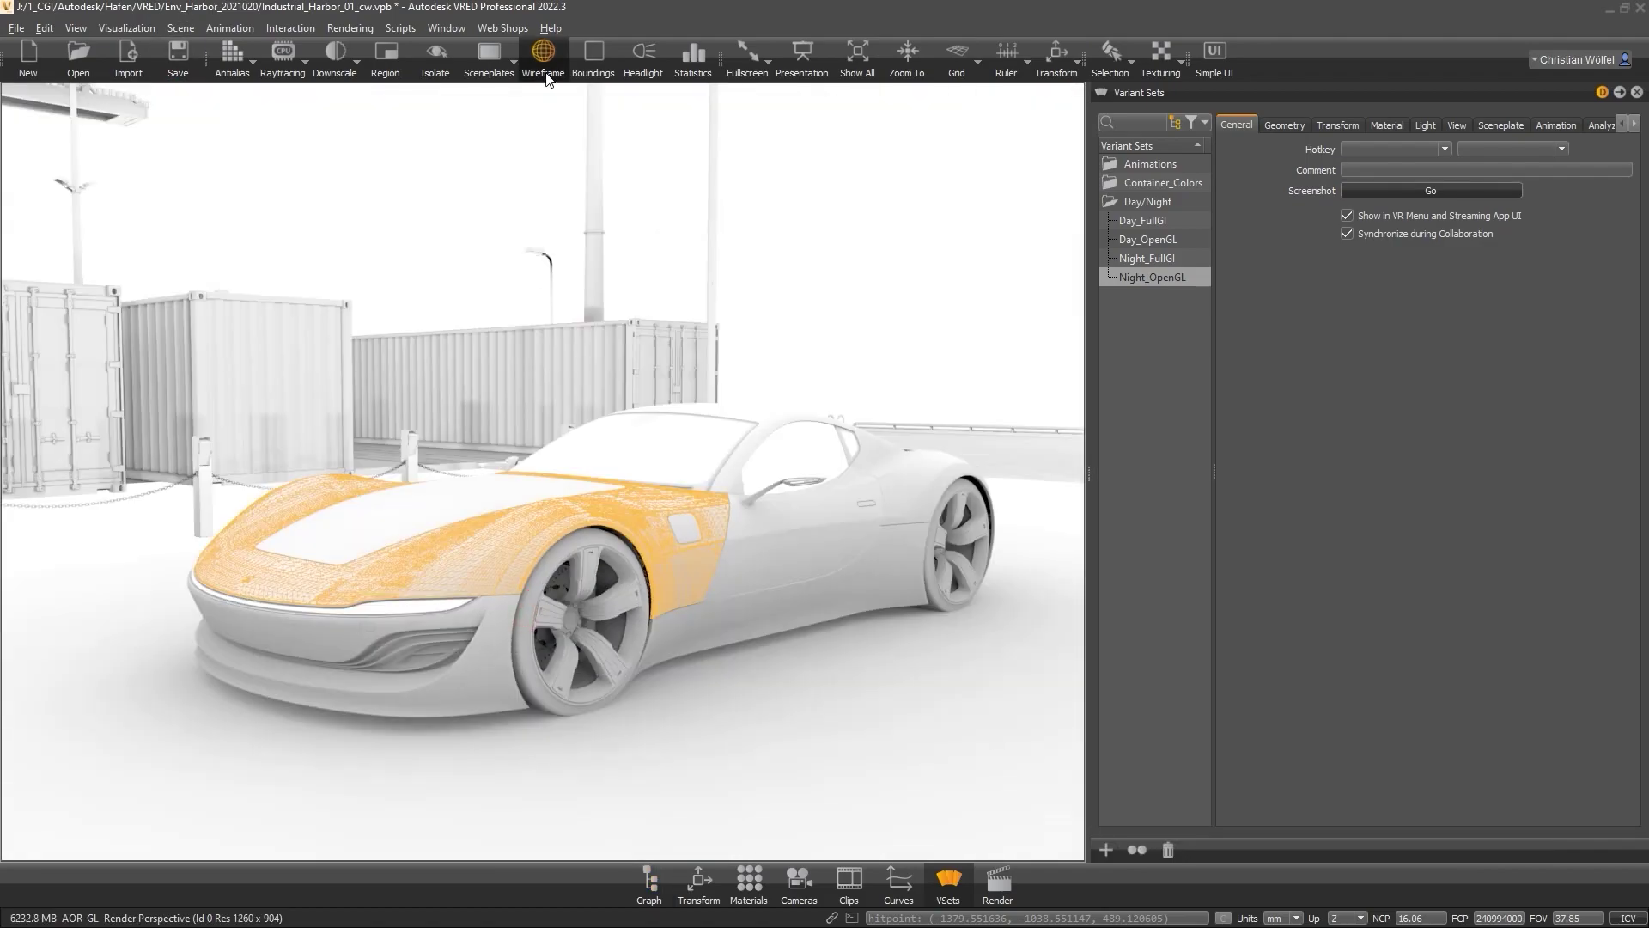
click(547, 78)
drag(447, 658, 334, 604)
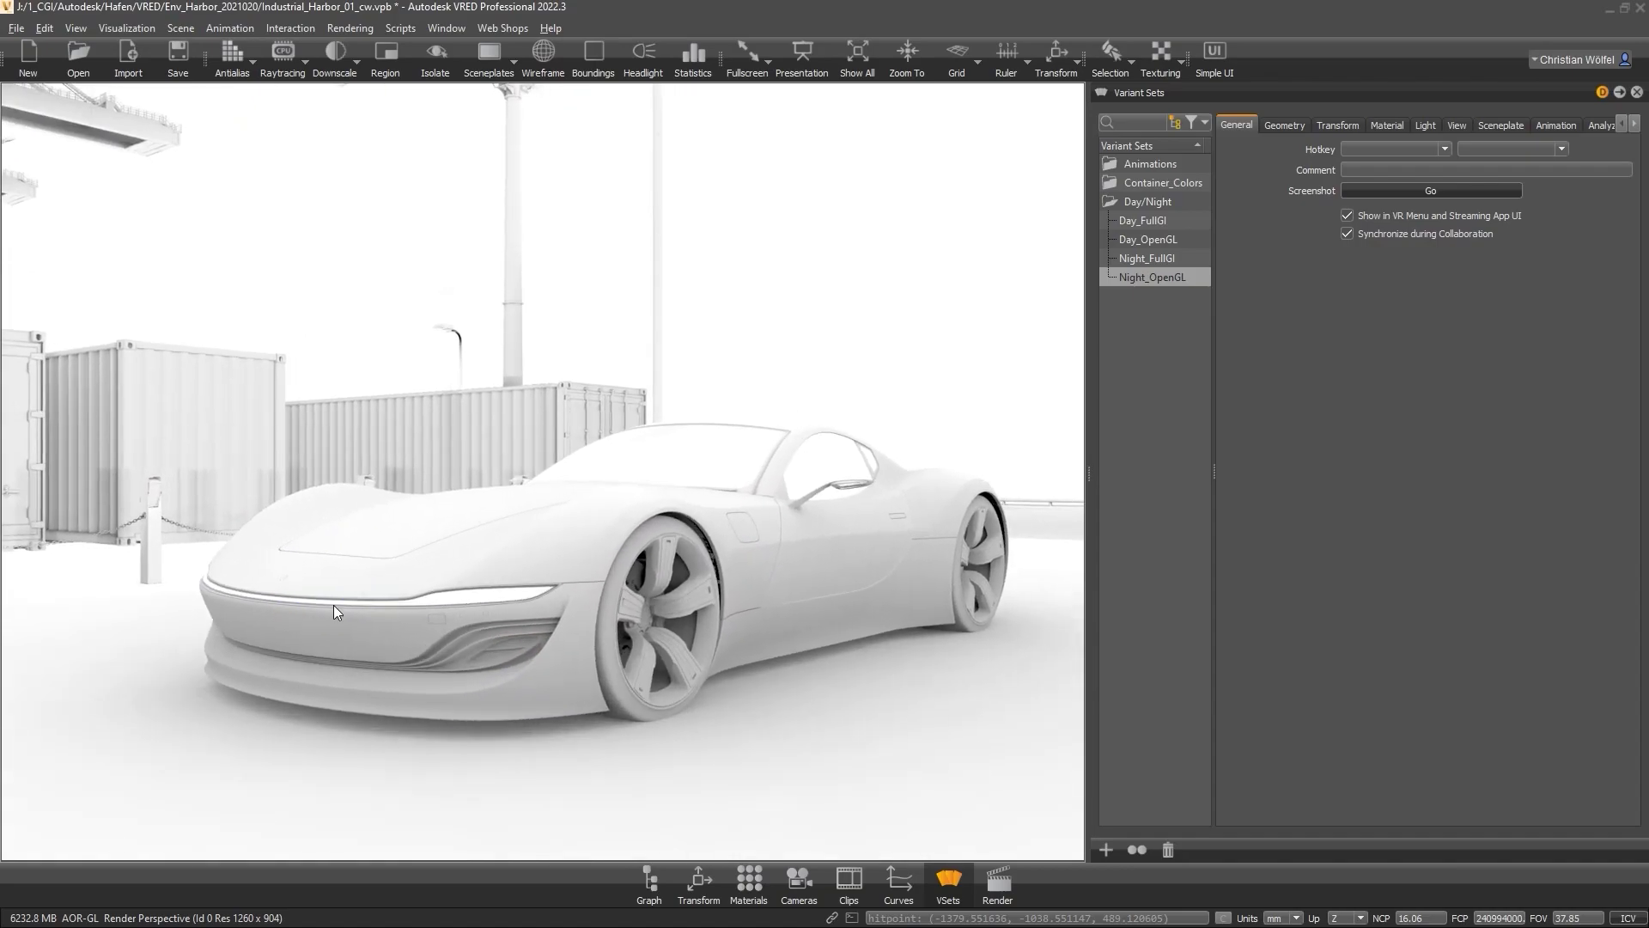
- Reopen Bake Light and Shadows and the UV Editor, and display the Lightmap UV Set
click(182, 28)
click(192, 113)
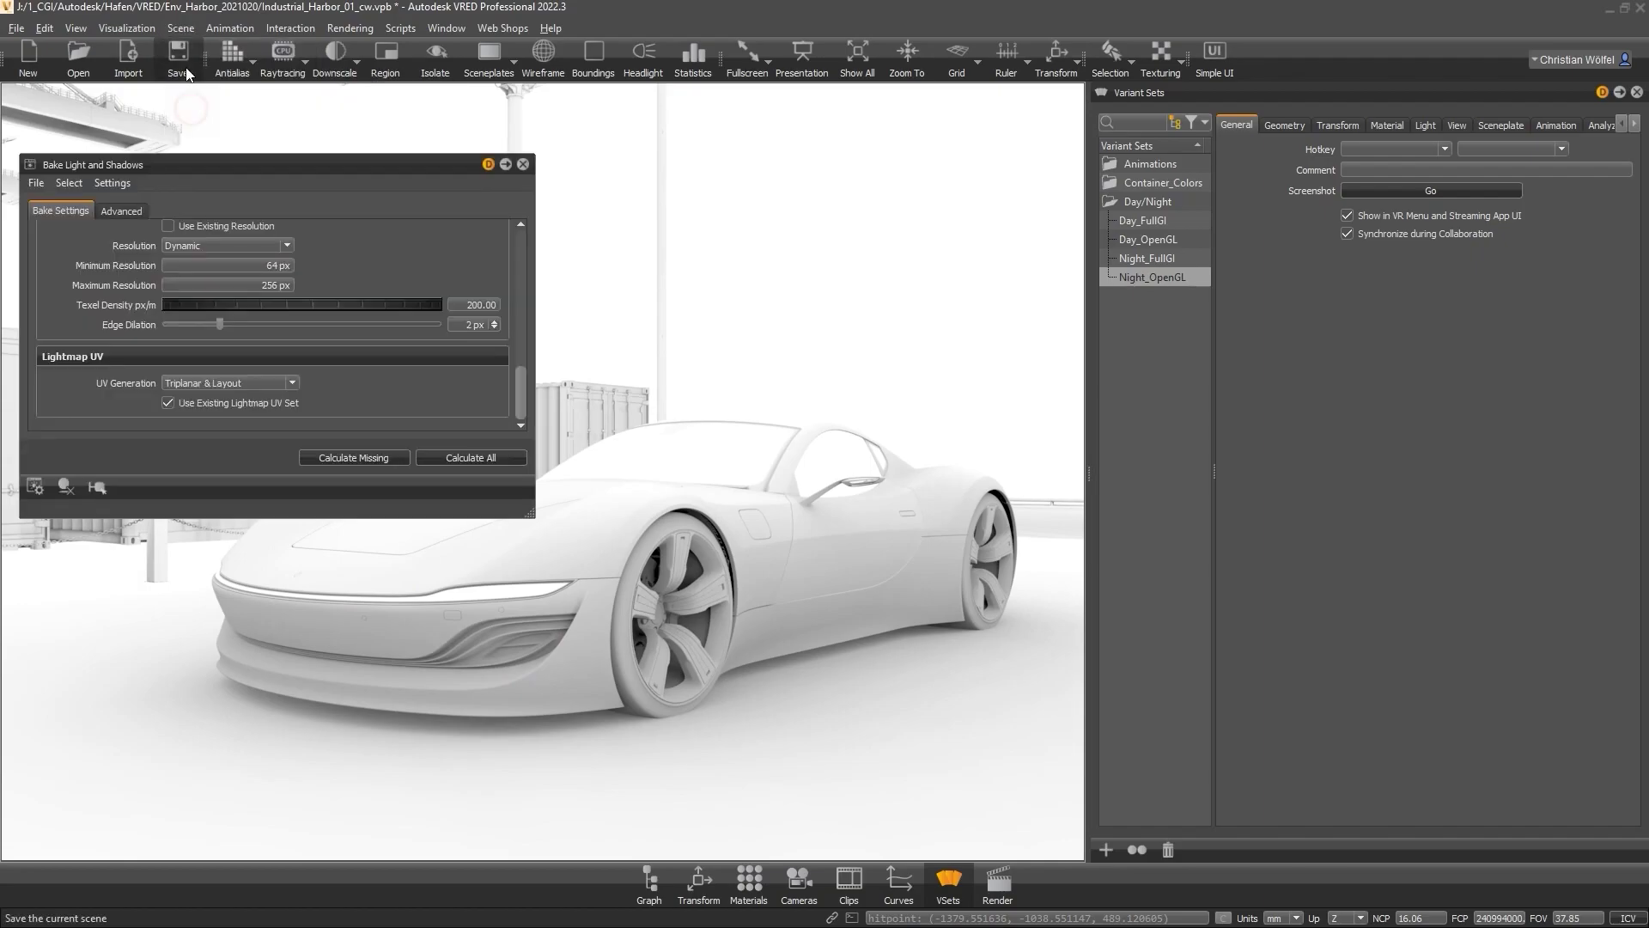
click(183, 29)
click(204, 330)
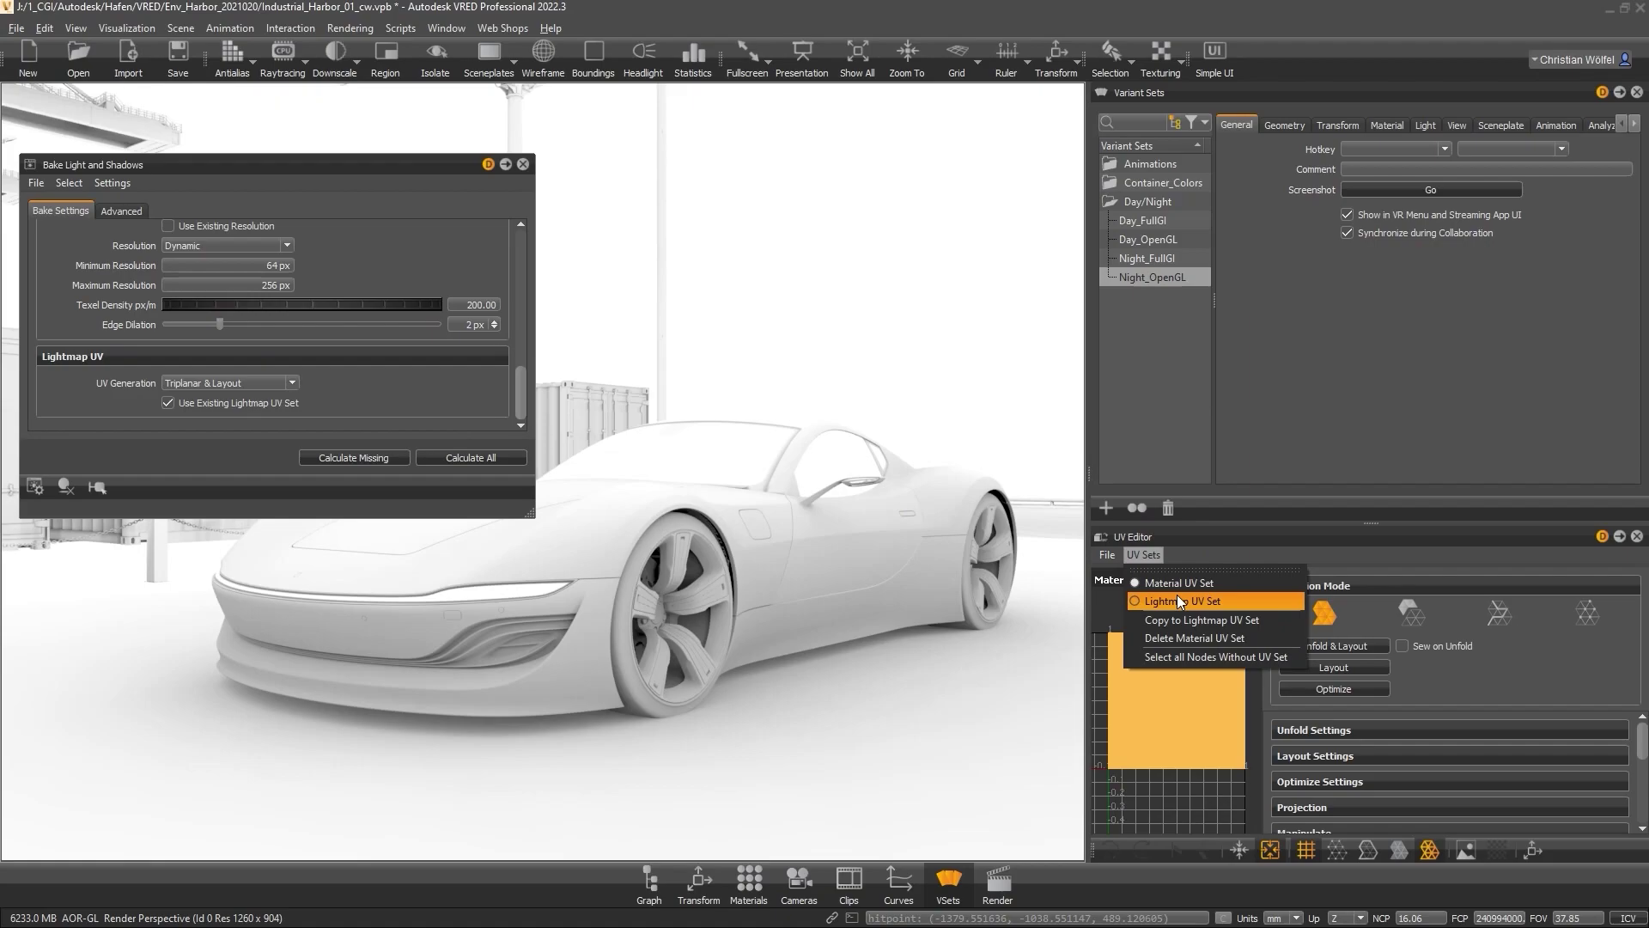
click(1178, 595)
drag(689, 585, 755, 464)
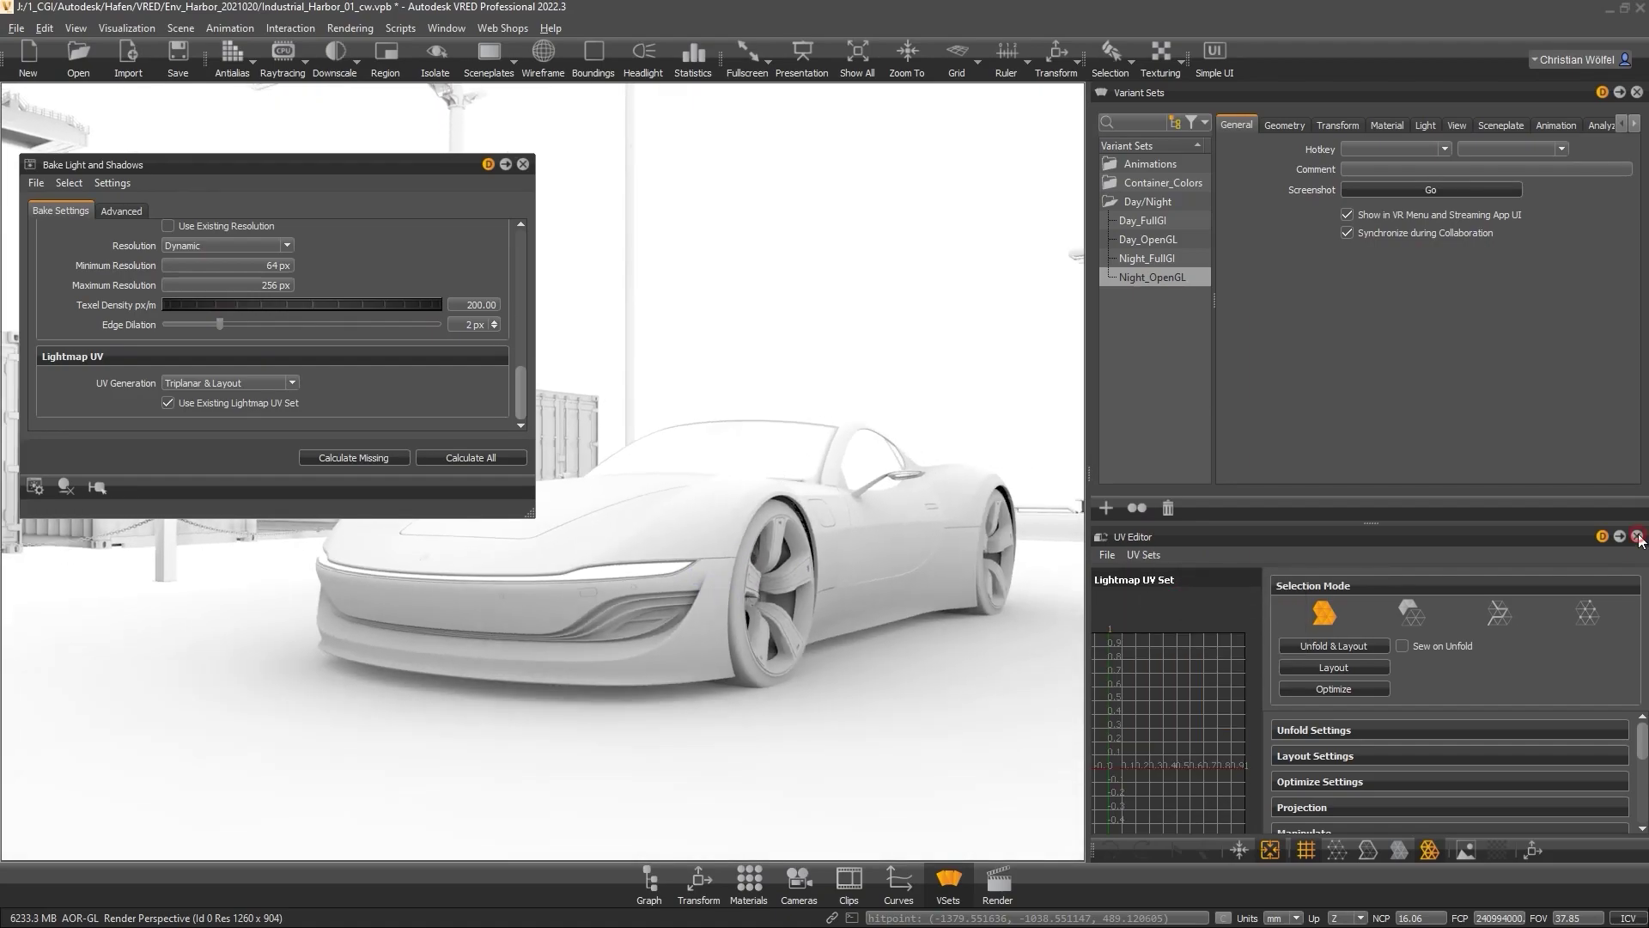
- Close the UV Editor, the Variant Sets and the Bake Light and Shadows window
click(1638, 537)
click(1638, 93)
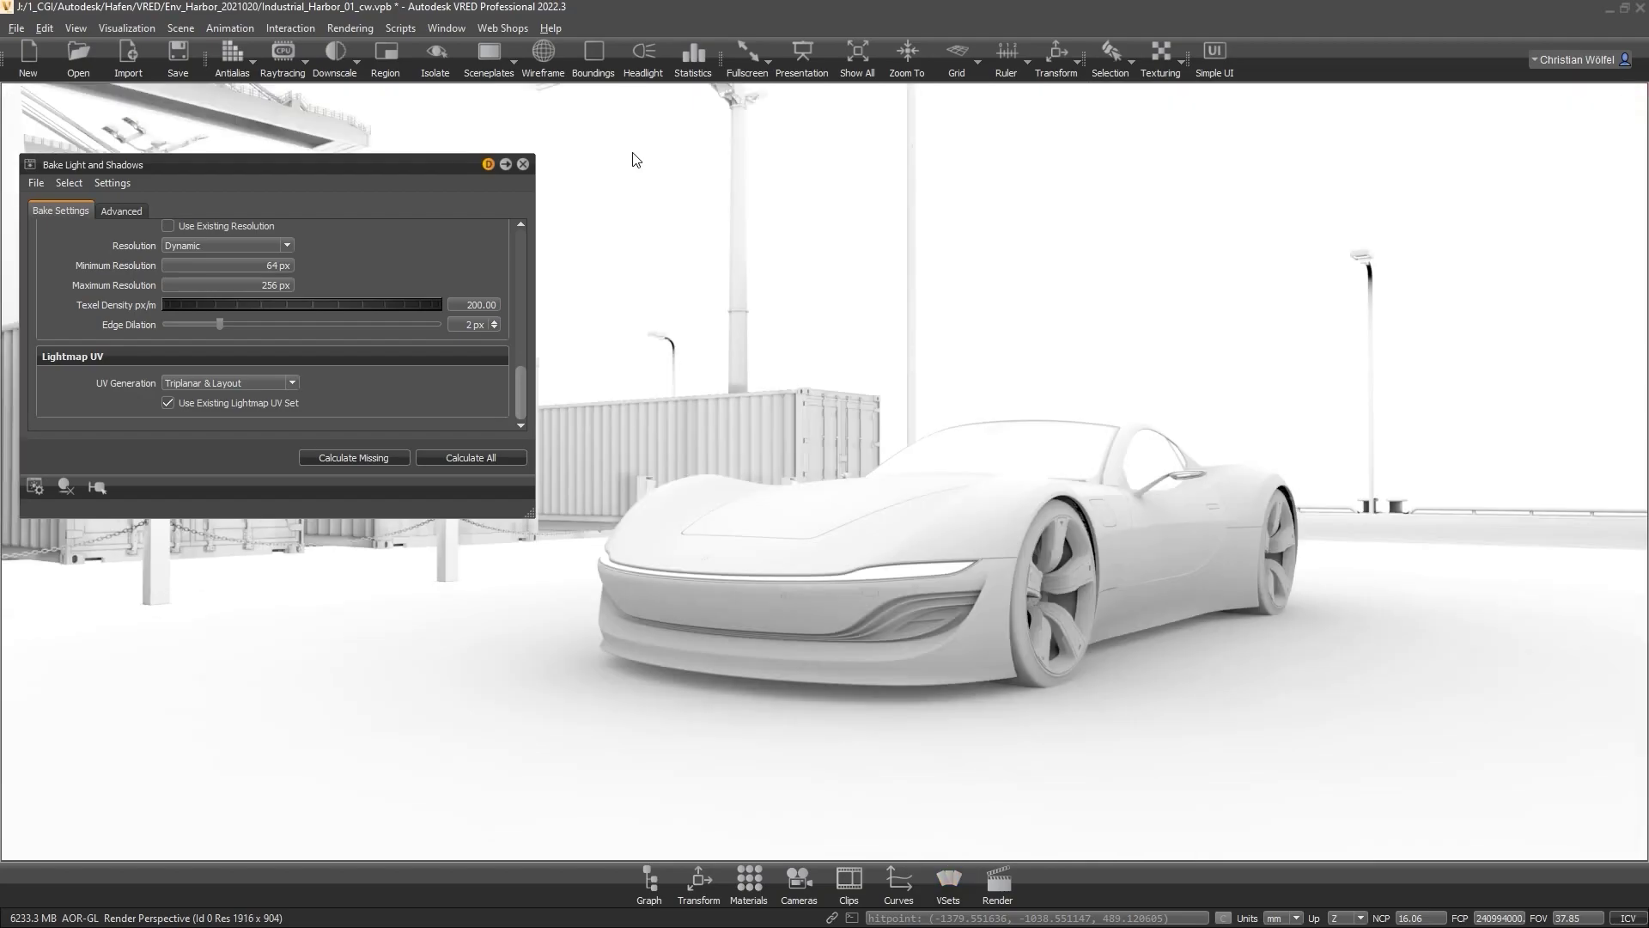
click(524, 164)
drag(679, 585, 642, 579)
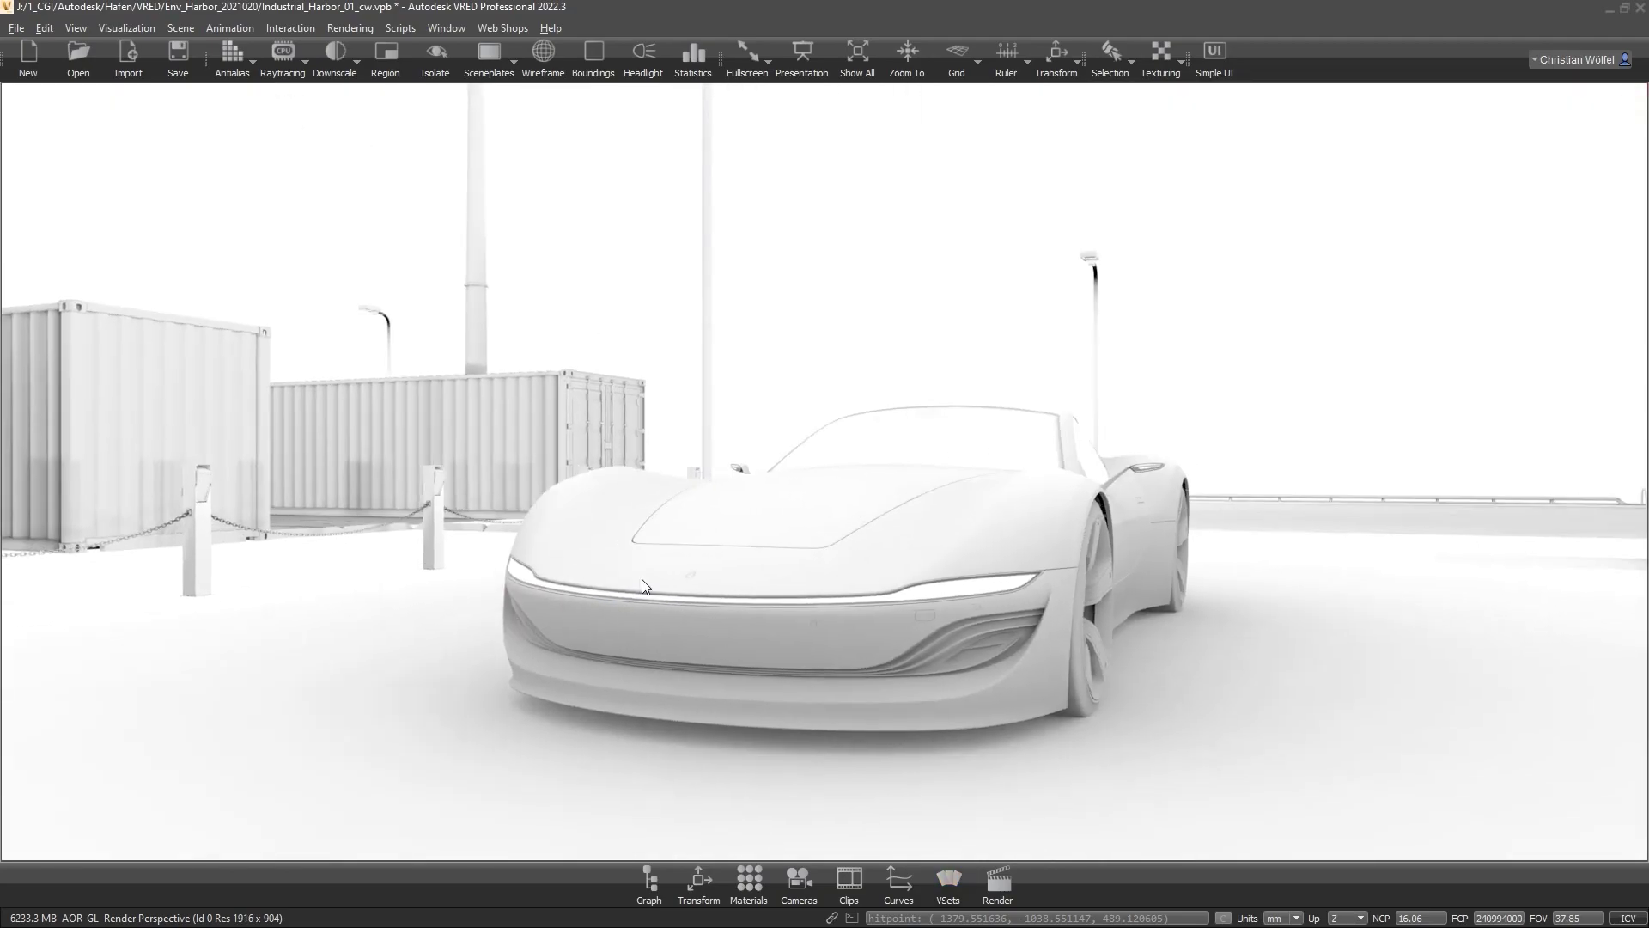
- Examine the baked ambient occlusion on the car and surrounding ground from the front and from above, and open the Scenegraph
drag(398, 556, 816, 632)
middle_drag(817, 634, 846, 374)
right_drag(848, 373, 856, 527)
drag(387, 491, 679, 549)
right_drag(659, 578, 590, 388)
drag(591, 385, 624, 146)
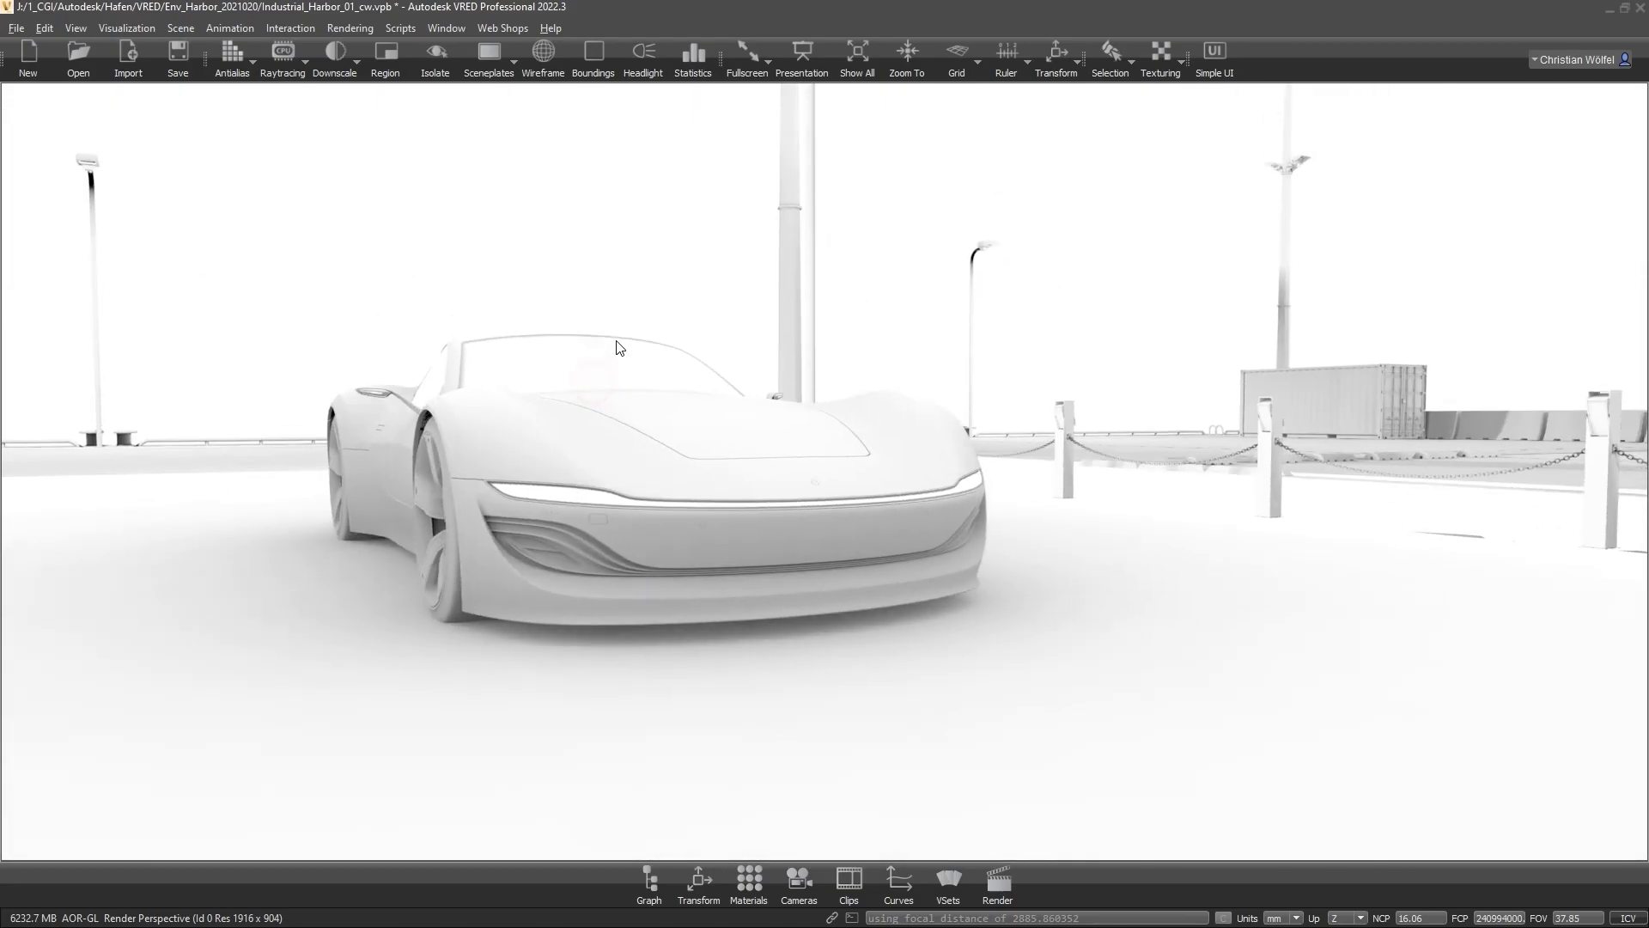
drag(637, 237, 425, 440)
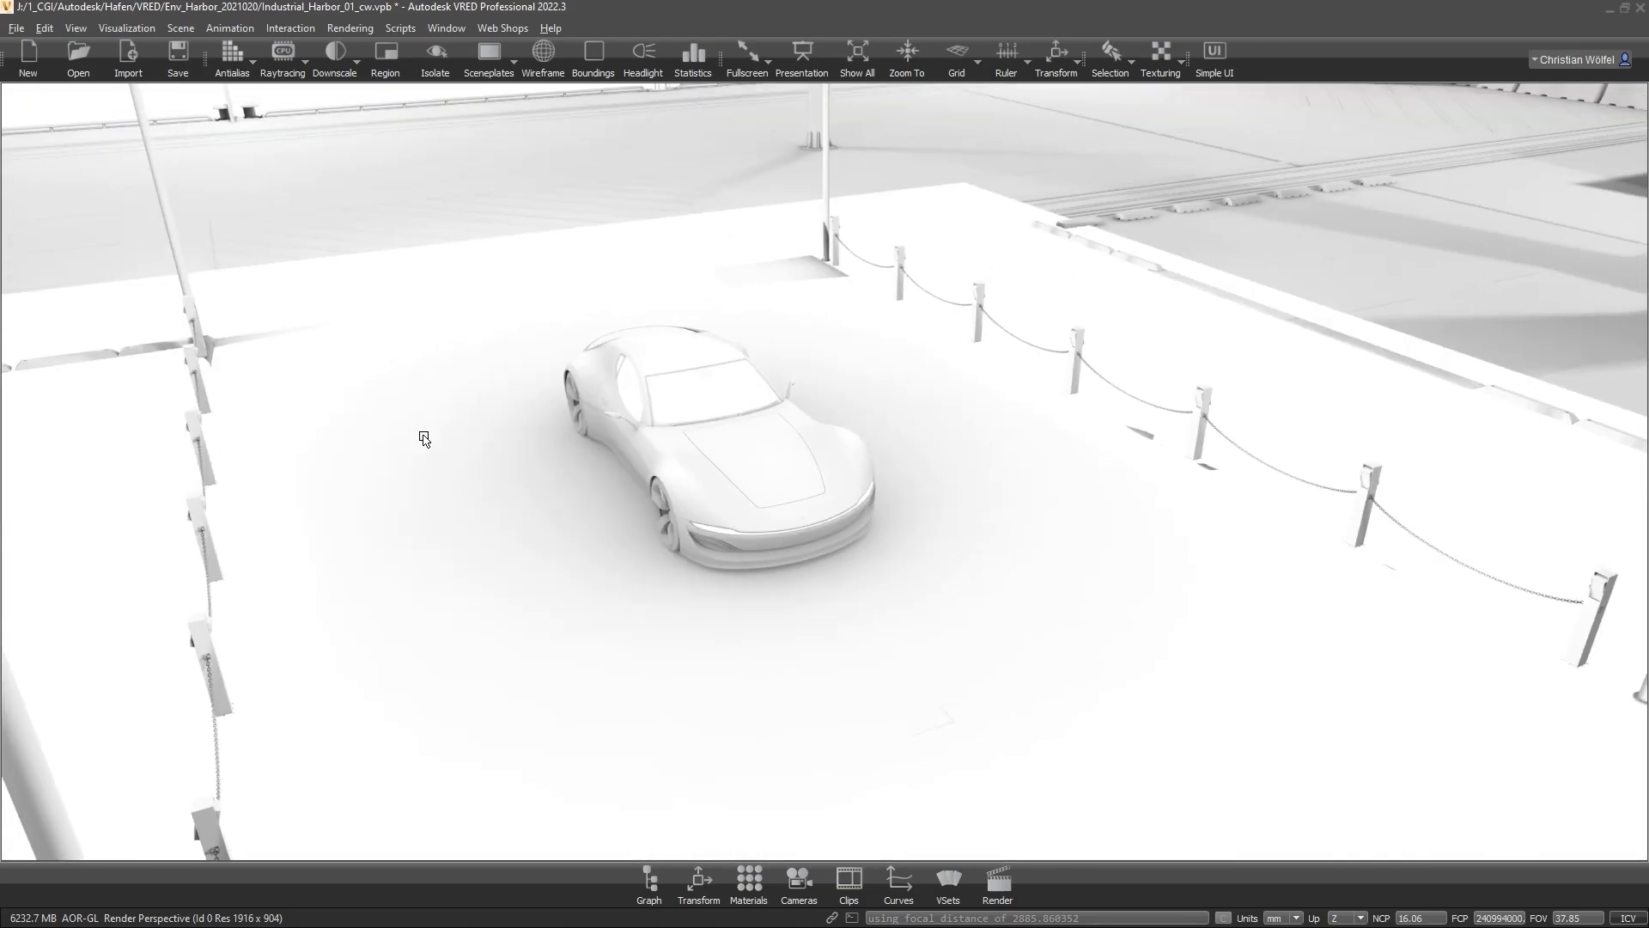
click(650, 885)
click(9, 786)
right_drag(607, 567, 615, 656)
shift+click(632, 623)
drag(684, 412, 535, 500)
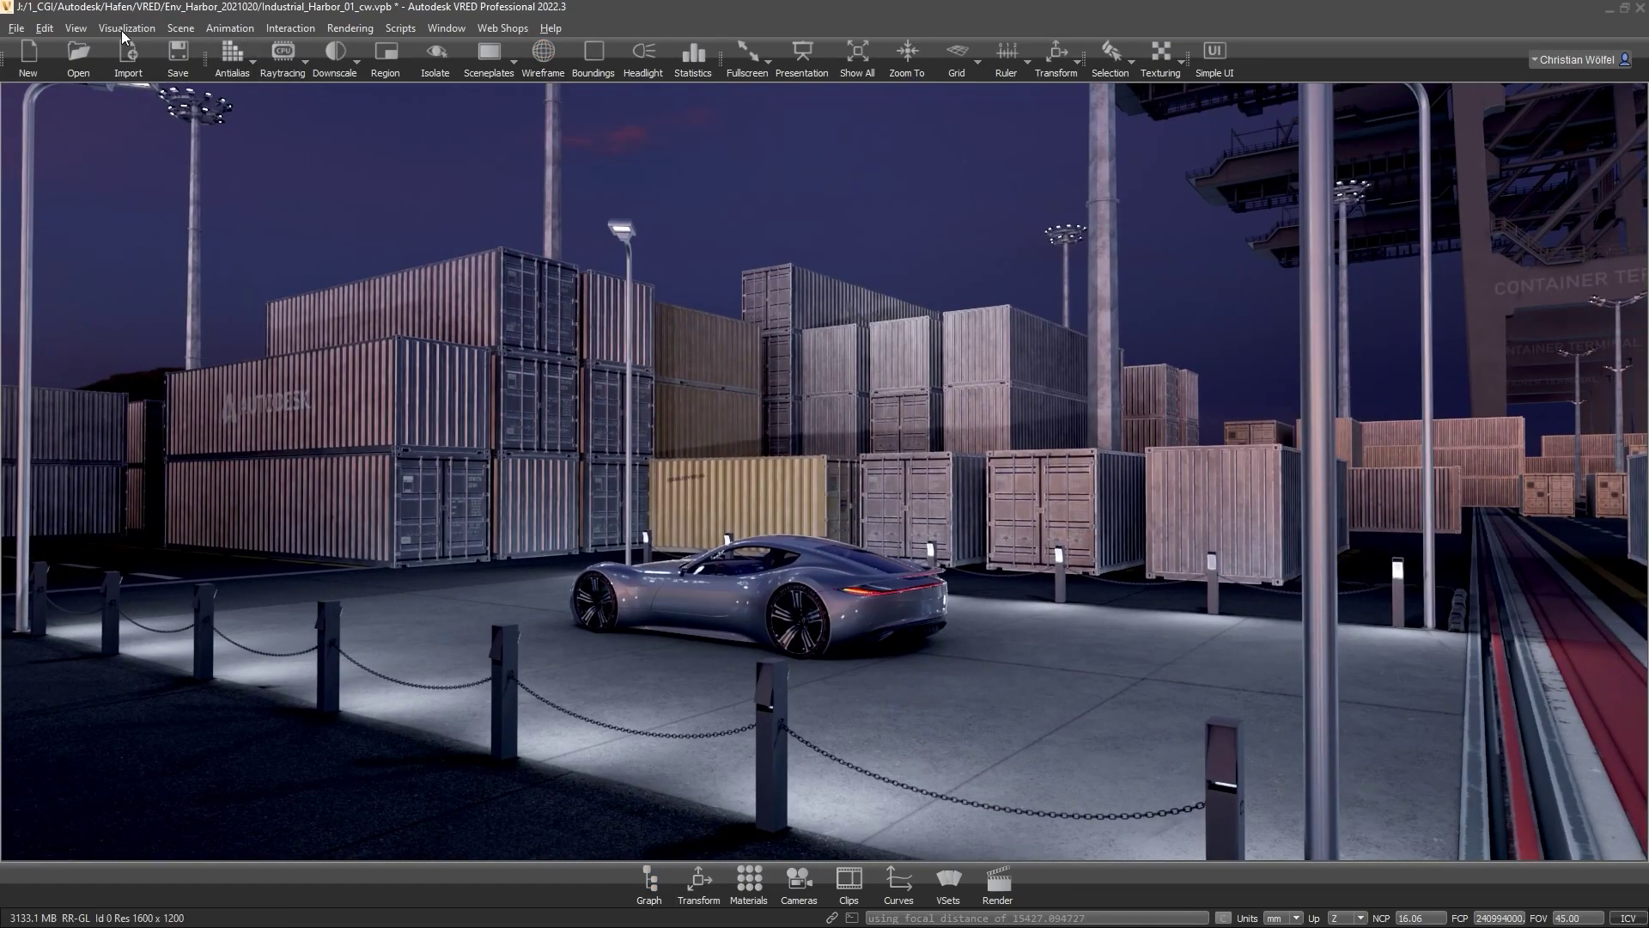
- Open the UV Editor and select the corrugated container directly behind the car to display its Material UV Set
click(181, 29)
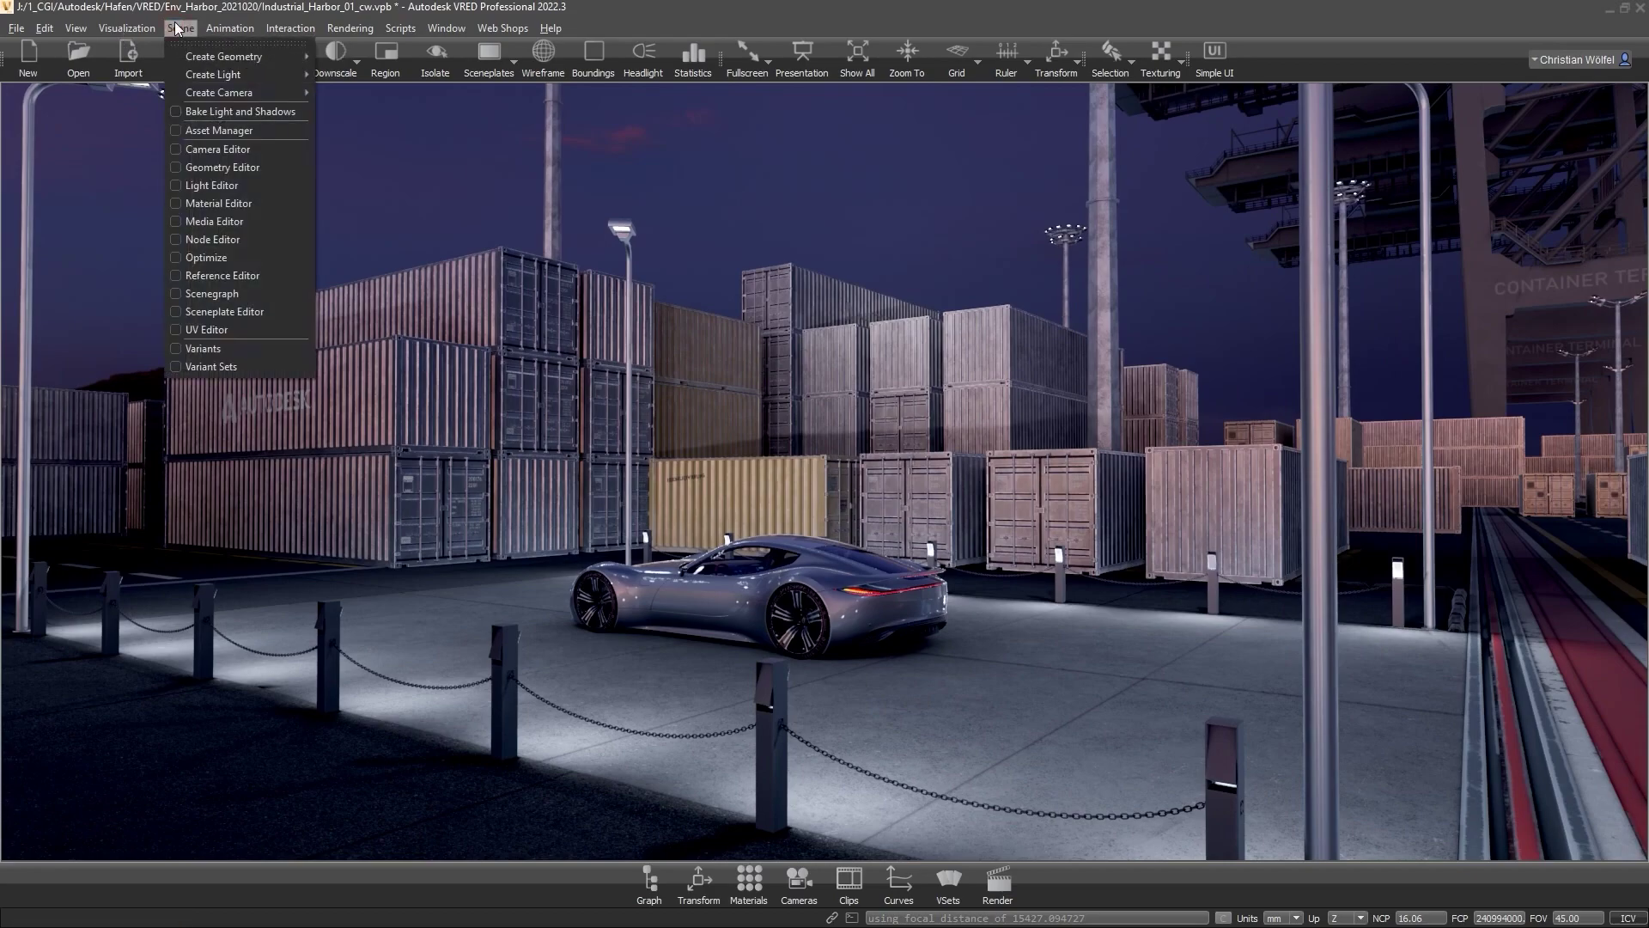
click(222, 329)
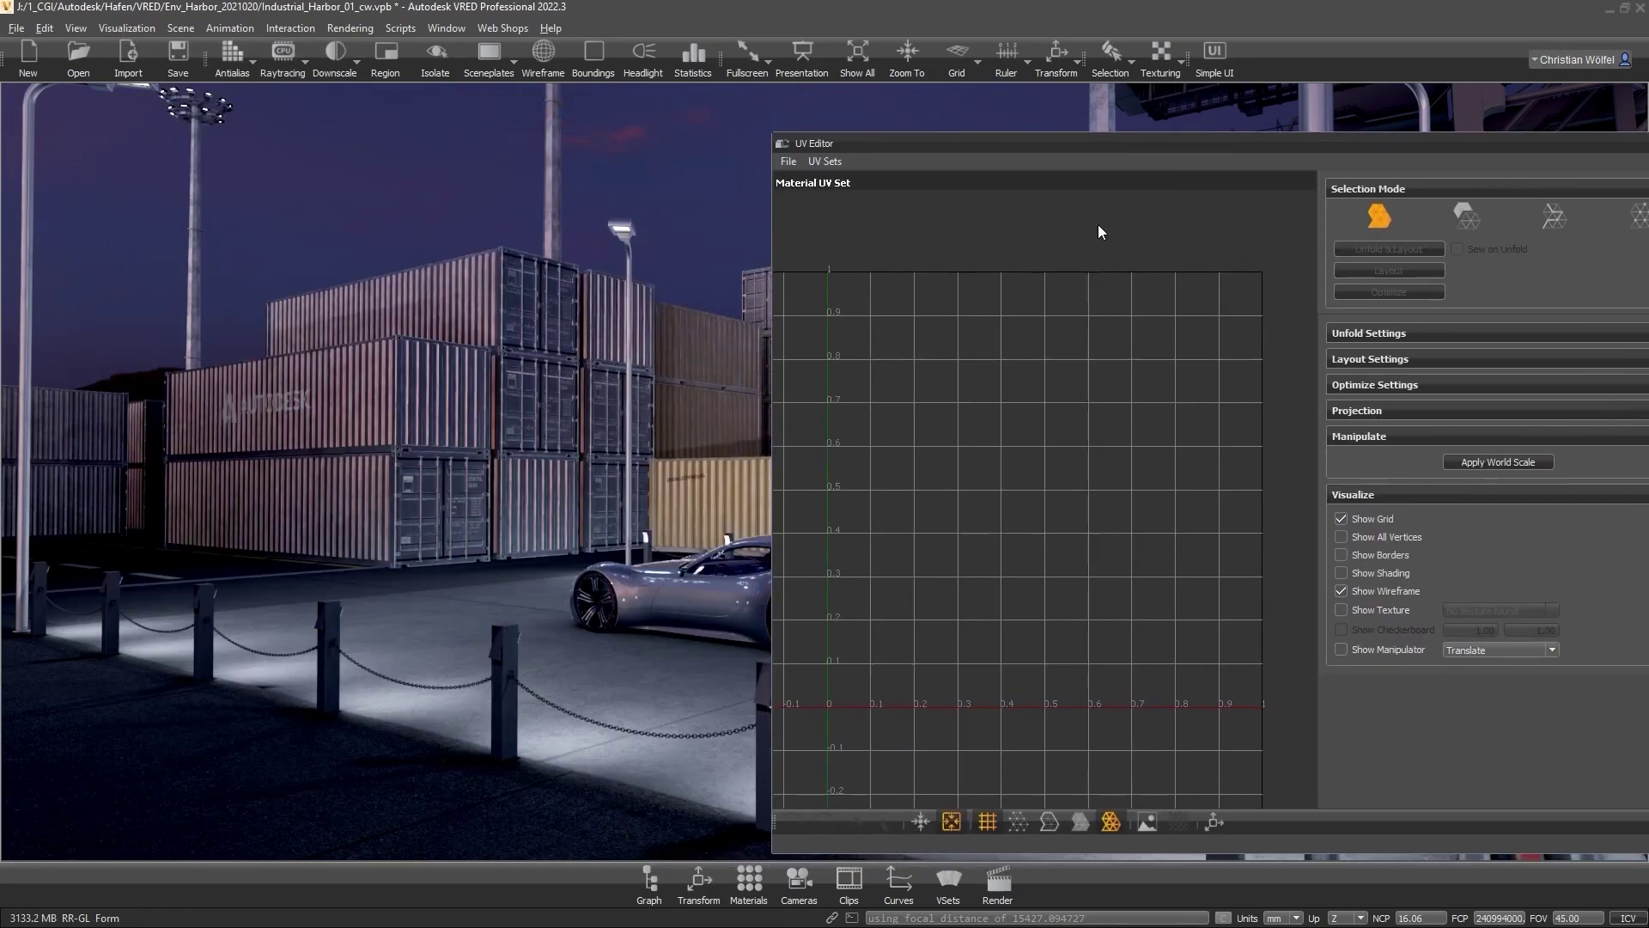
shift+click(726, 490)
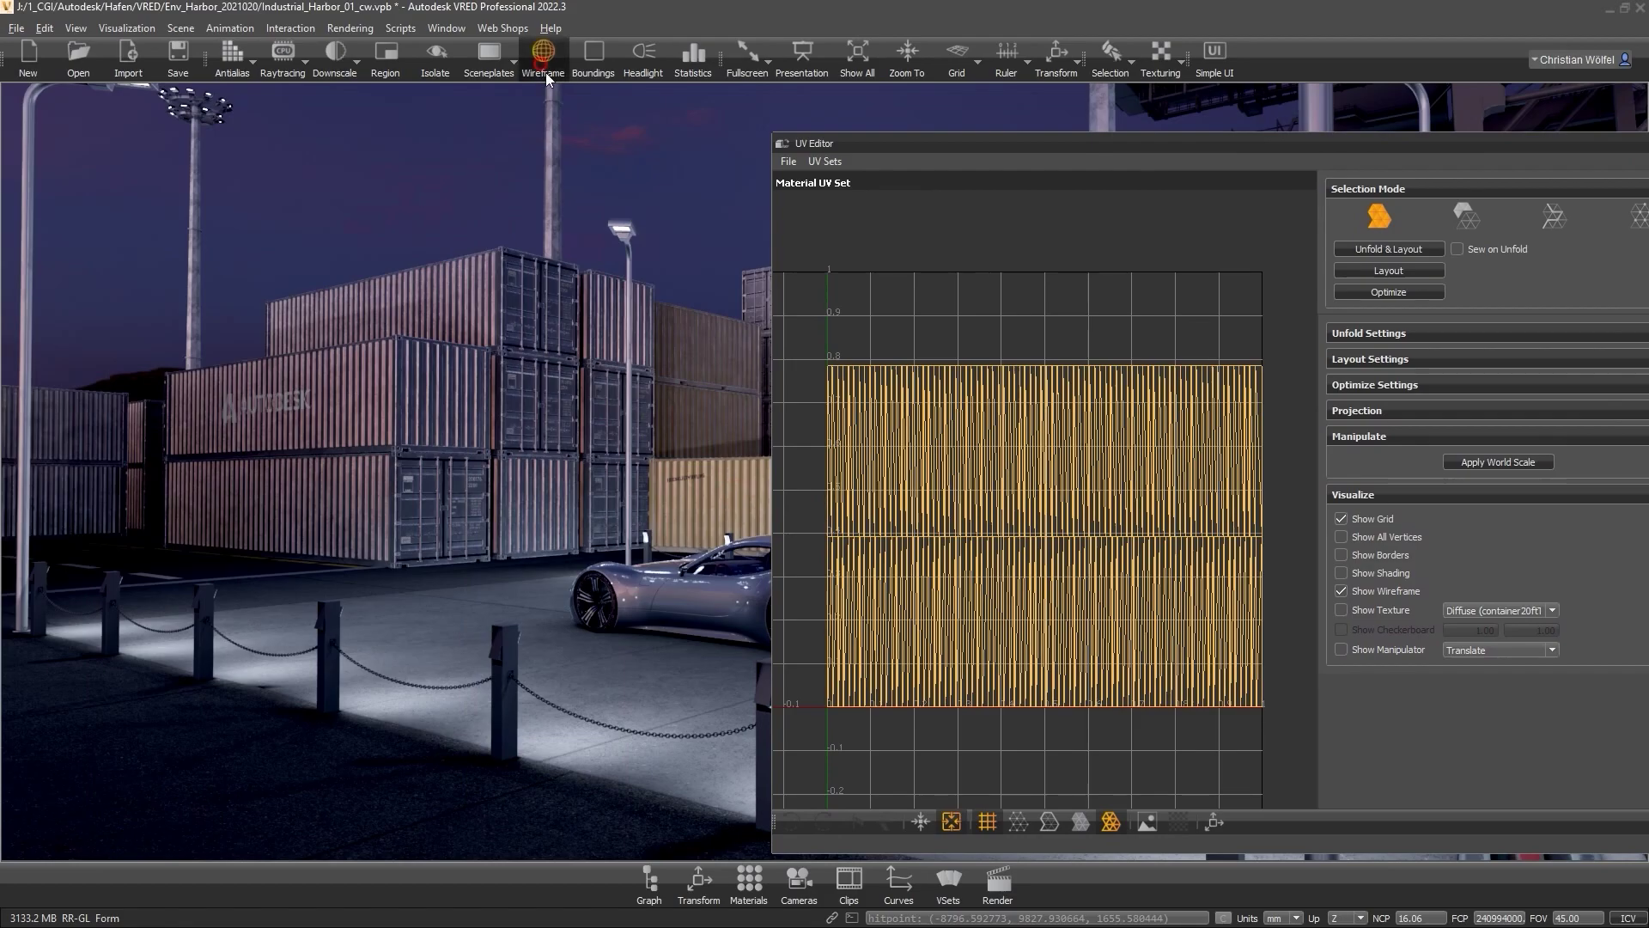
- Examine the selected container up close with its wireframe and hide the wireframe again
alt+right_drag(581, 414, 581, 519)
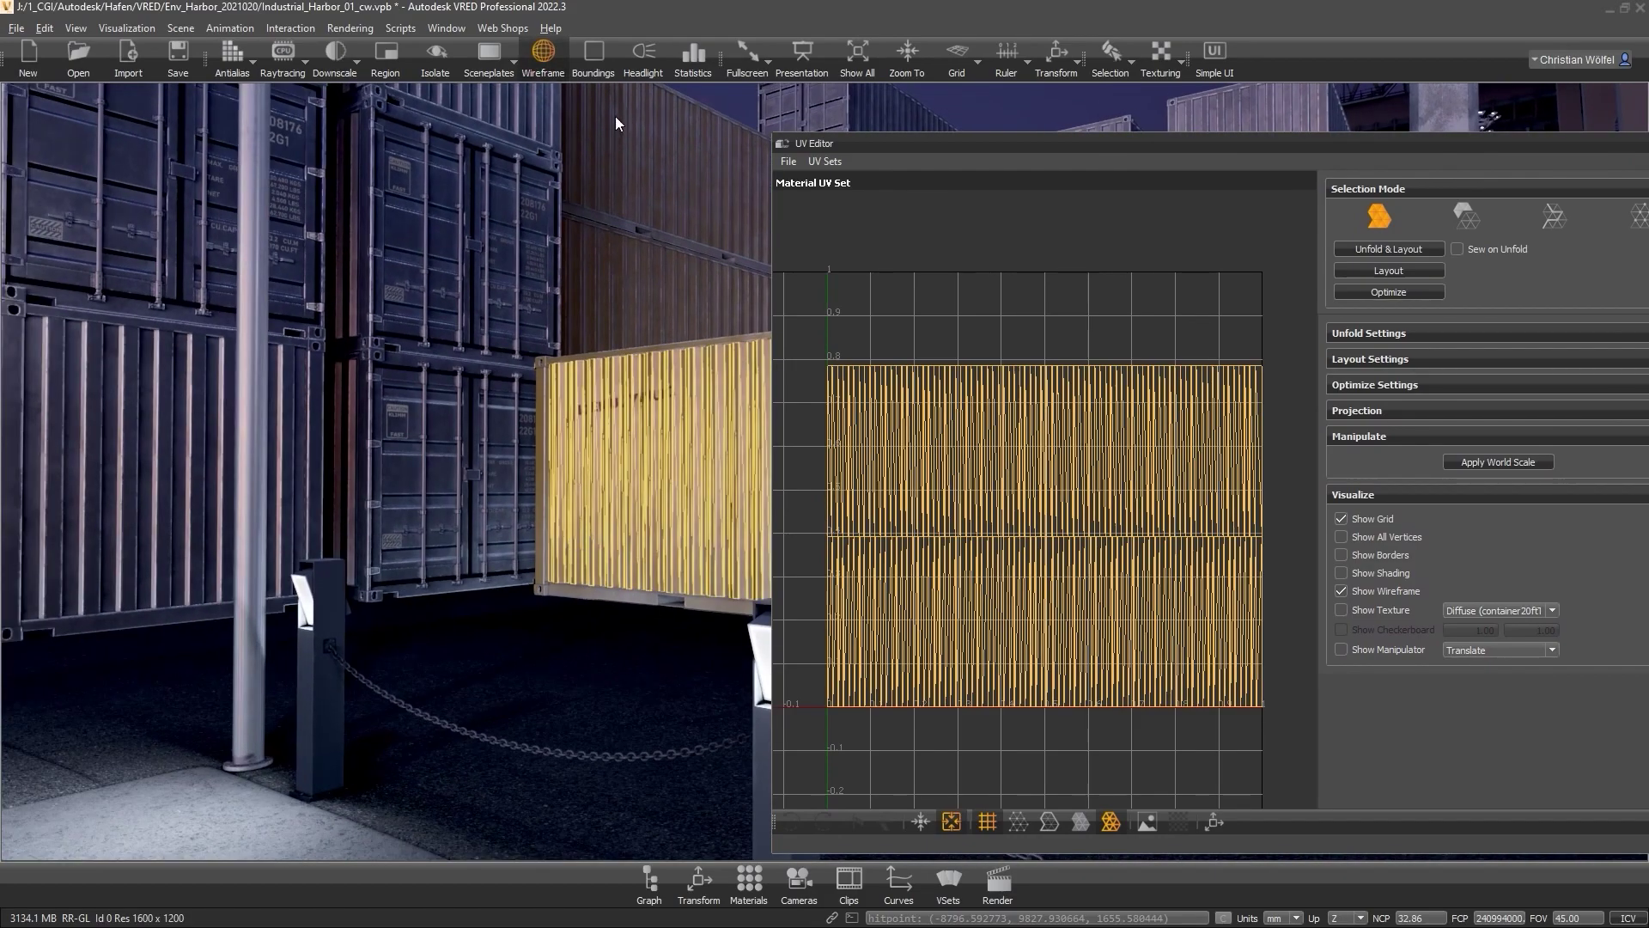
click(552, 64)
alt+drag(570, 451, 668, 441)
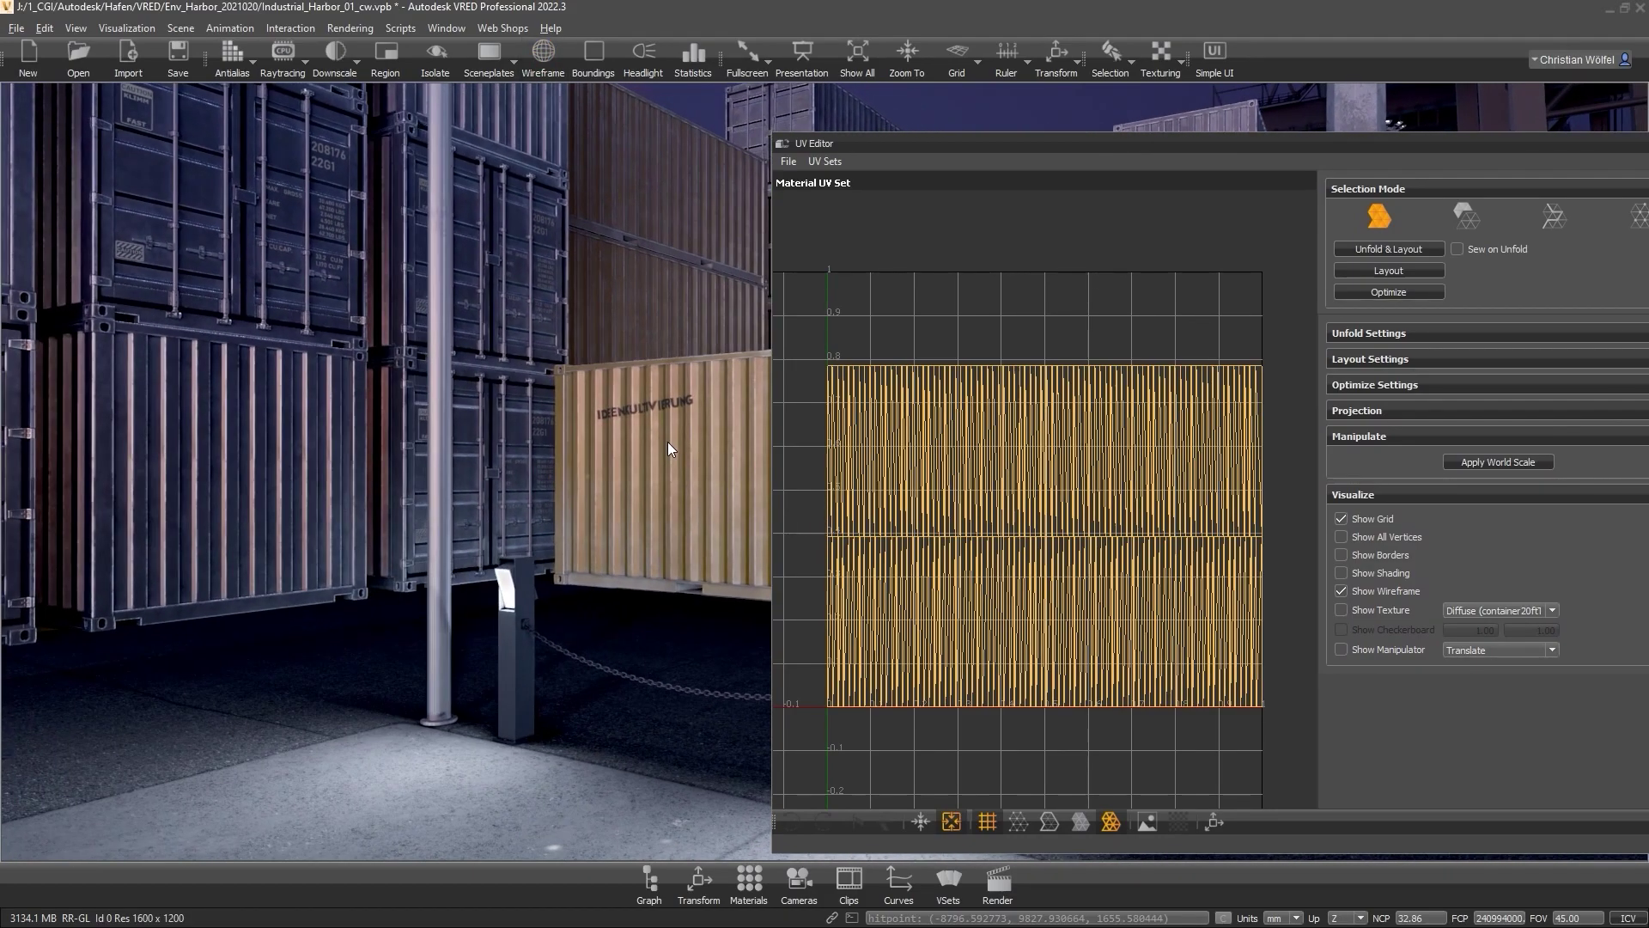
alt+right_drag(668, 442, 613, 523)
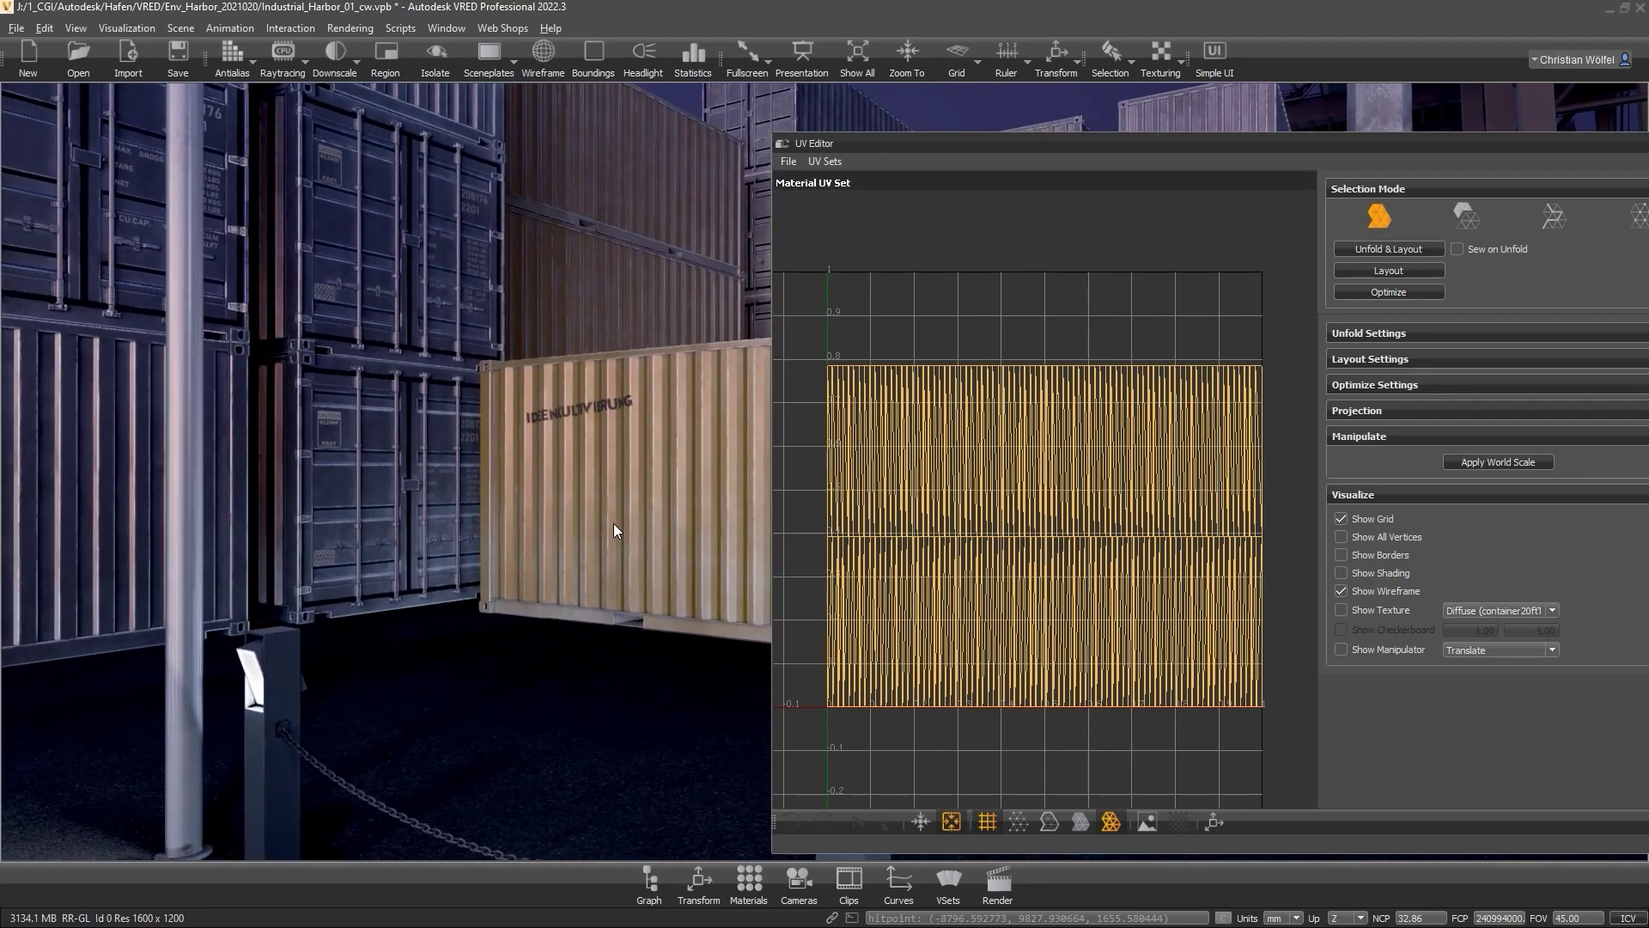
- Review the UV set options, compare the container's UV layout with the textured containers in the scene, and close the UV Editor
click(829, 161)
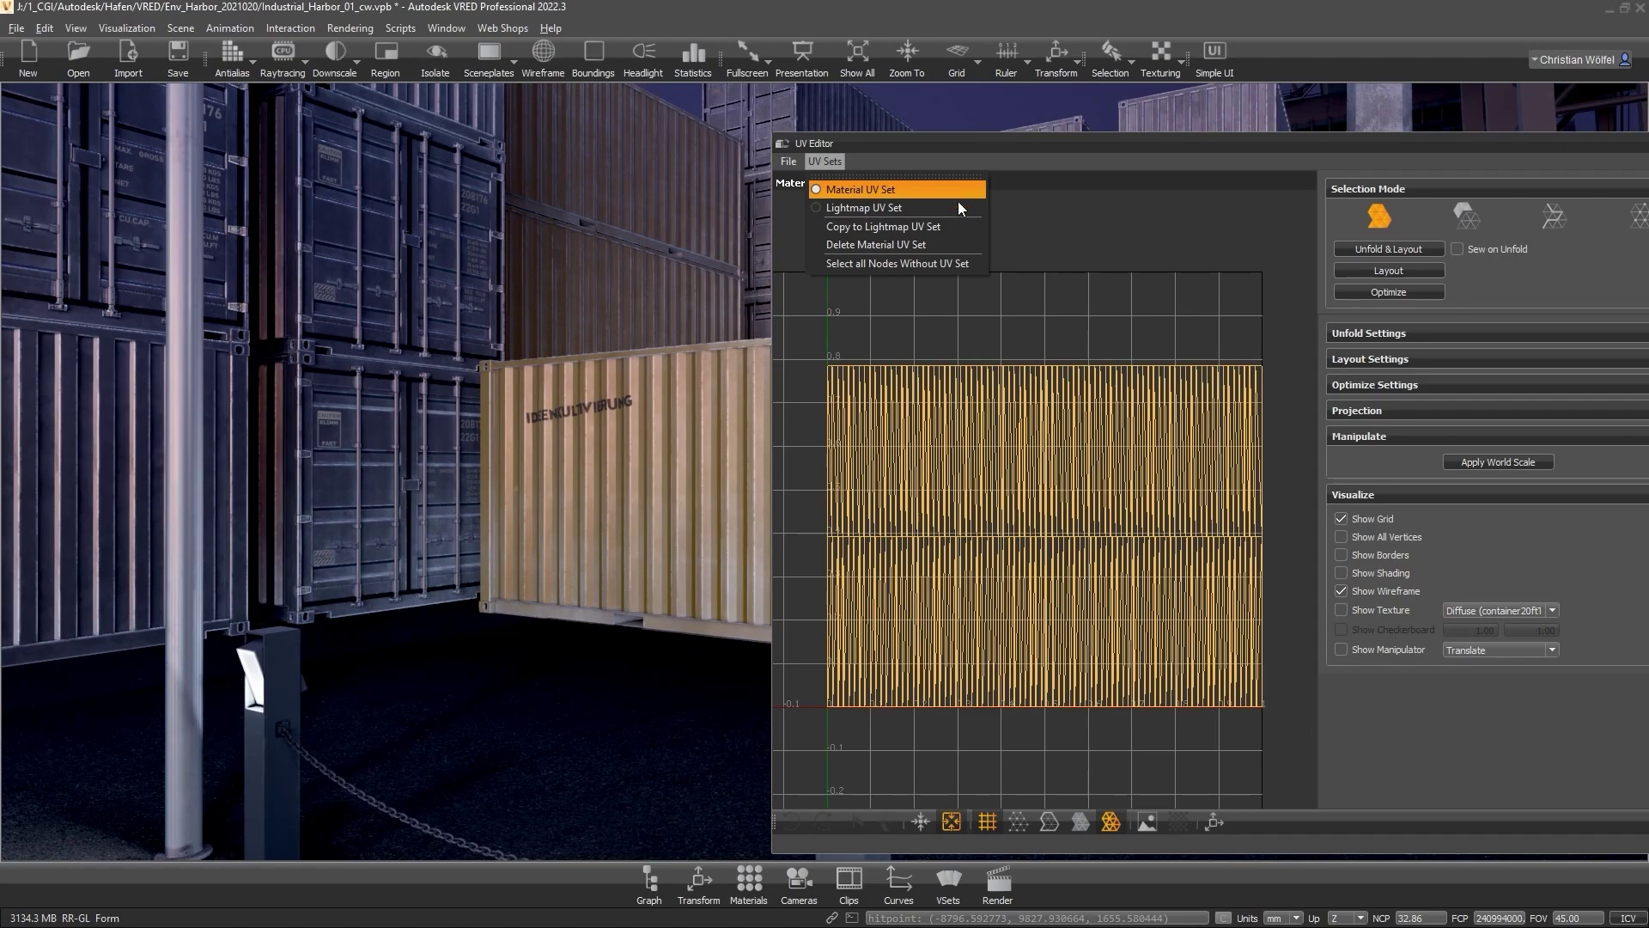
click(864, 168)
drag(889, 144, 575, 110)
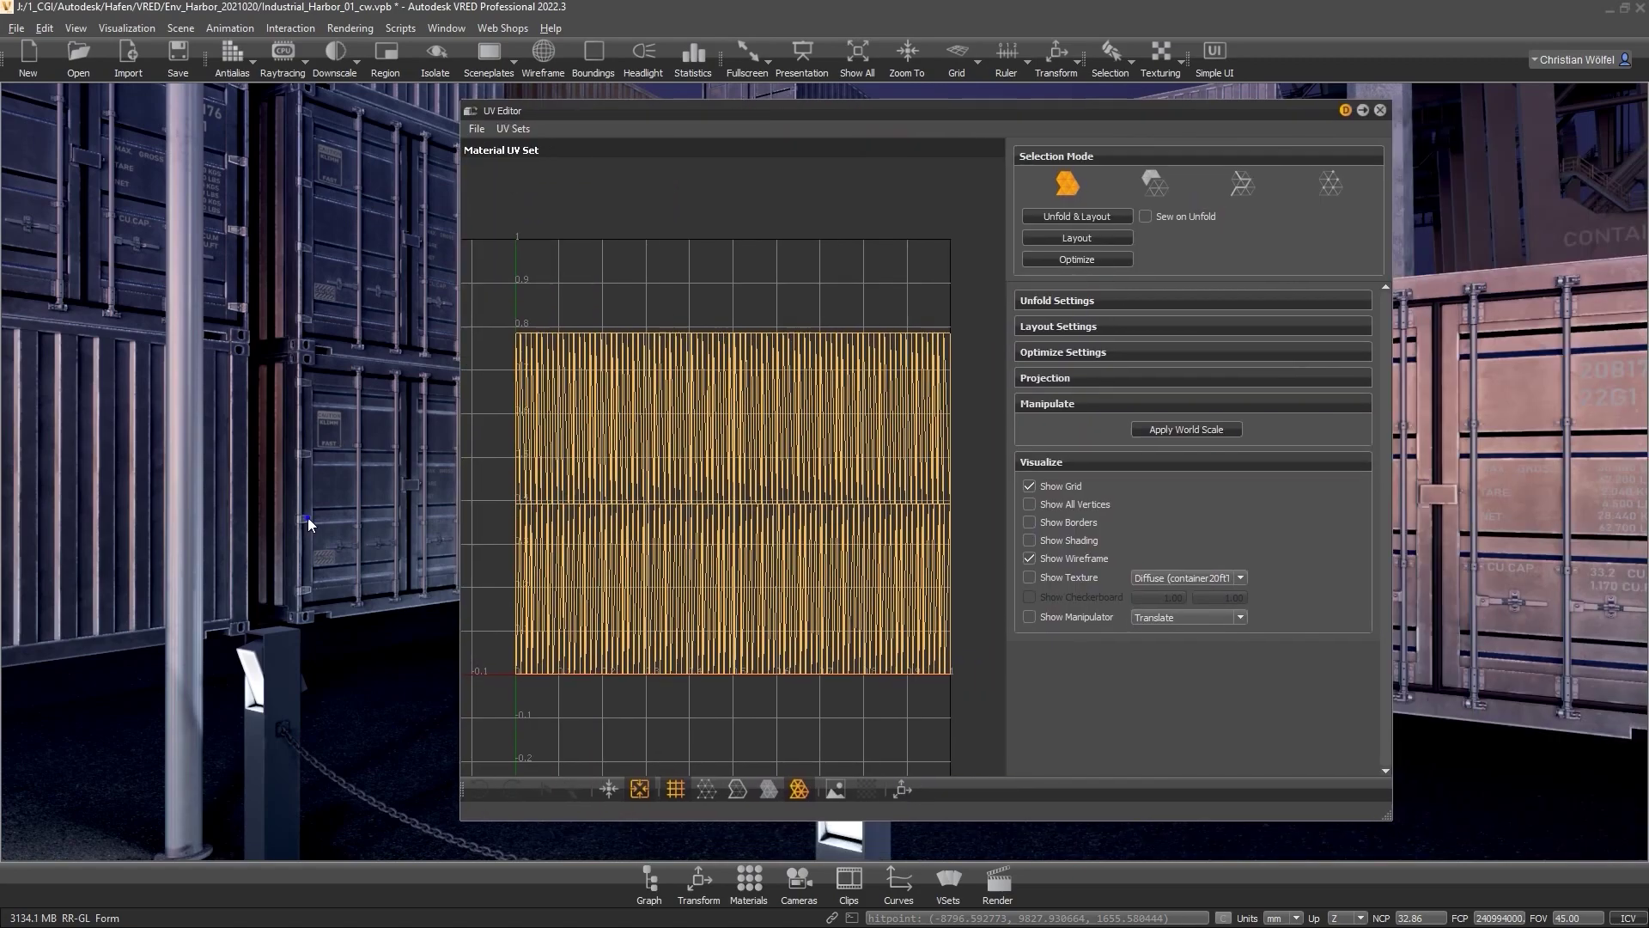
drag(307, 517, 332, 419)
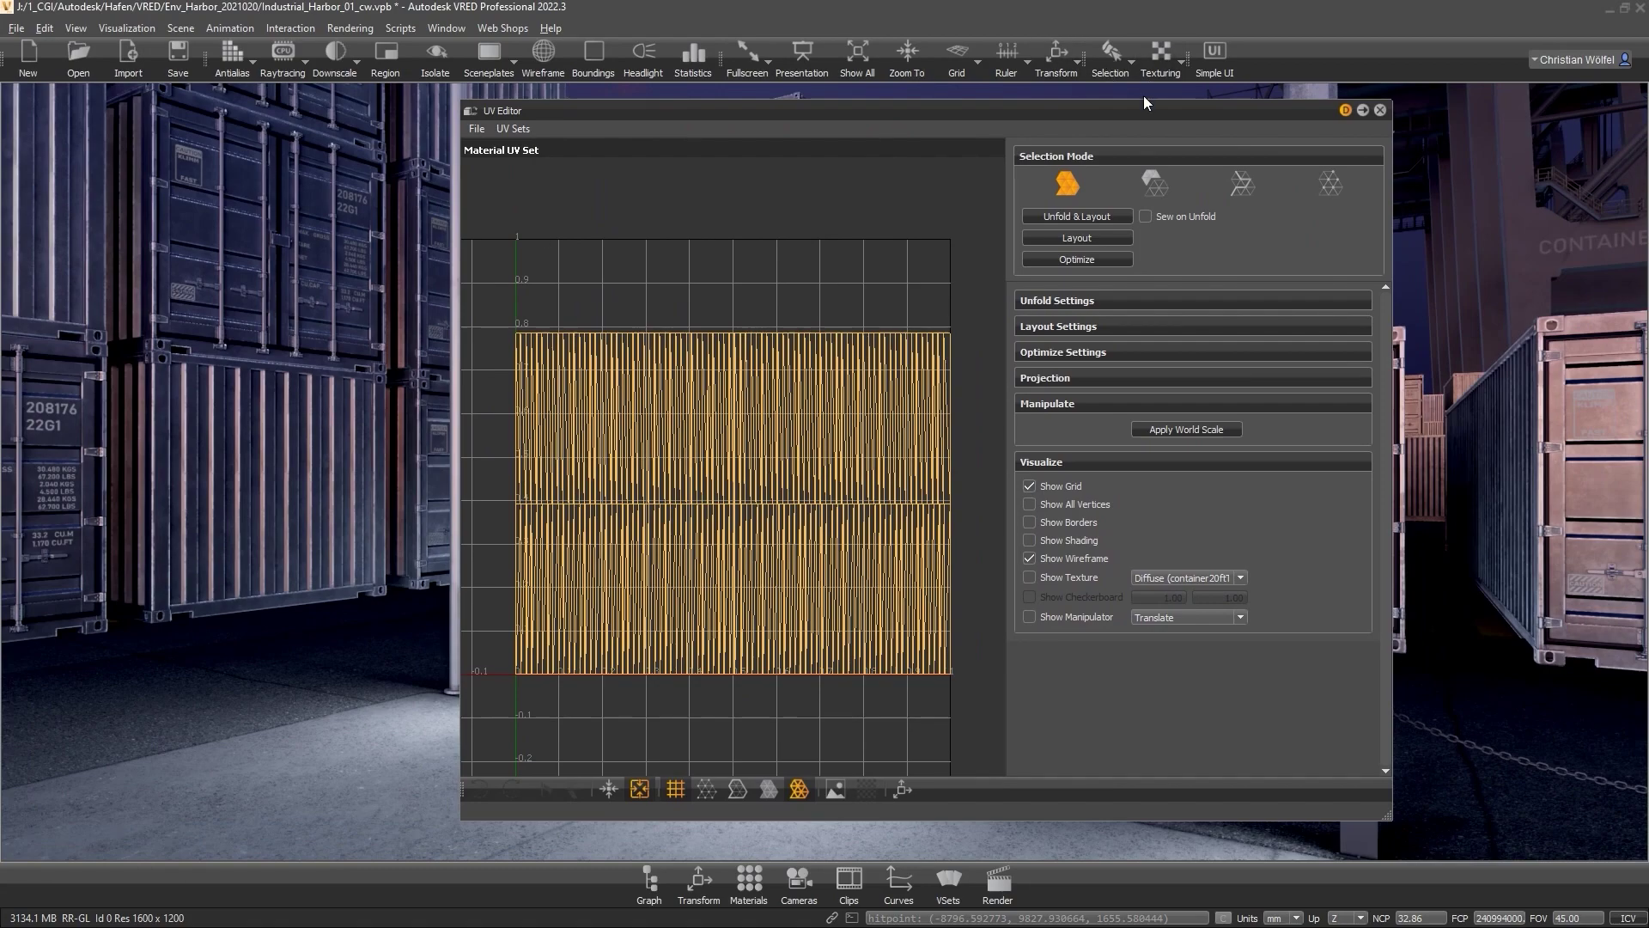
drag(1142, 102, 798, 123)
drag(1031, 310, 1218, 502)
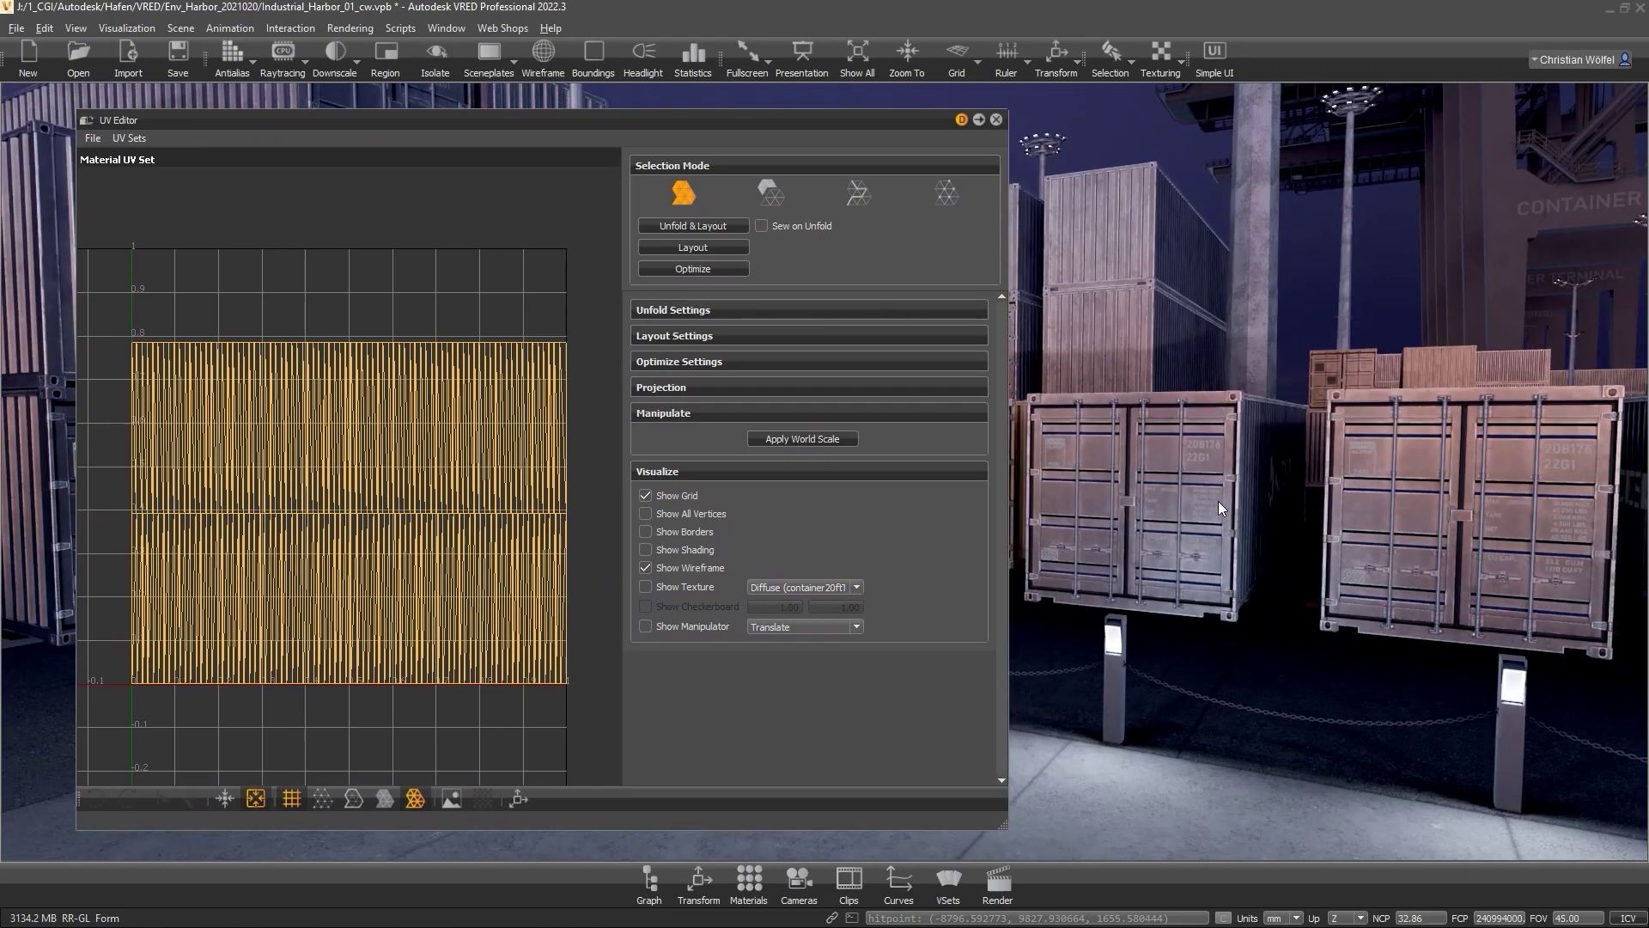
right_drag(1218, 502, 852, 256)
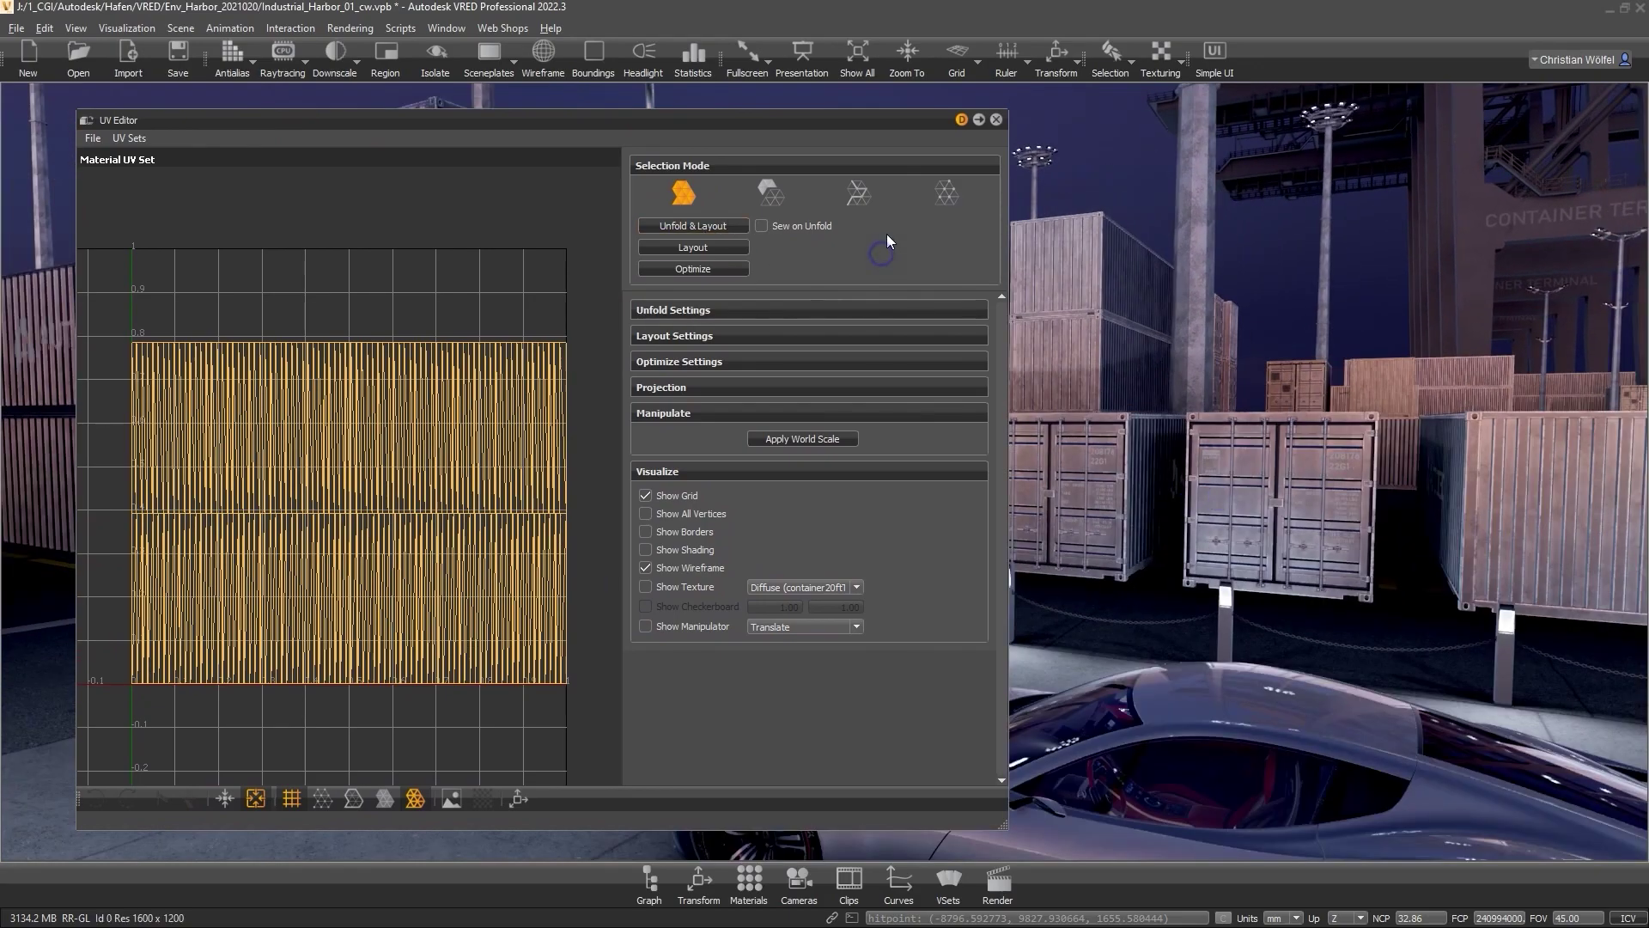
click(997, 120)
- Choose the Vertex bake type, preview the Light and Shadows option, and return direct illumination to Ambient Occlusion
right_drag(968, 588, 1006, 641)
drag(739, 595, 988, 563)
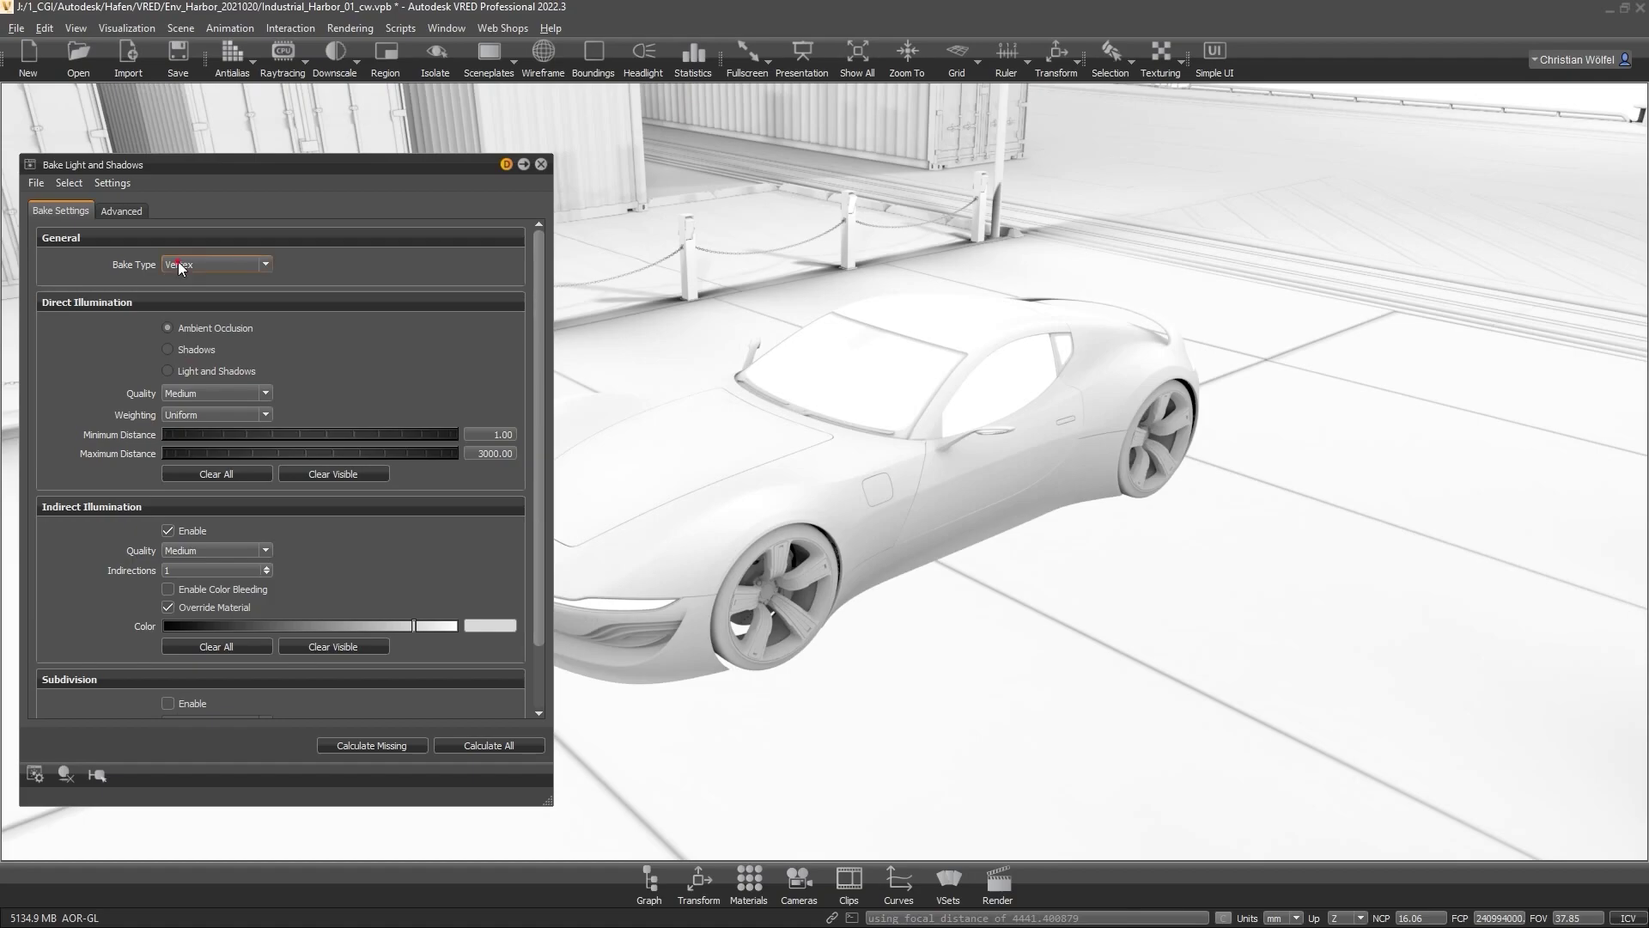
click(223, 275)
click(213, 370)
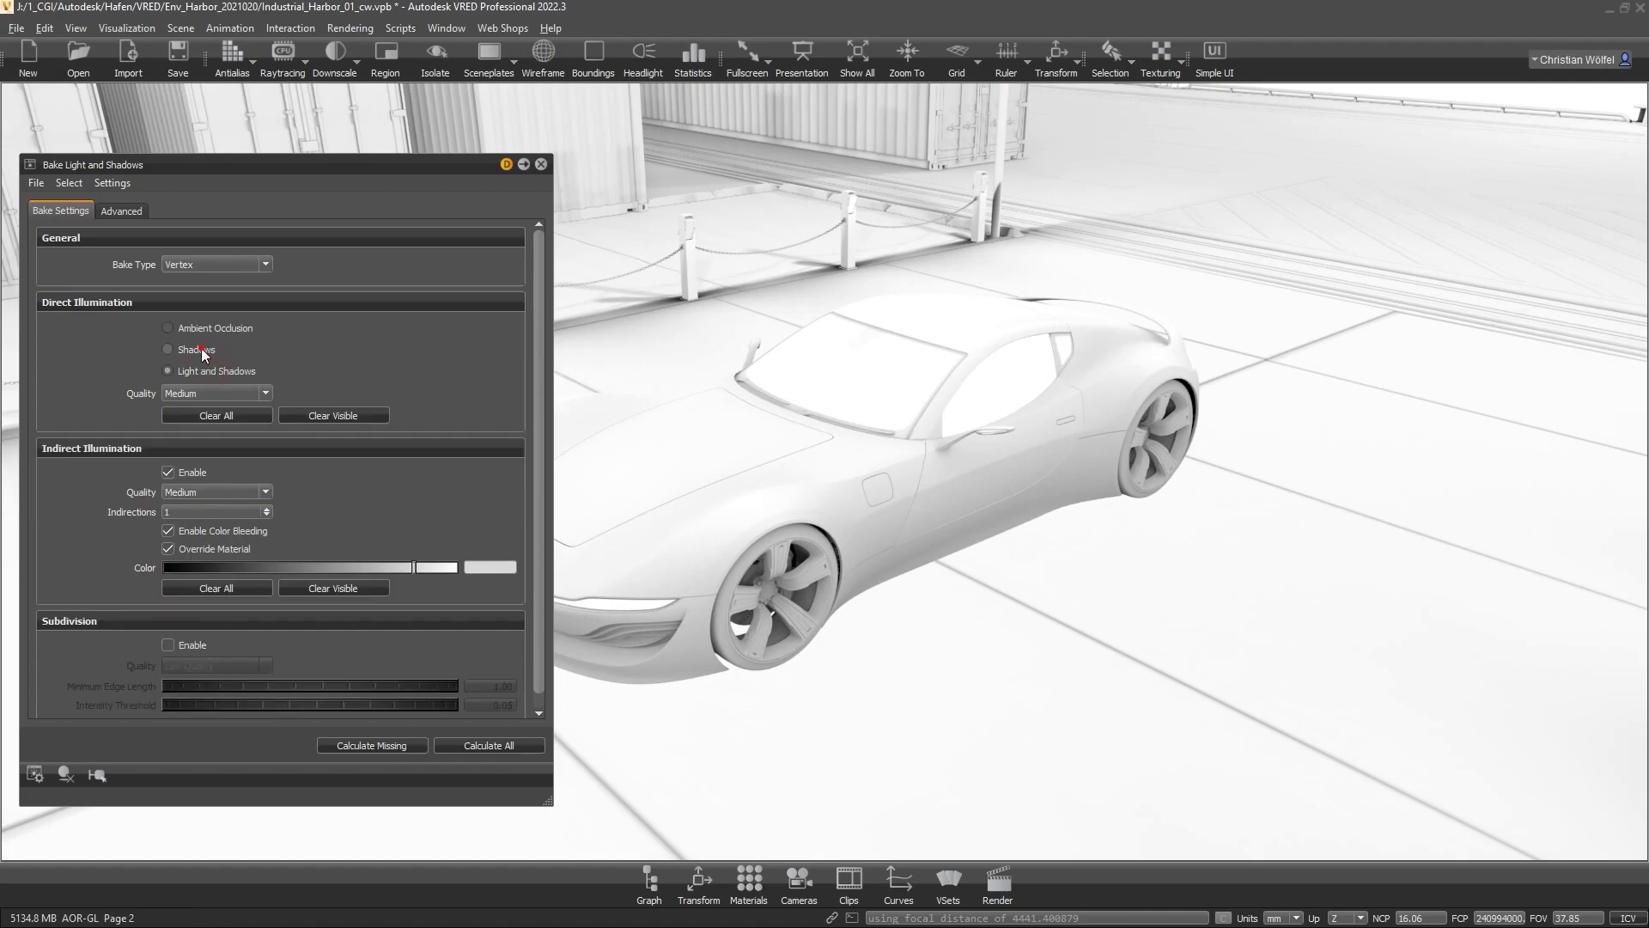
click(213, 329)
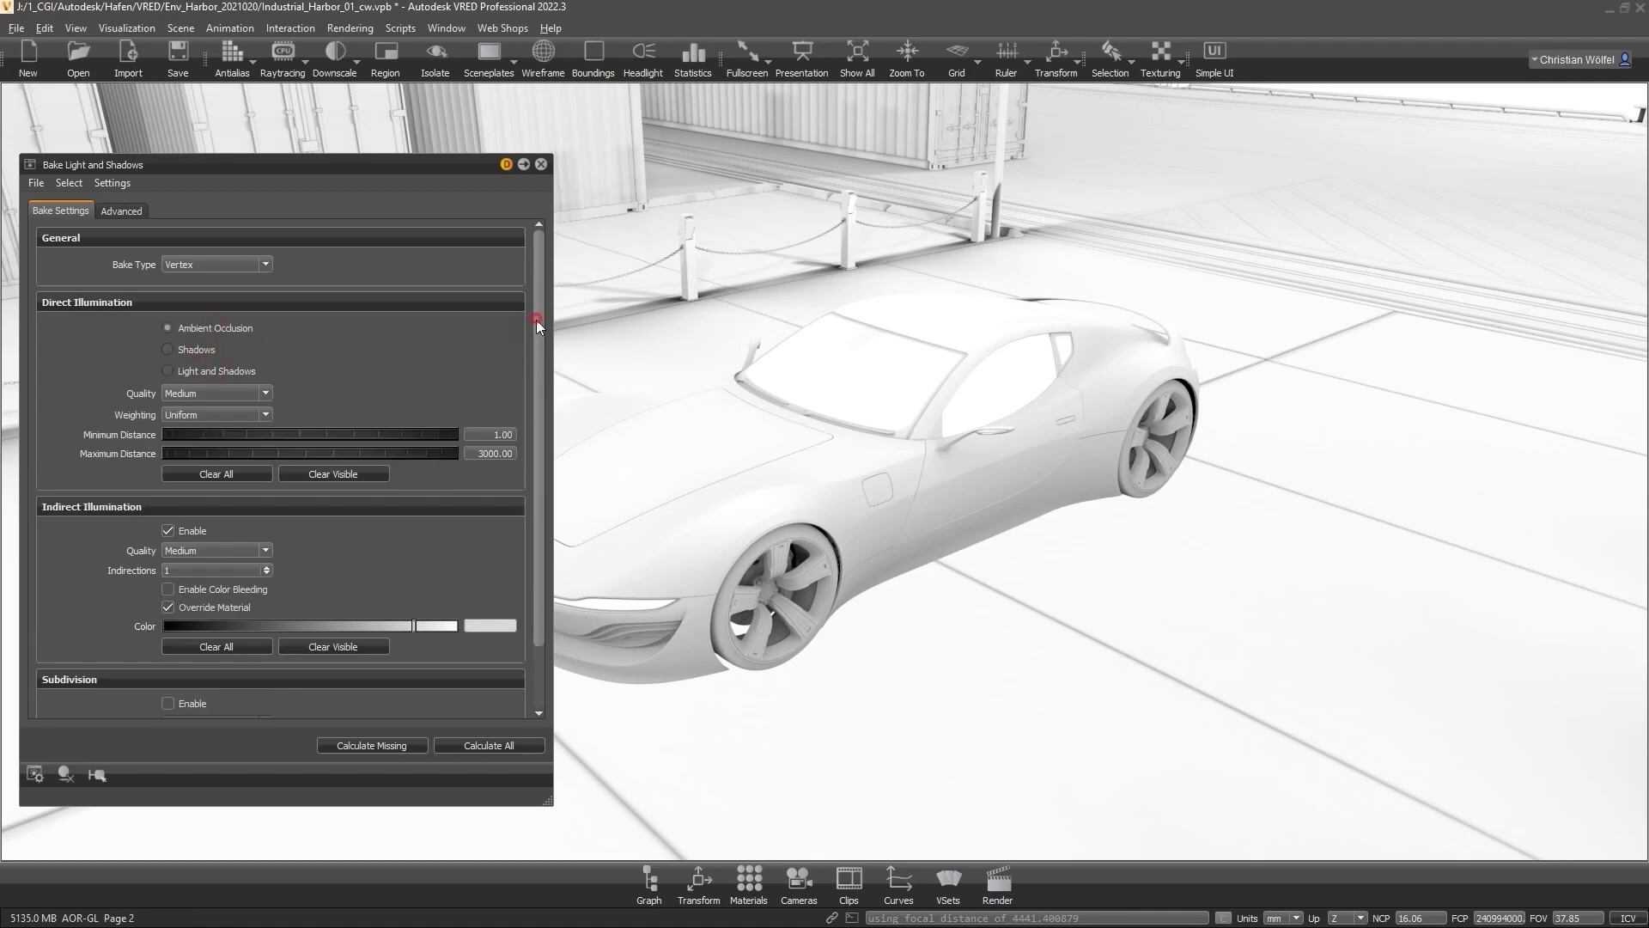
- Examine the direct illumination distances, indirect illumination and subdivision settings alongside the car's ambient occlusion
drag(536, 319, 536, 384)
drag(808, 440, 928, 370)
drag(871, 580, 521, 419)
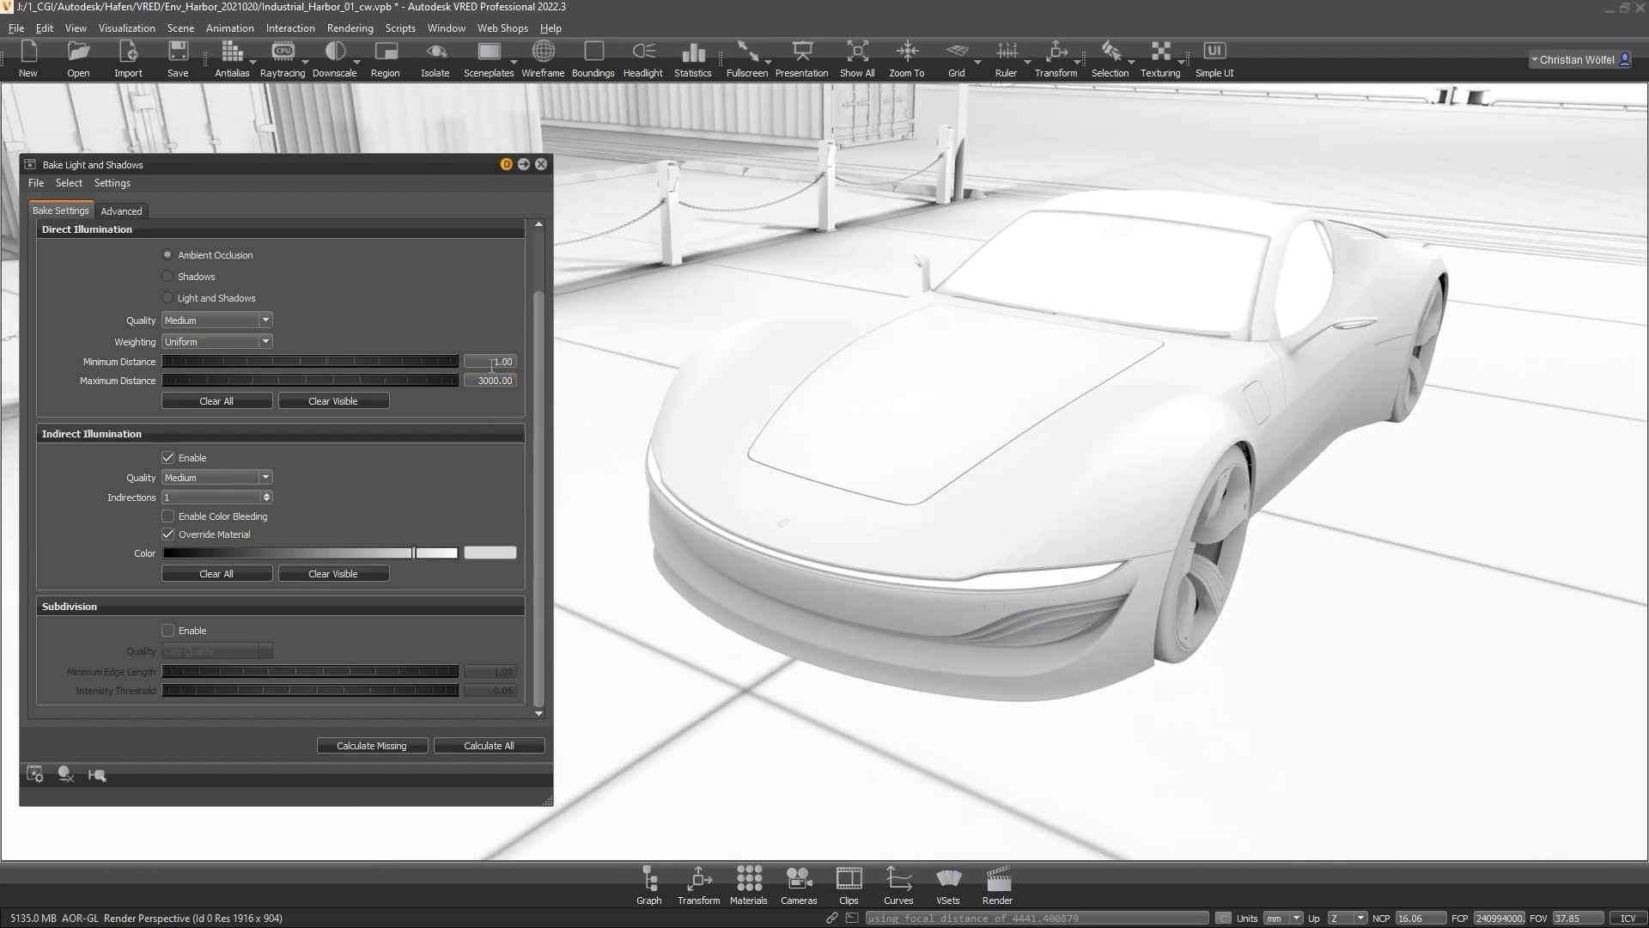
drag(966, 544, 842, 589)
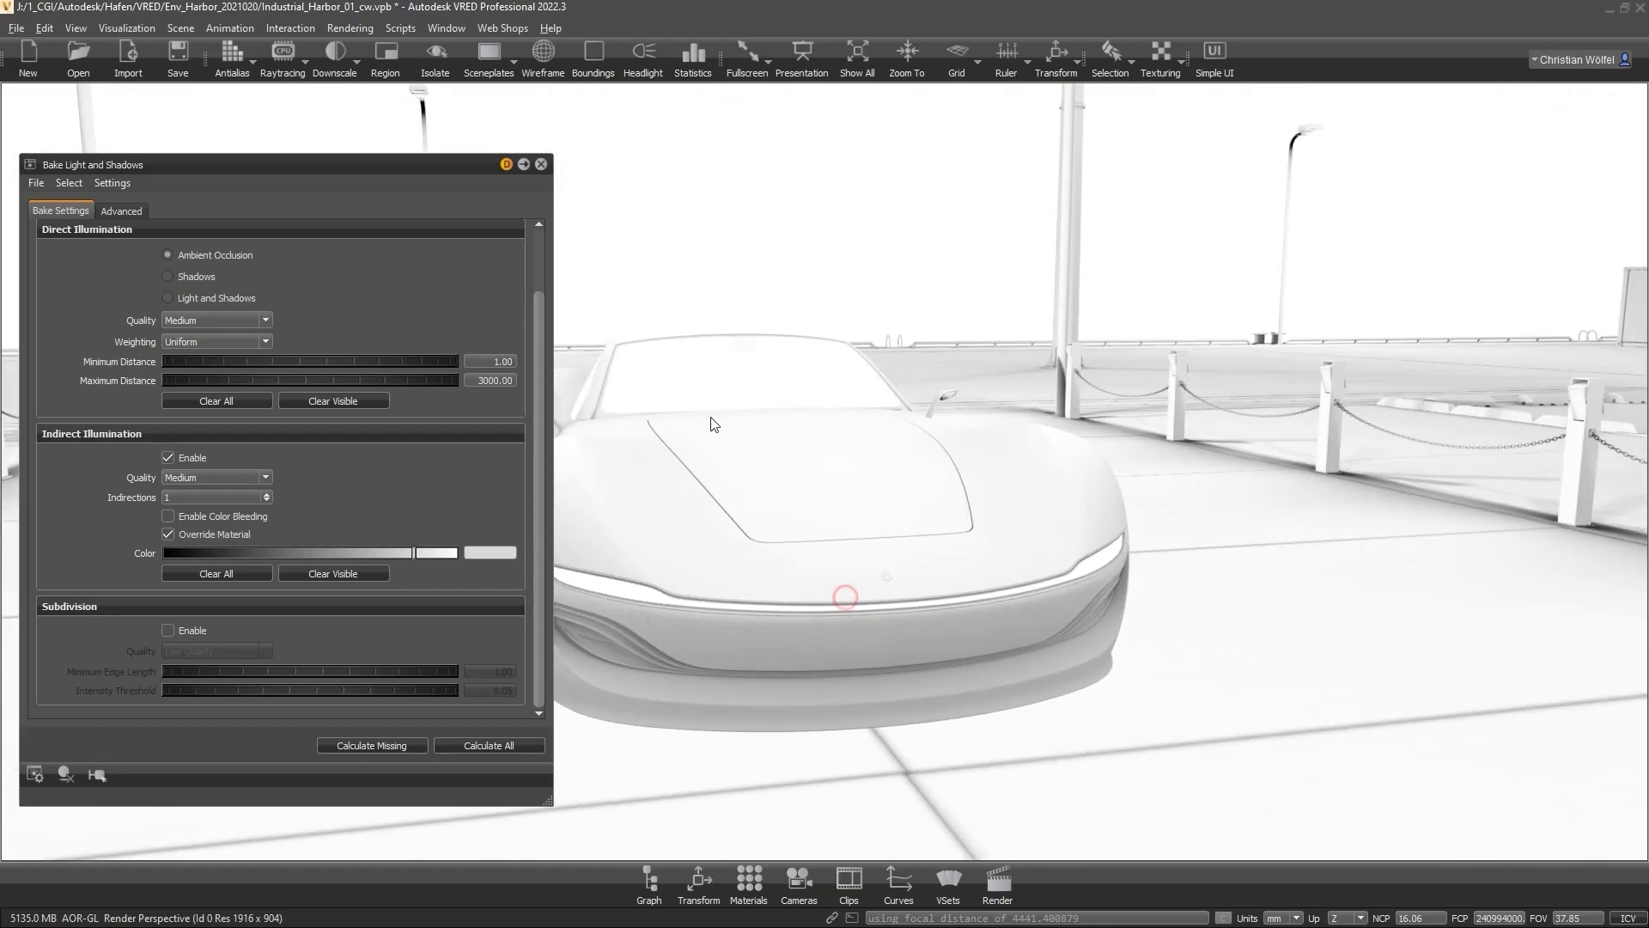
- Enable the wireframe display on the car's selected front fender surface
drag(687, 516, 1013, 409)
right_drag(1012, 403, 843, 571)
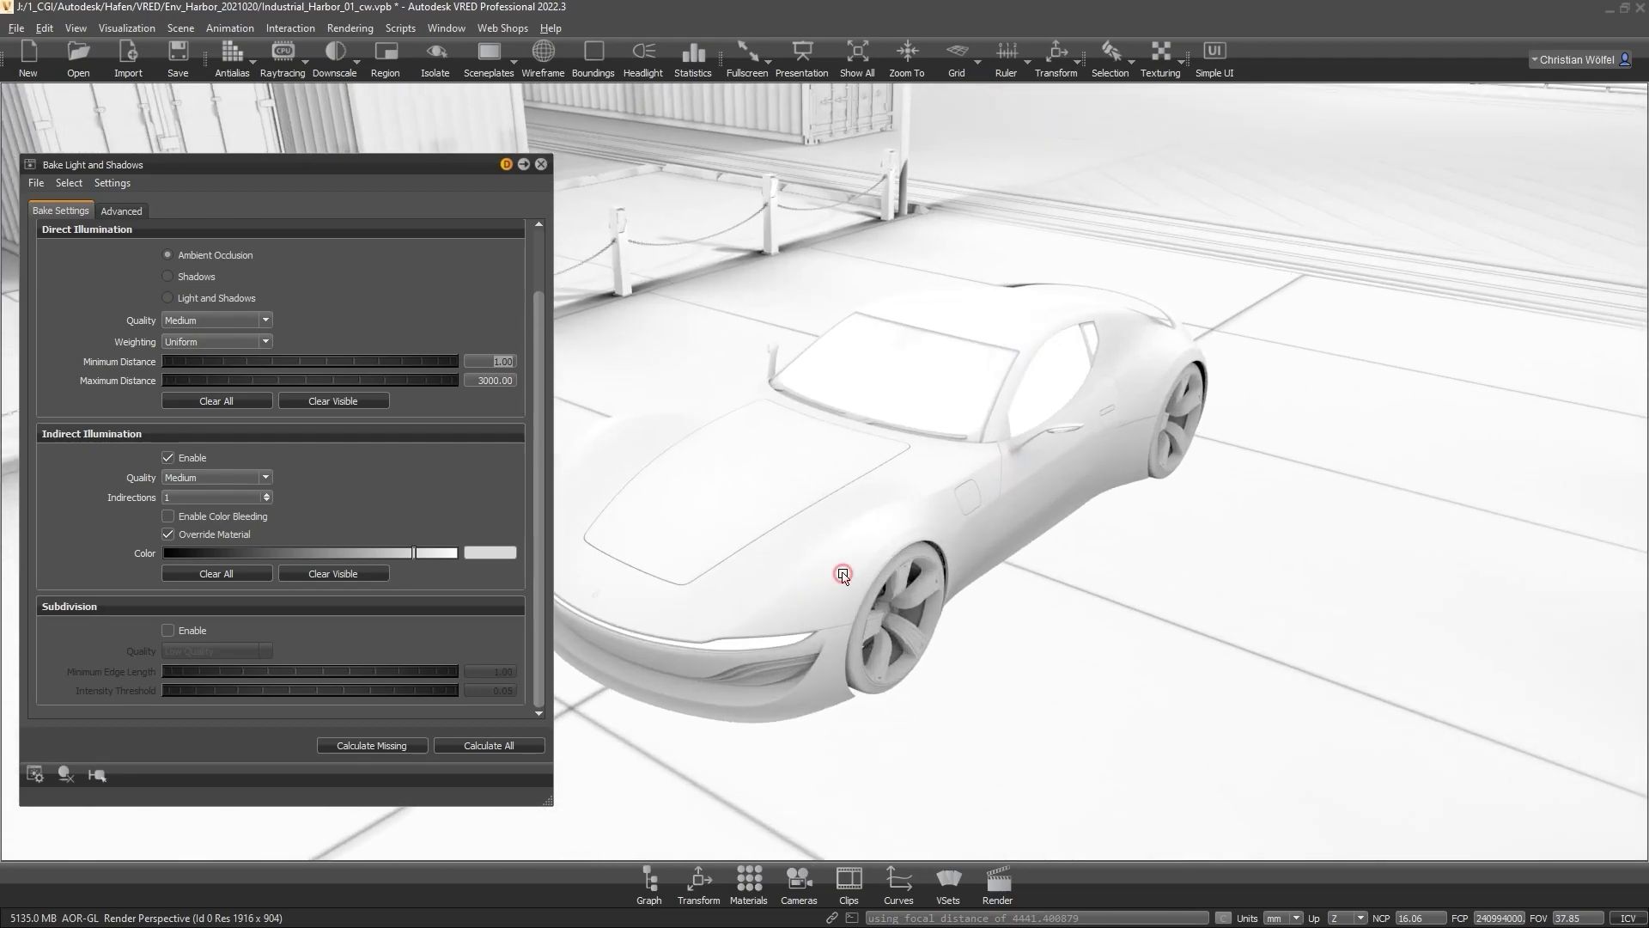
click(543, 53)
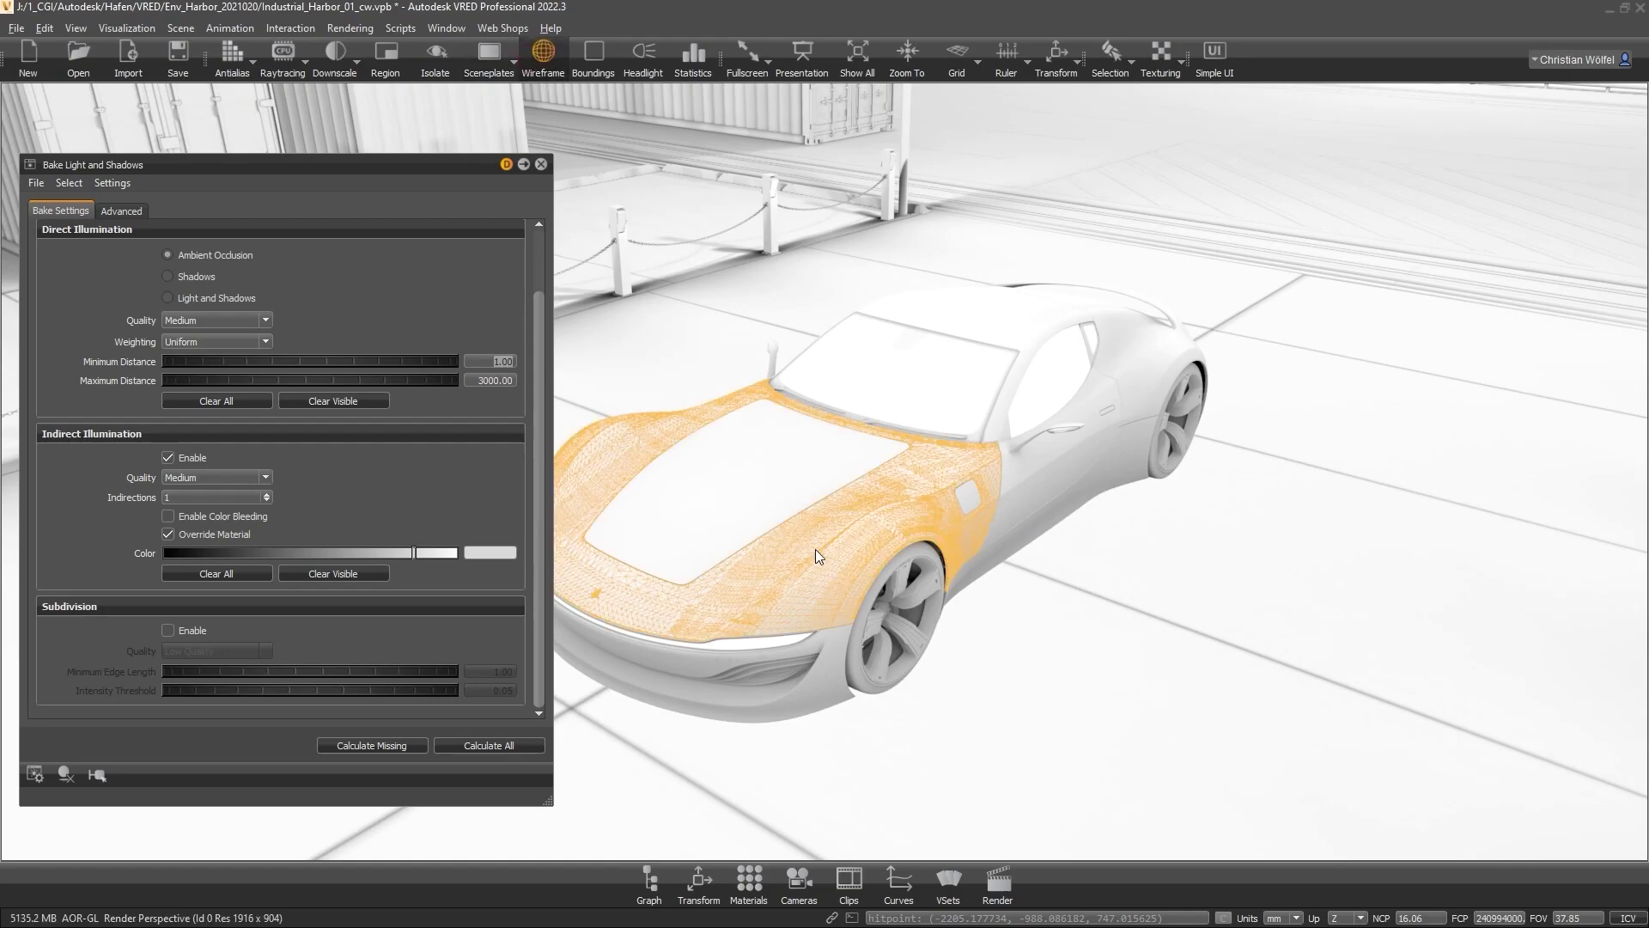
- Set direct illumination to Shadows and the bake type to Texture, and display the car's shadow plane in wireframe
click(113, 183)
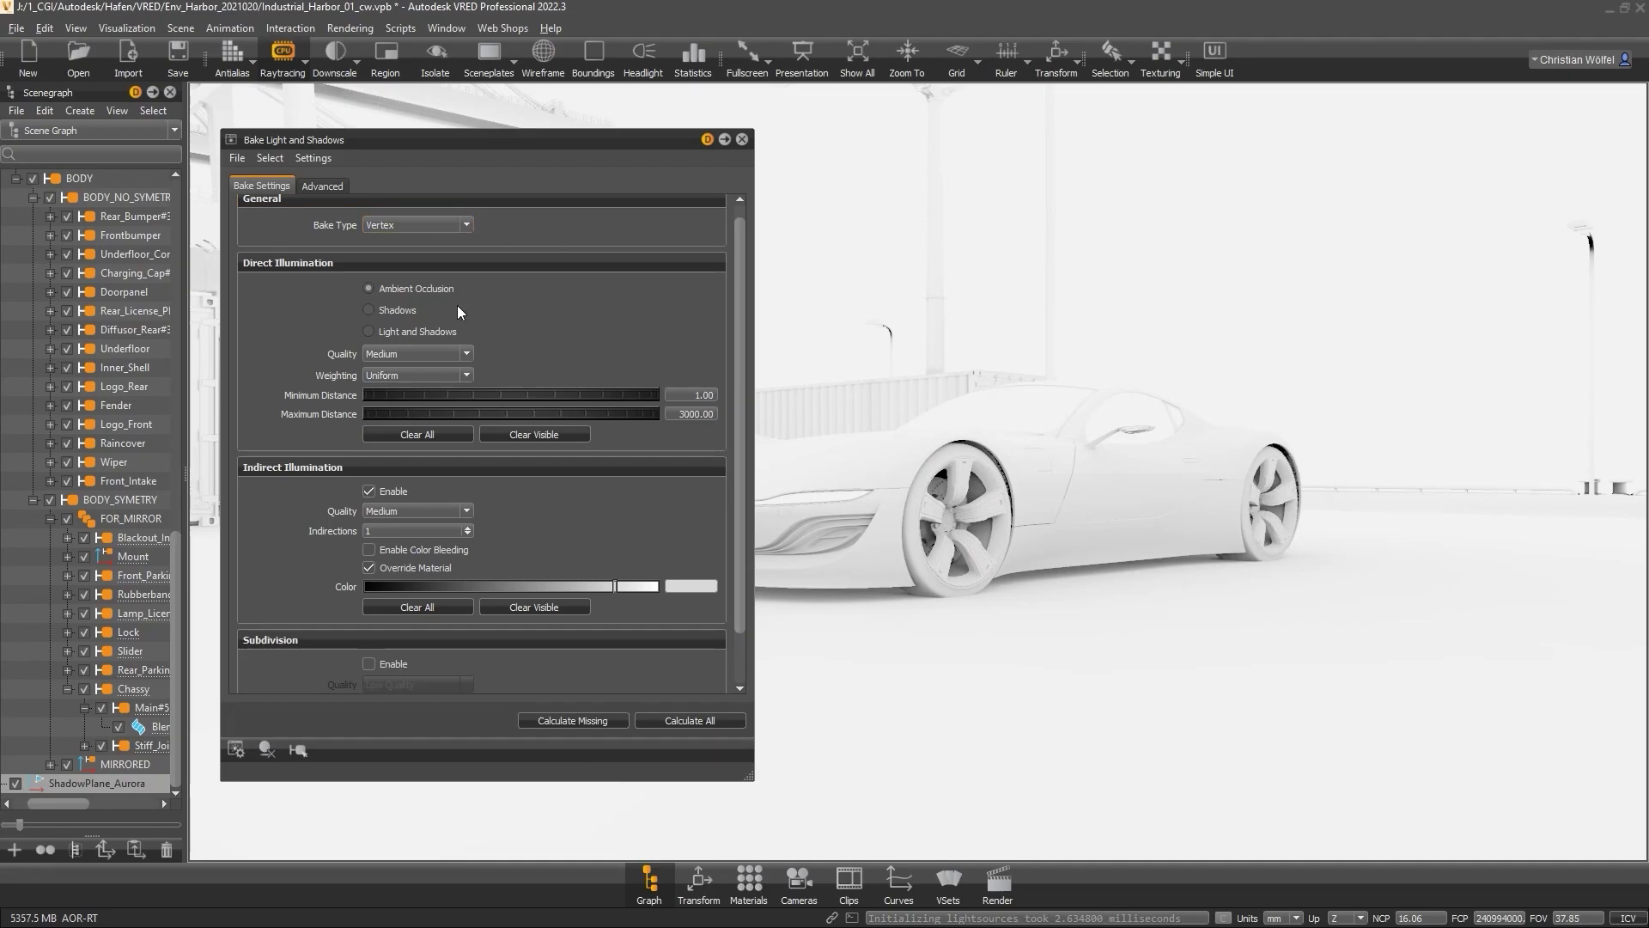
click(399, 311)
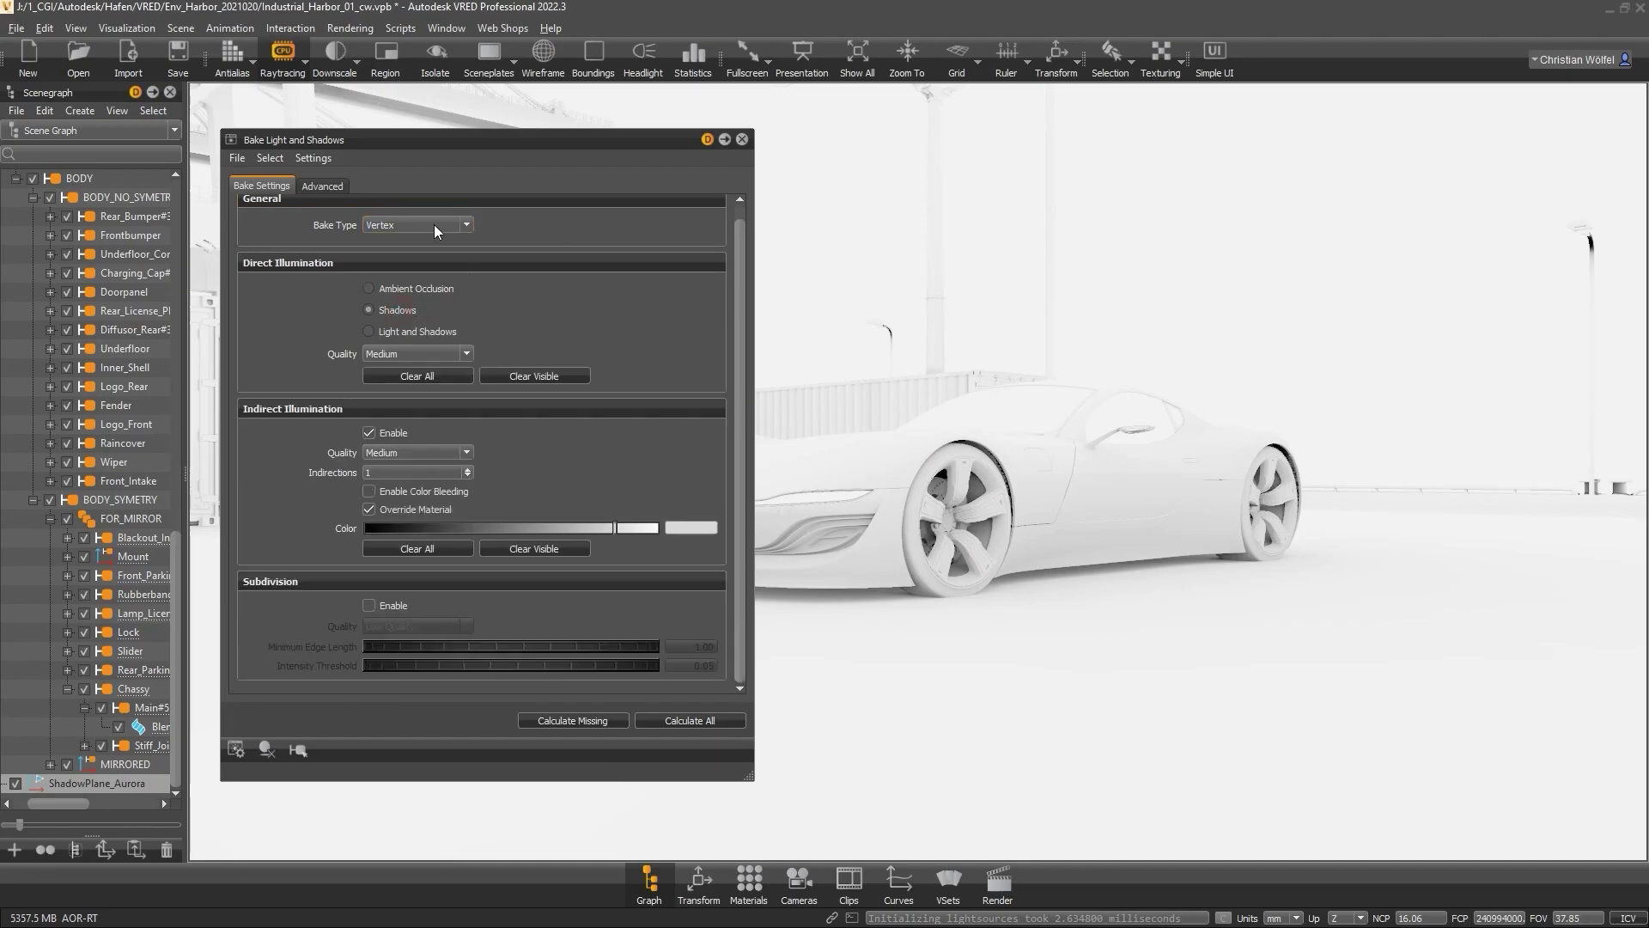
click(426, 225)
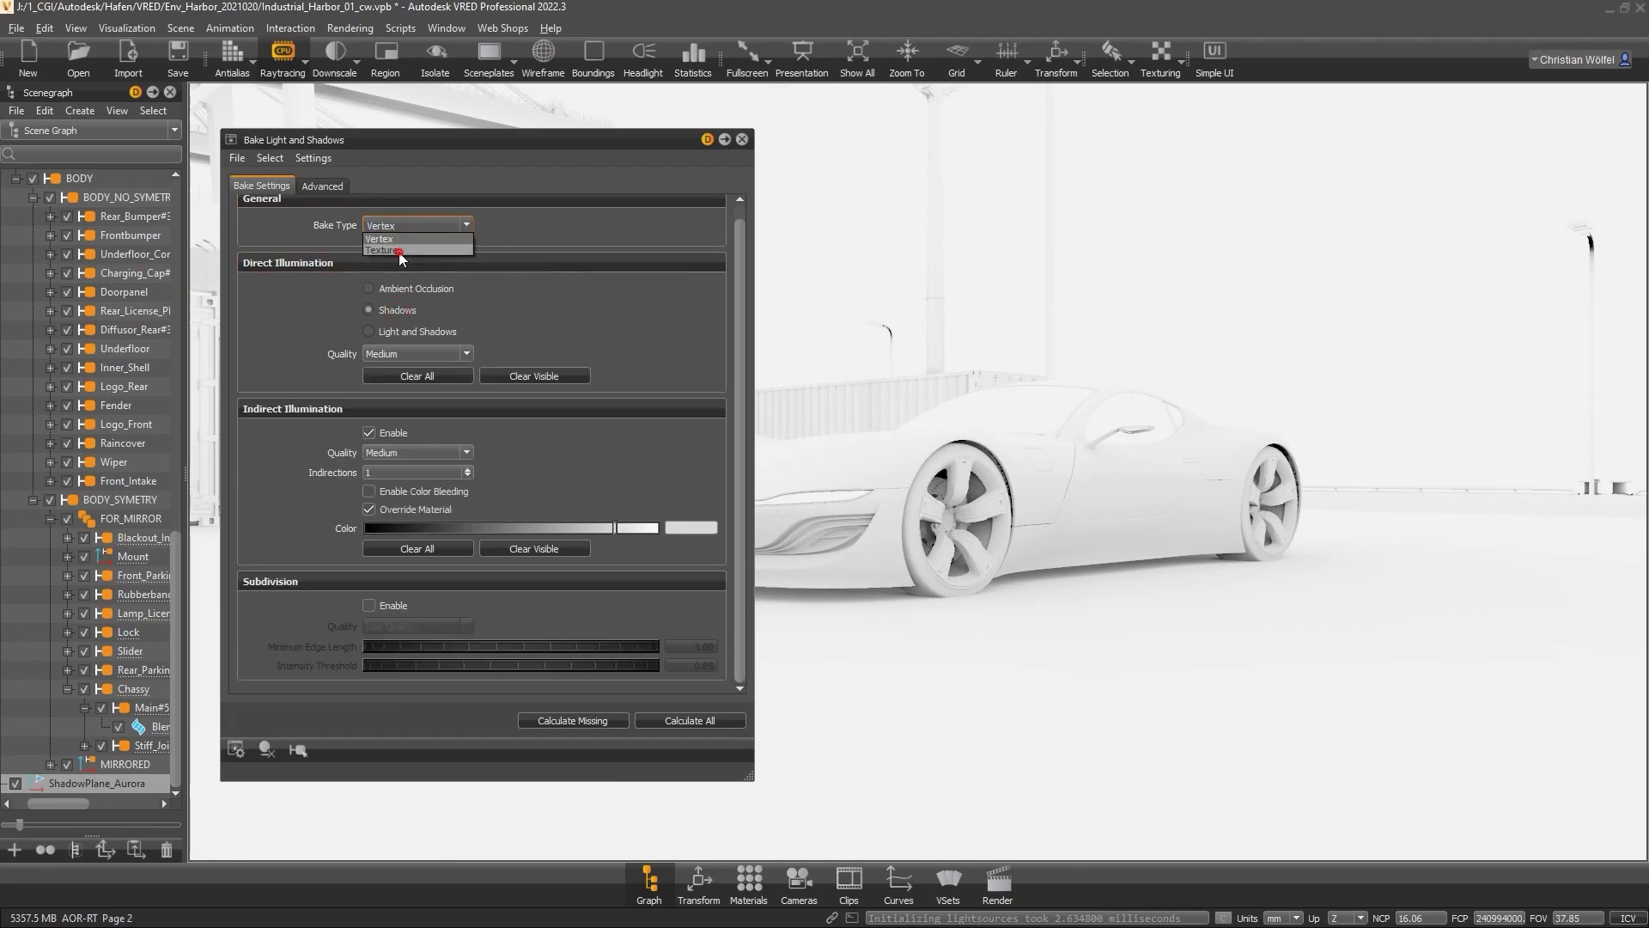
click(399, 244)
click(536, 60)
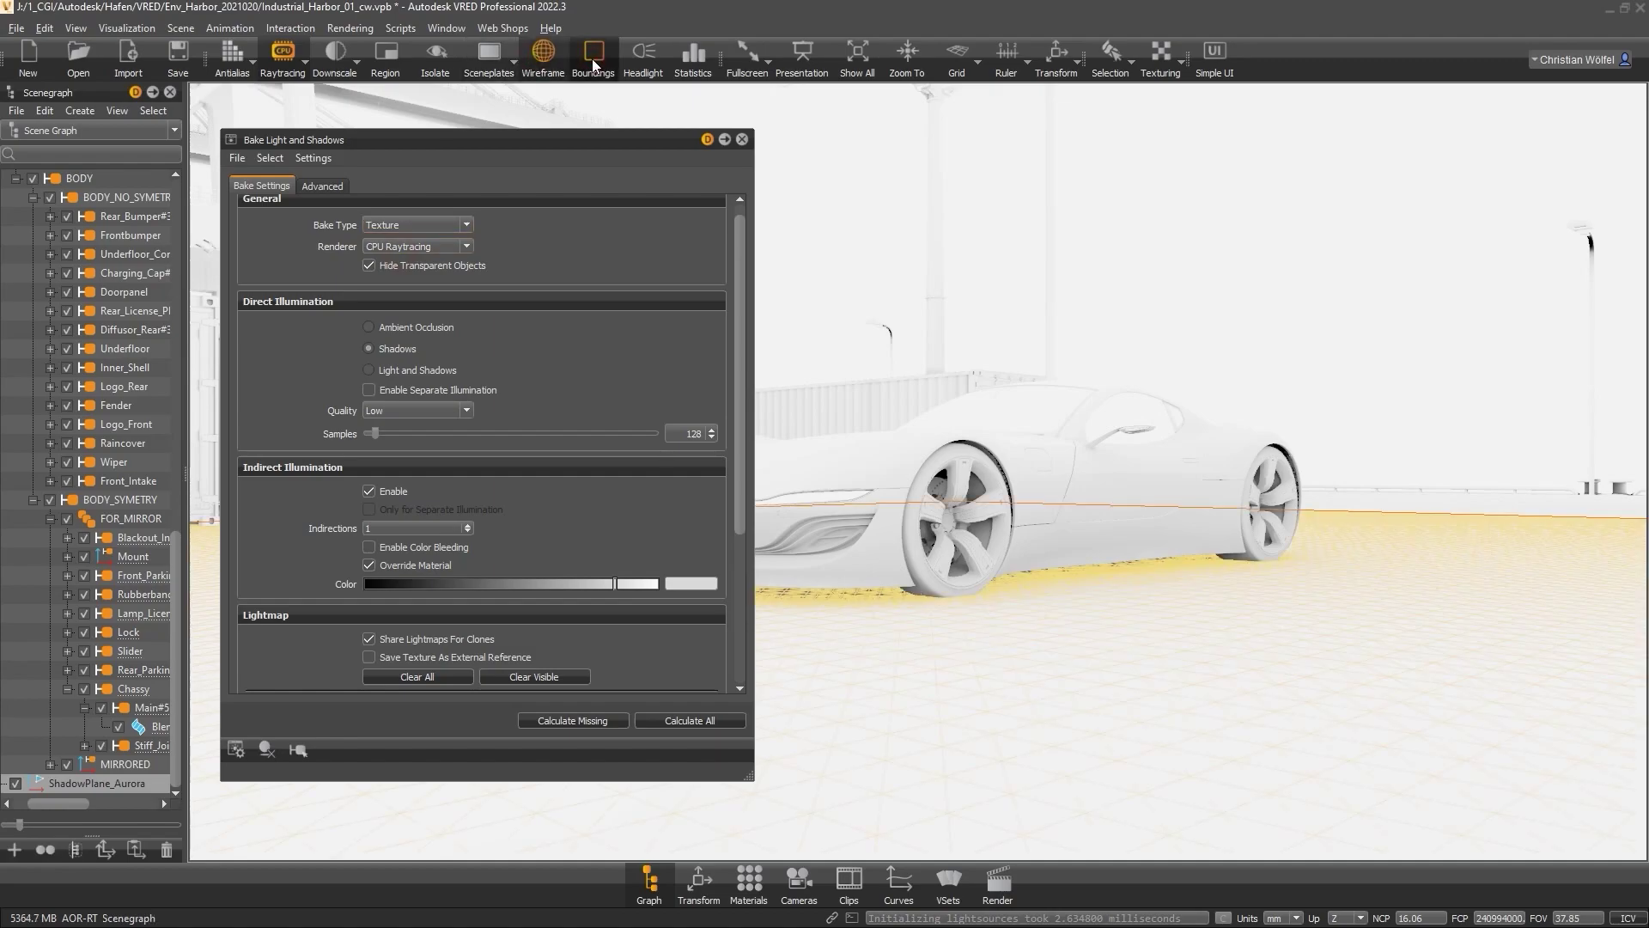
click(593, 61)
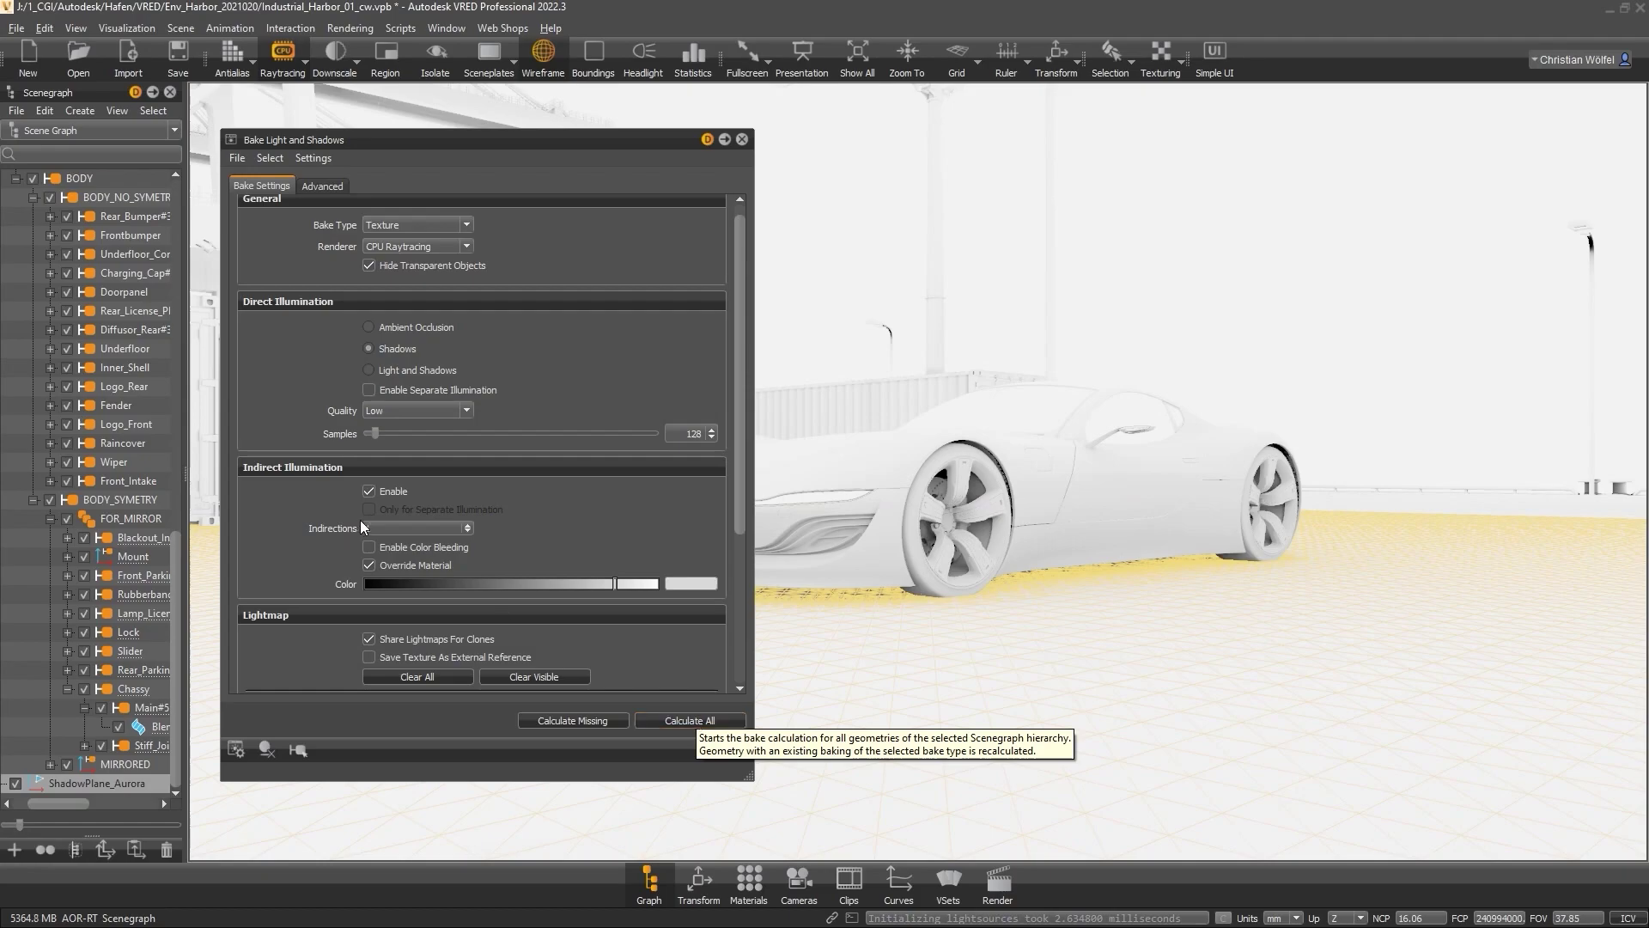
- Calculate the Shadows lightmap for the ShadowPlane_Aurora node with the current Lightmap settings and check the ground around the car
drag(740, 513, 740, 594)
click(700, 723)
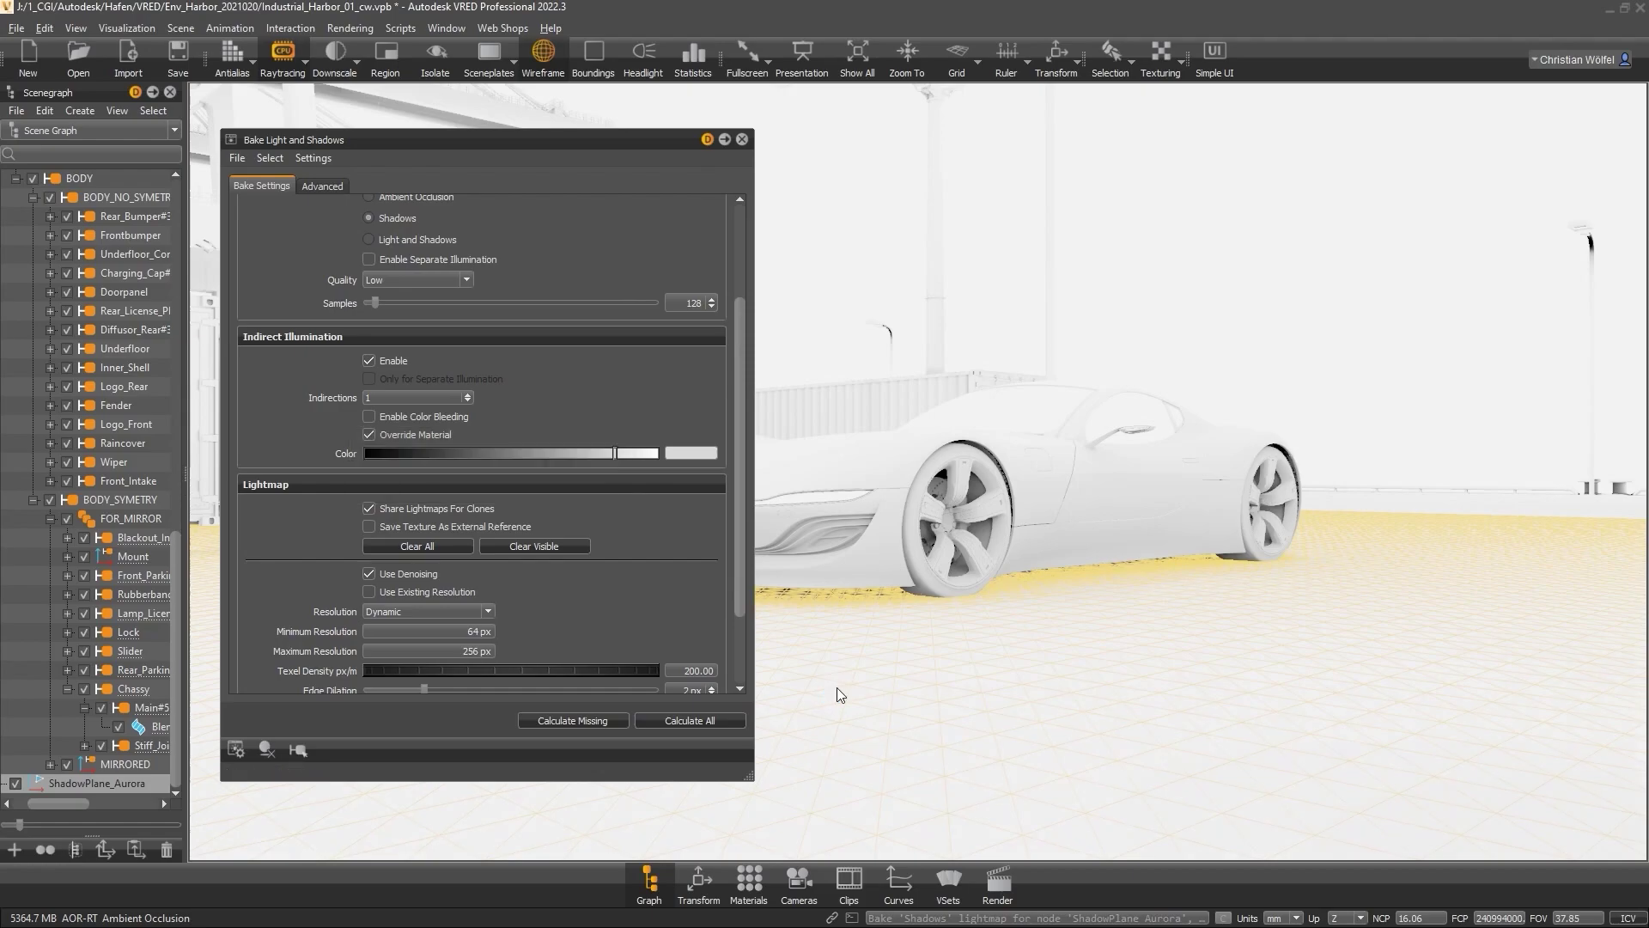
drag(1003, 567, 976, 514)
drag(1199, 580, 968, 419)
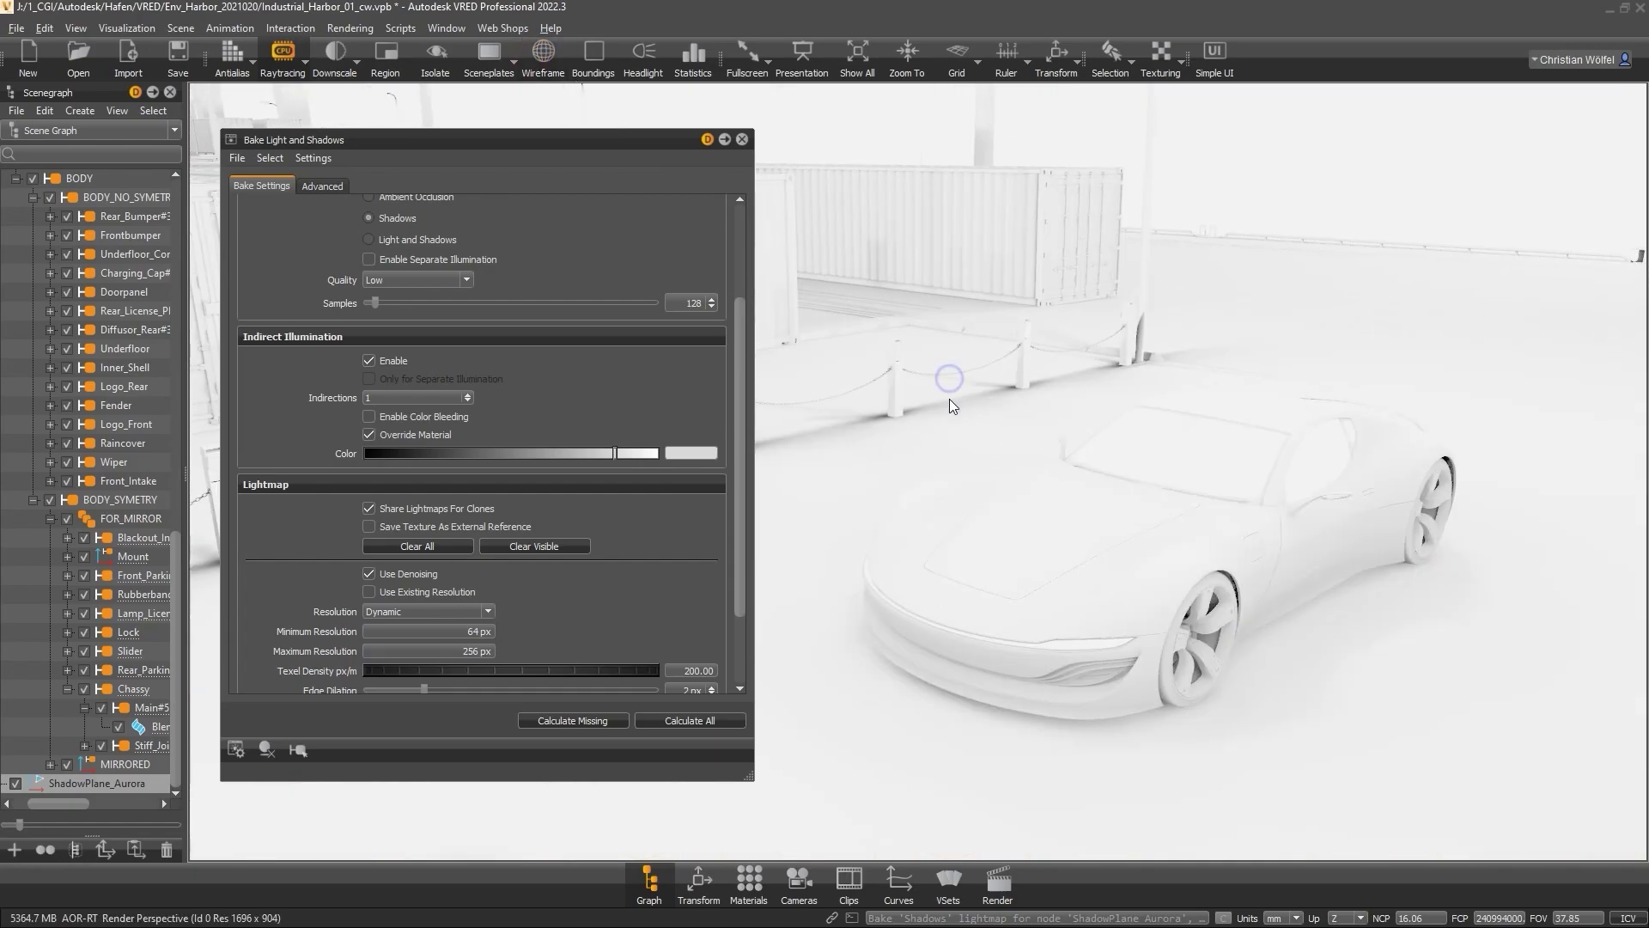
double_click(885, 409)
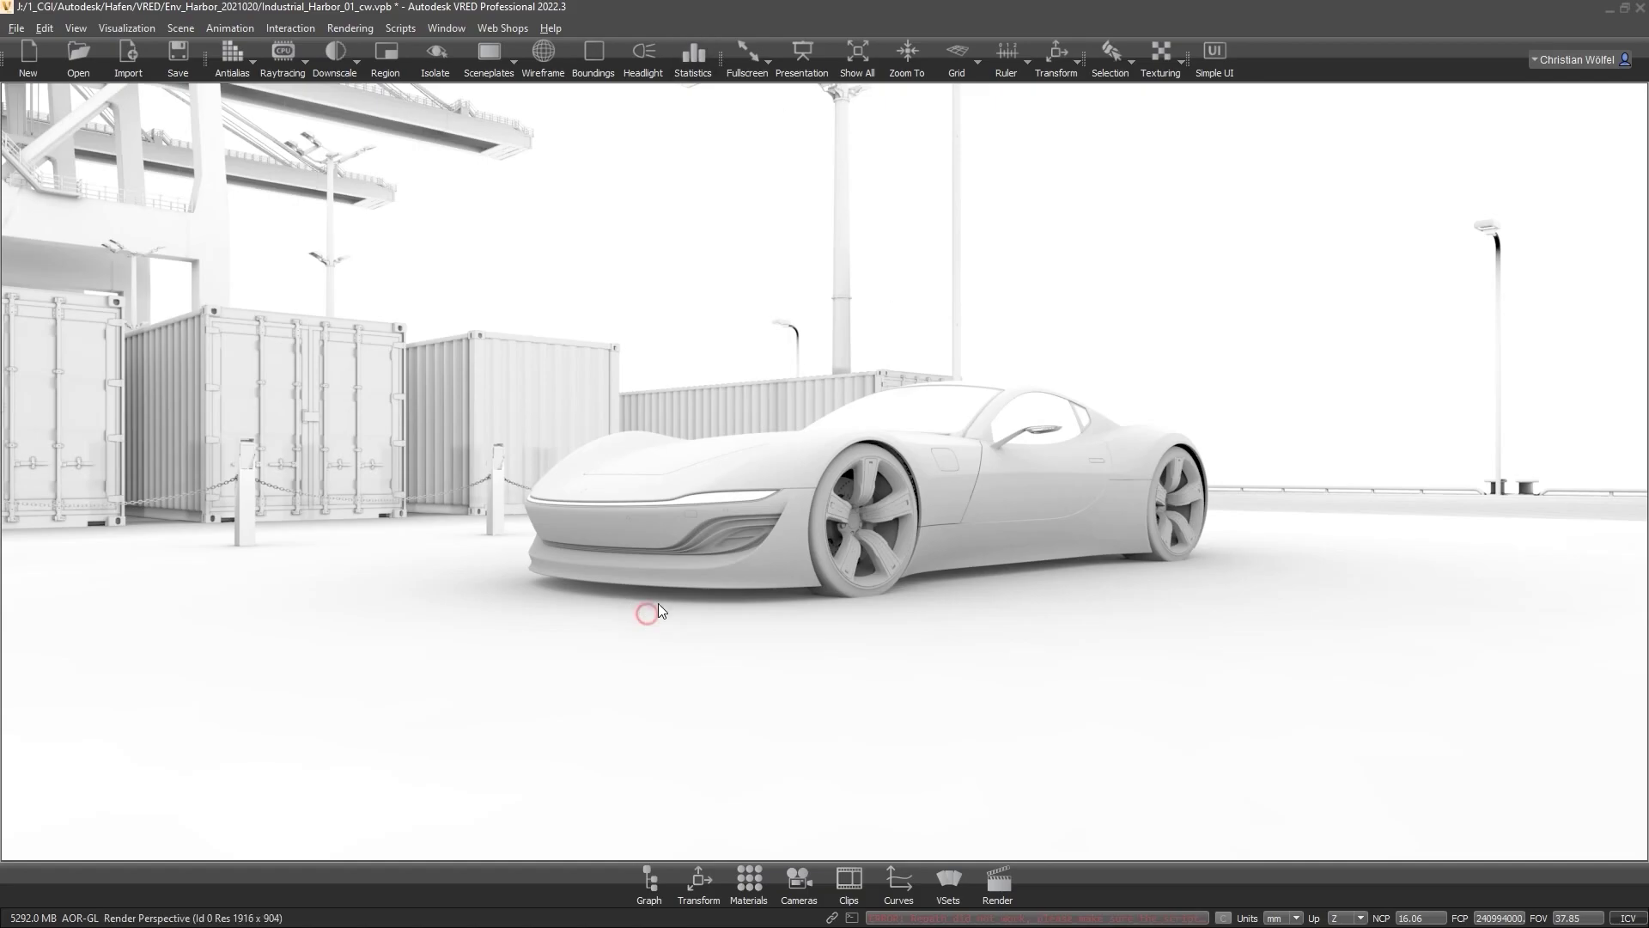
- Enable Screen Space Ambient Occlusion for the OpenGL view and set its sample quality to 2
click(132, 28)
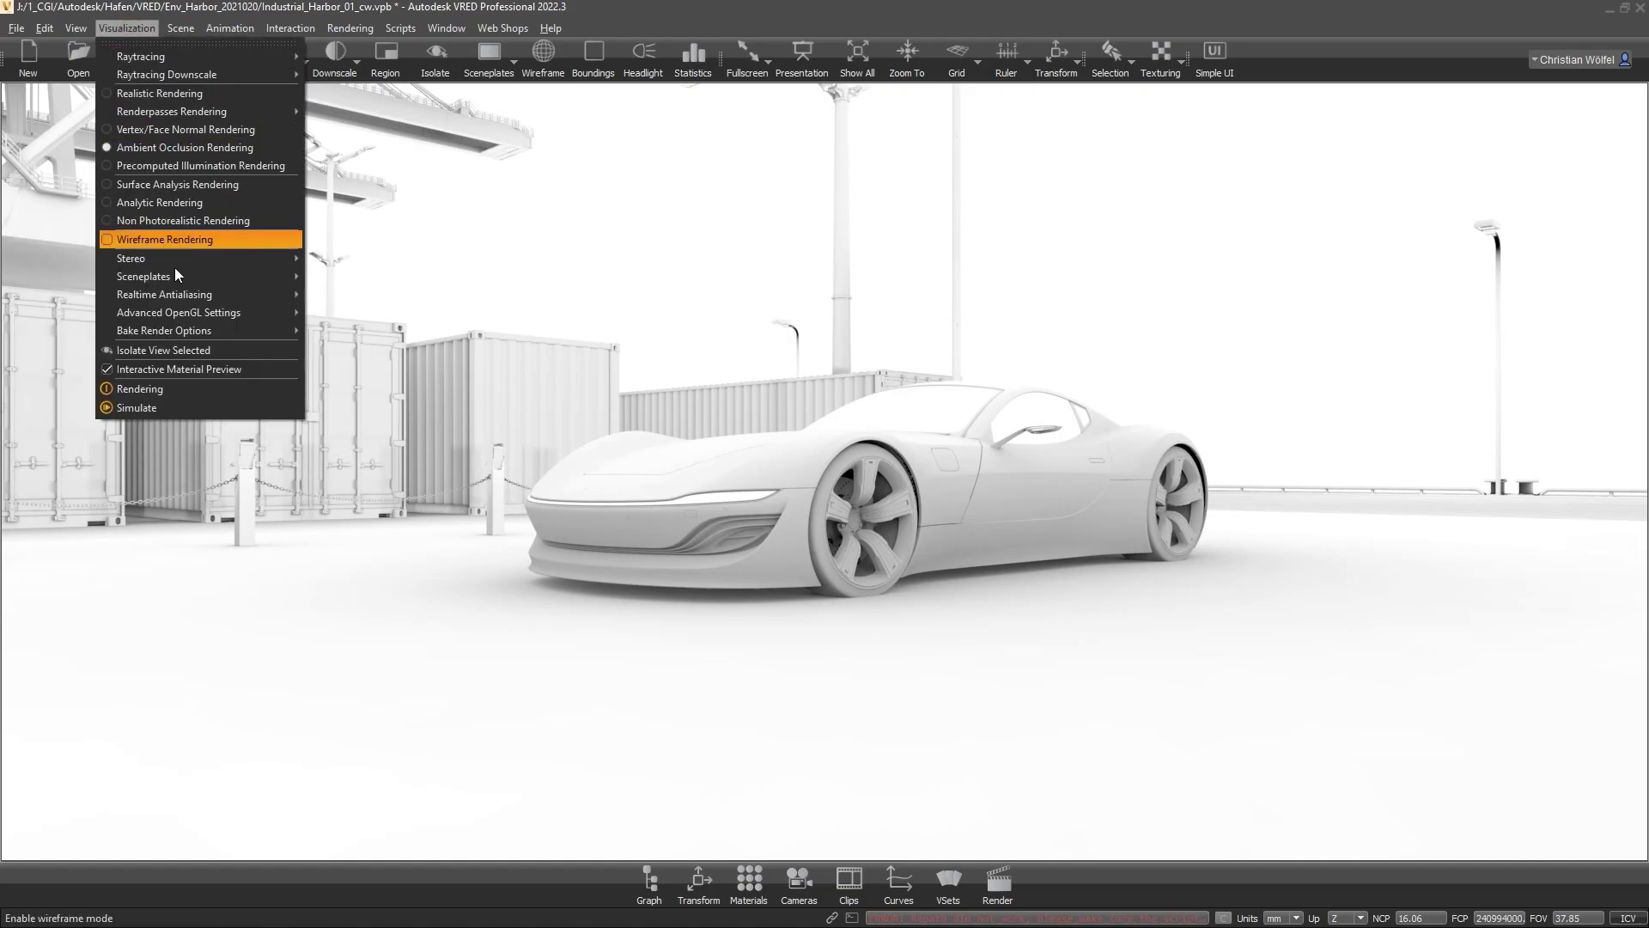
mouse_move(179, 317)
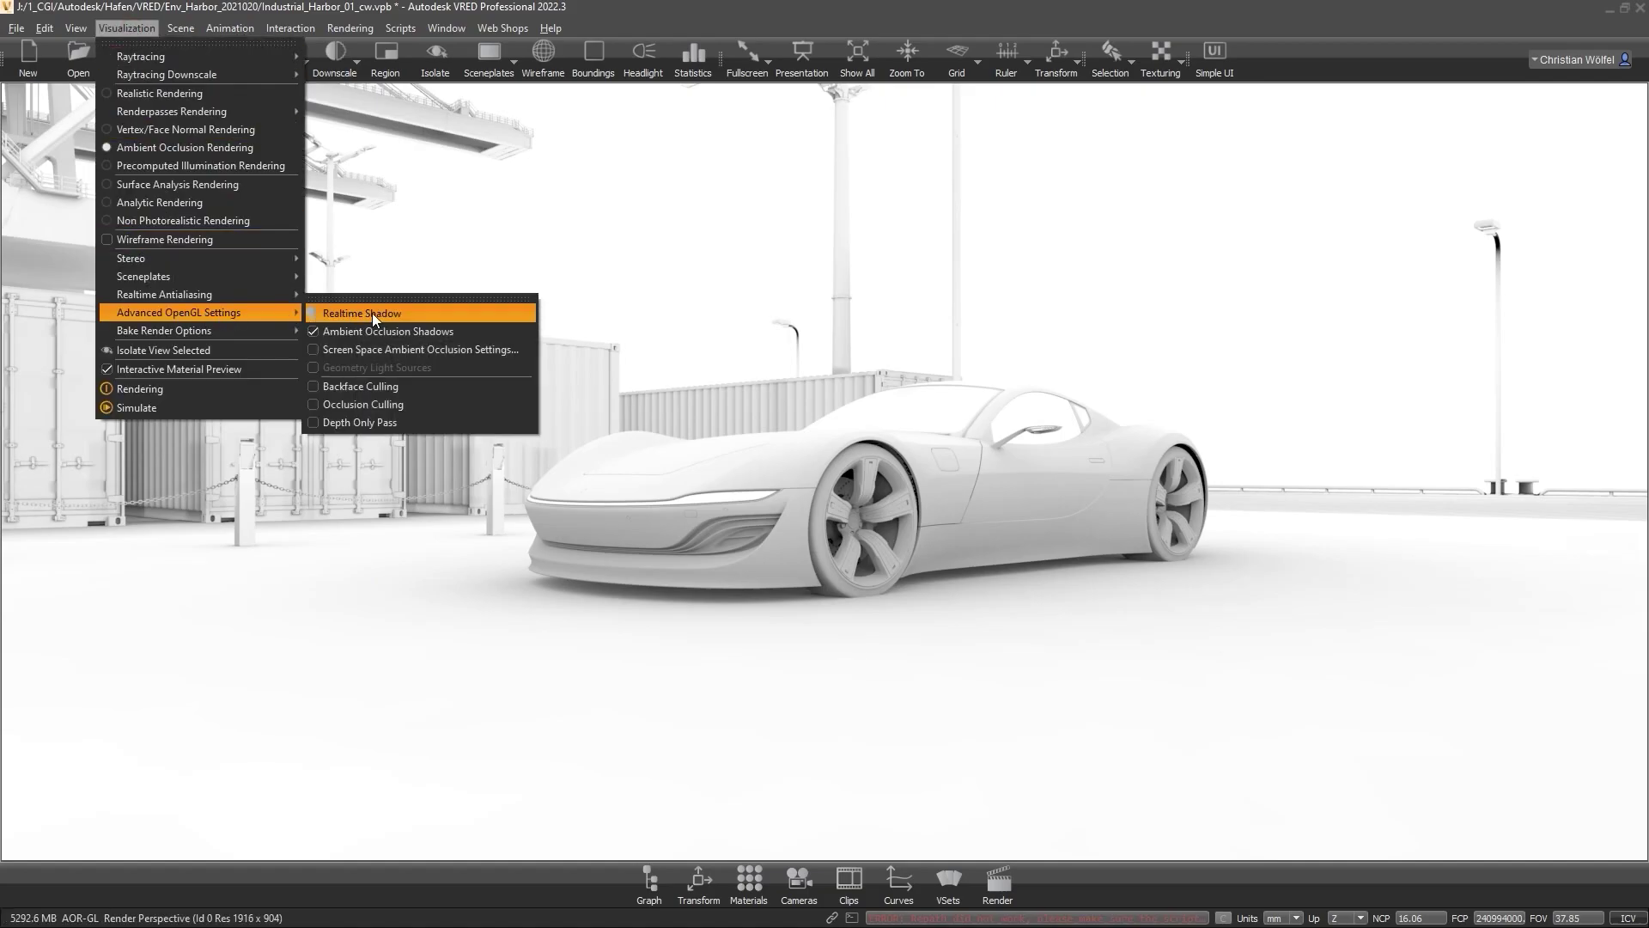
click(383, 349)
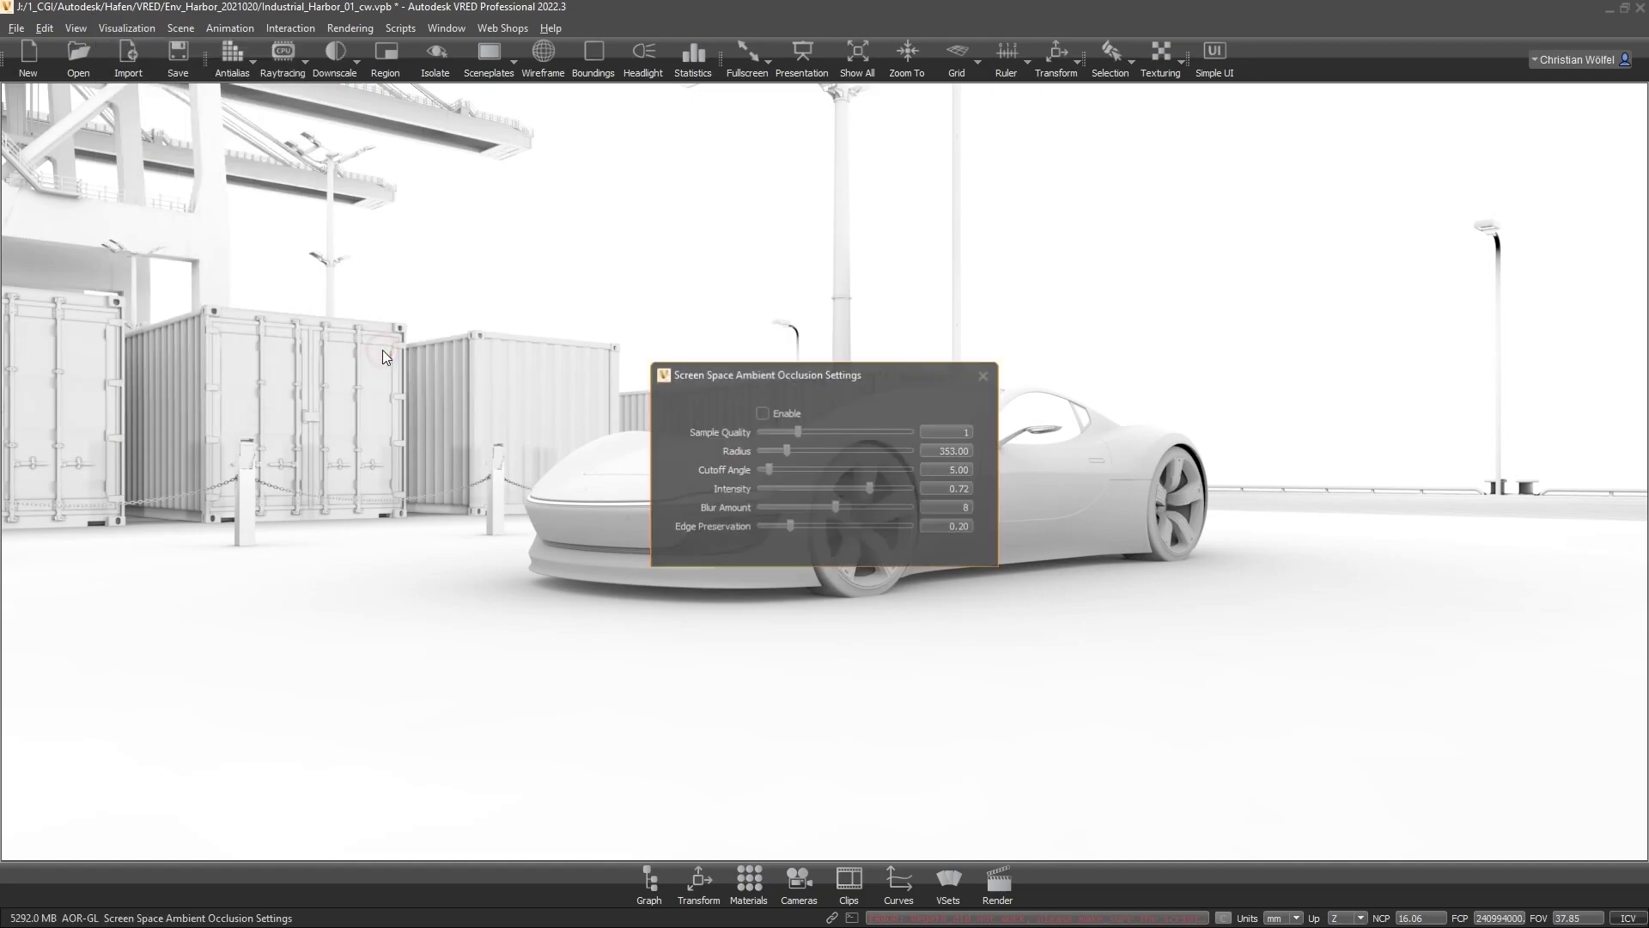
drag(787, 378, 479, 544)
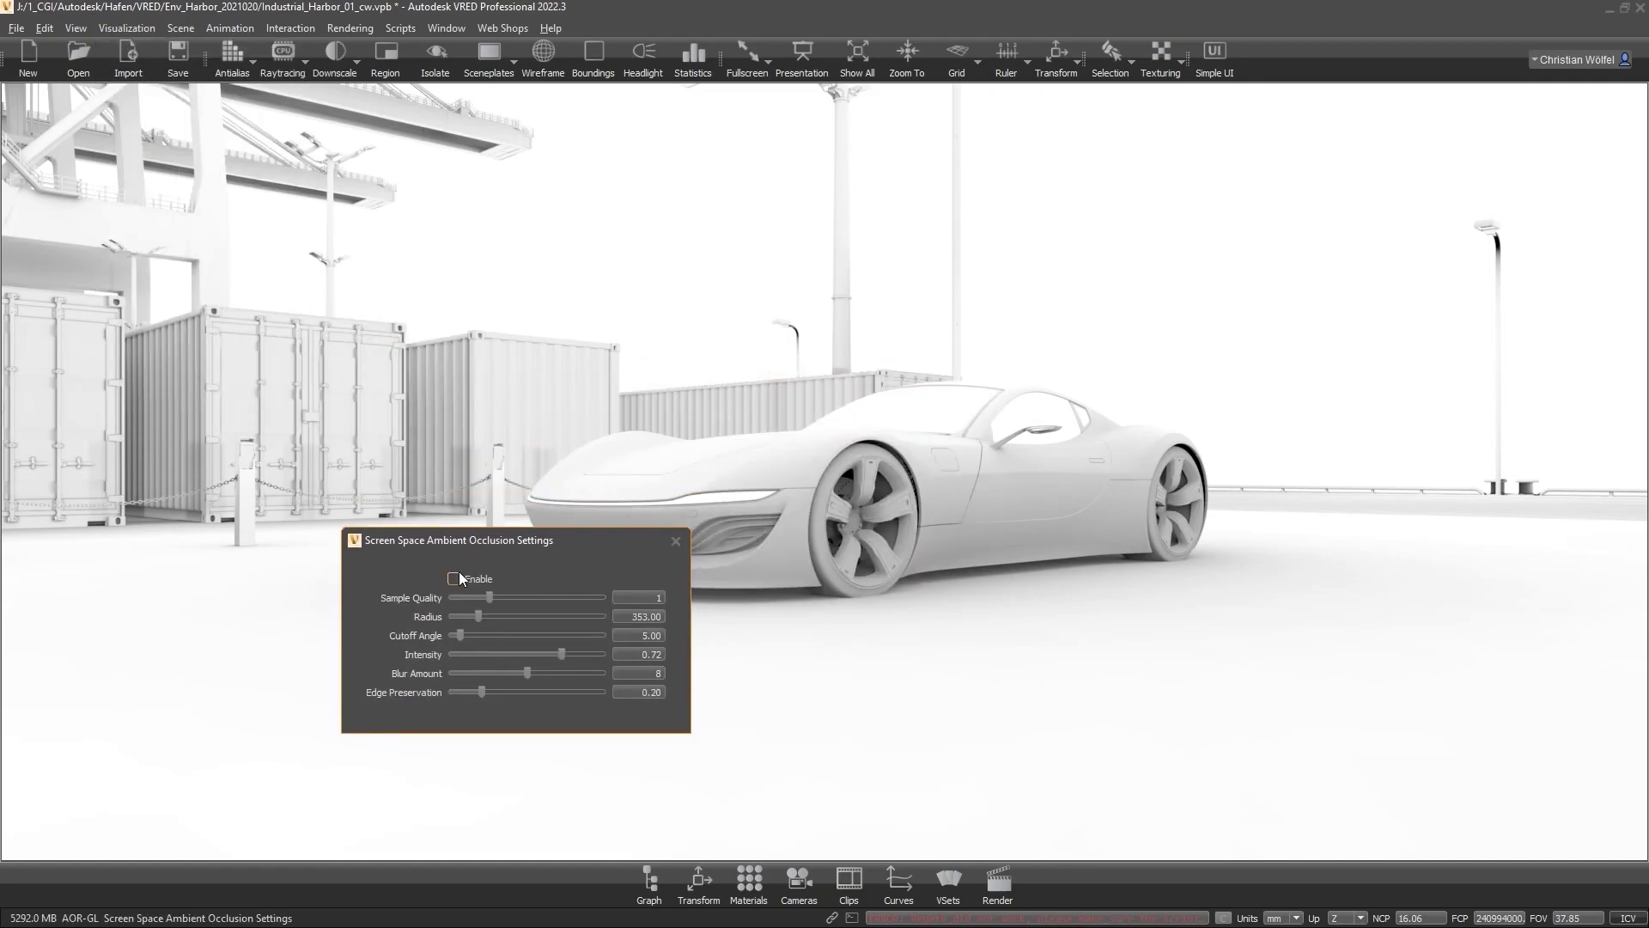
click(453, 579)
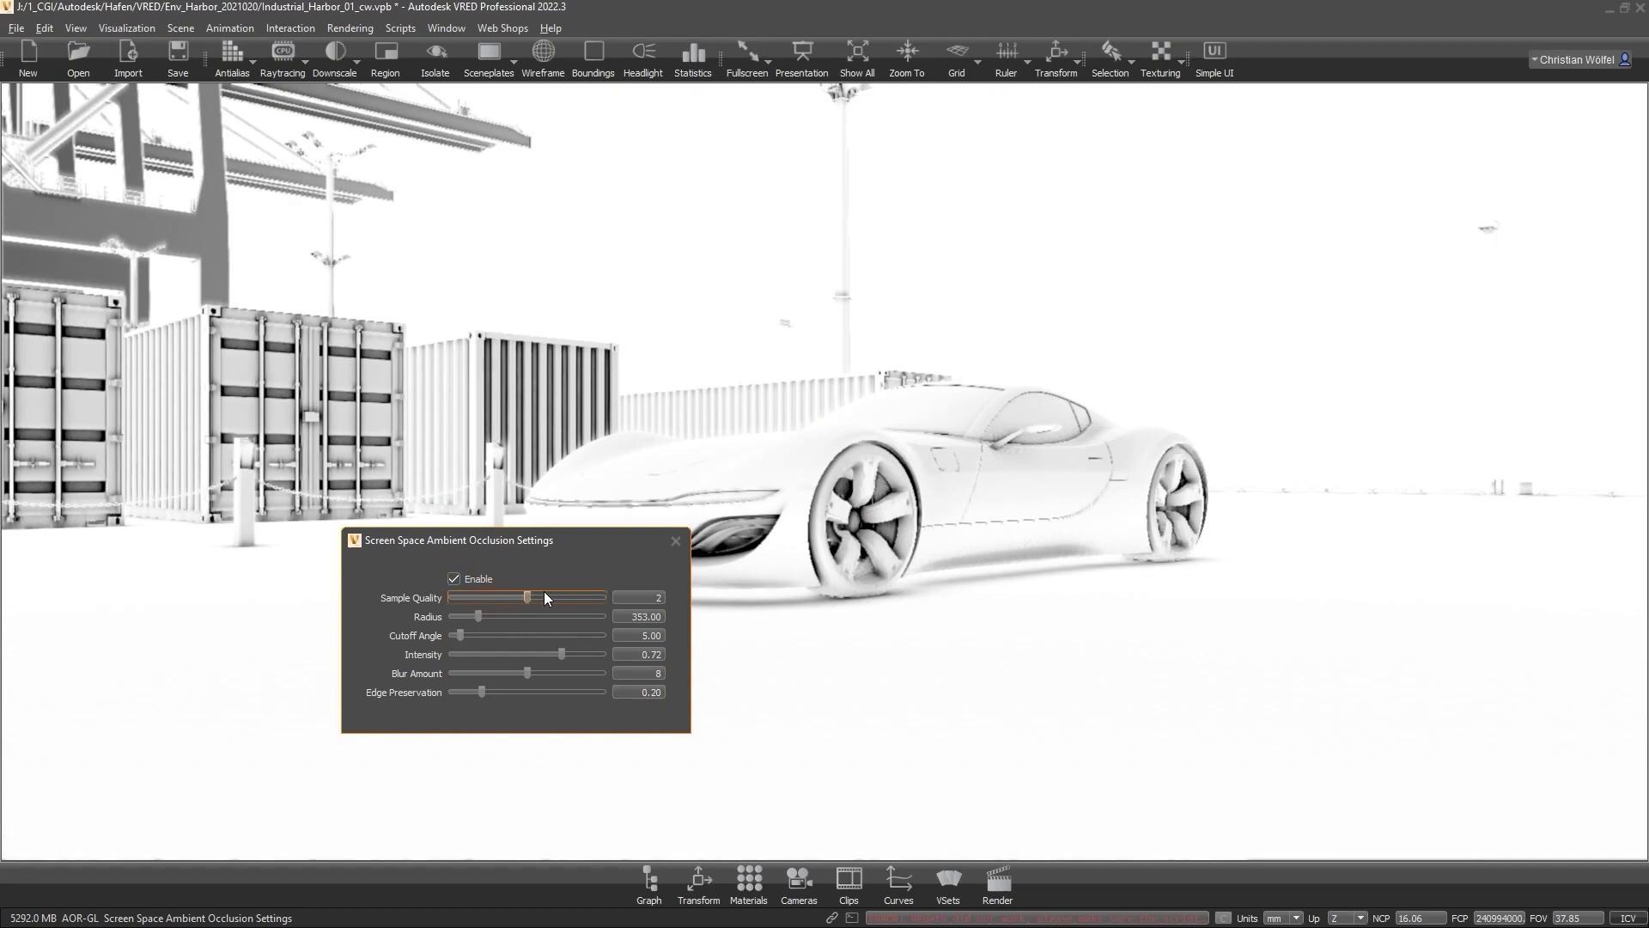
- Set the screen space ambient occlusion radius to 319 and intensity to 0.74, then inspect the occlusion around the car
drag(481, 616, 476, 613)
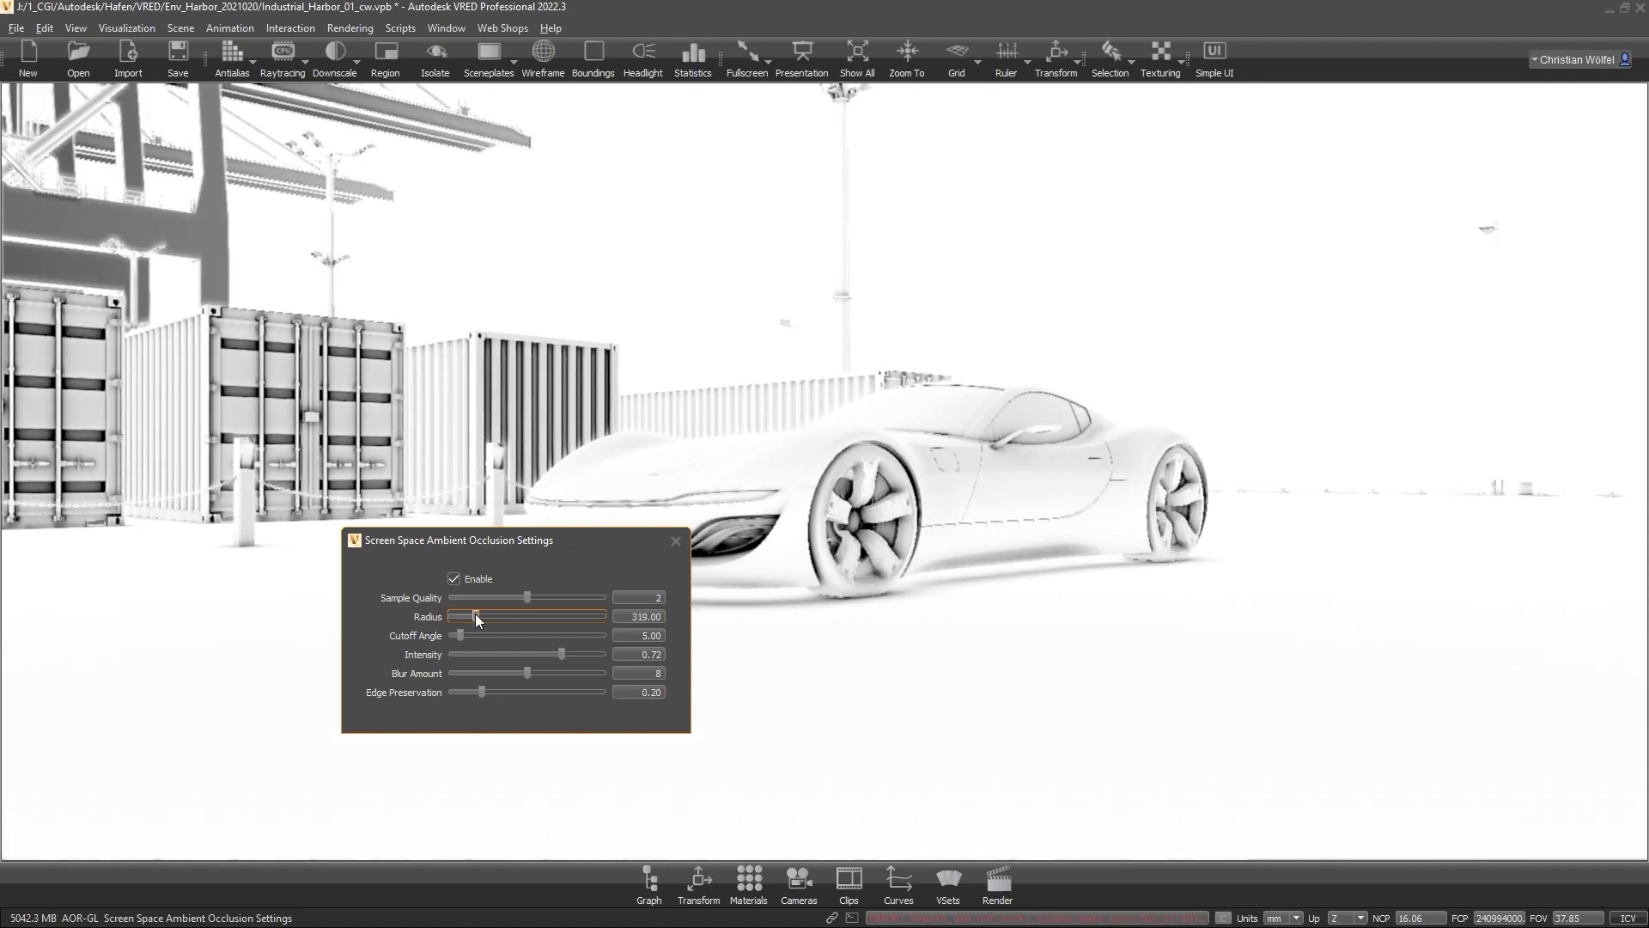
mouse_move(559, 653)
mouse_down()
mouse_move(527, 651)
mouse_move(563, 651)
mouse_up()
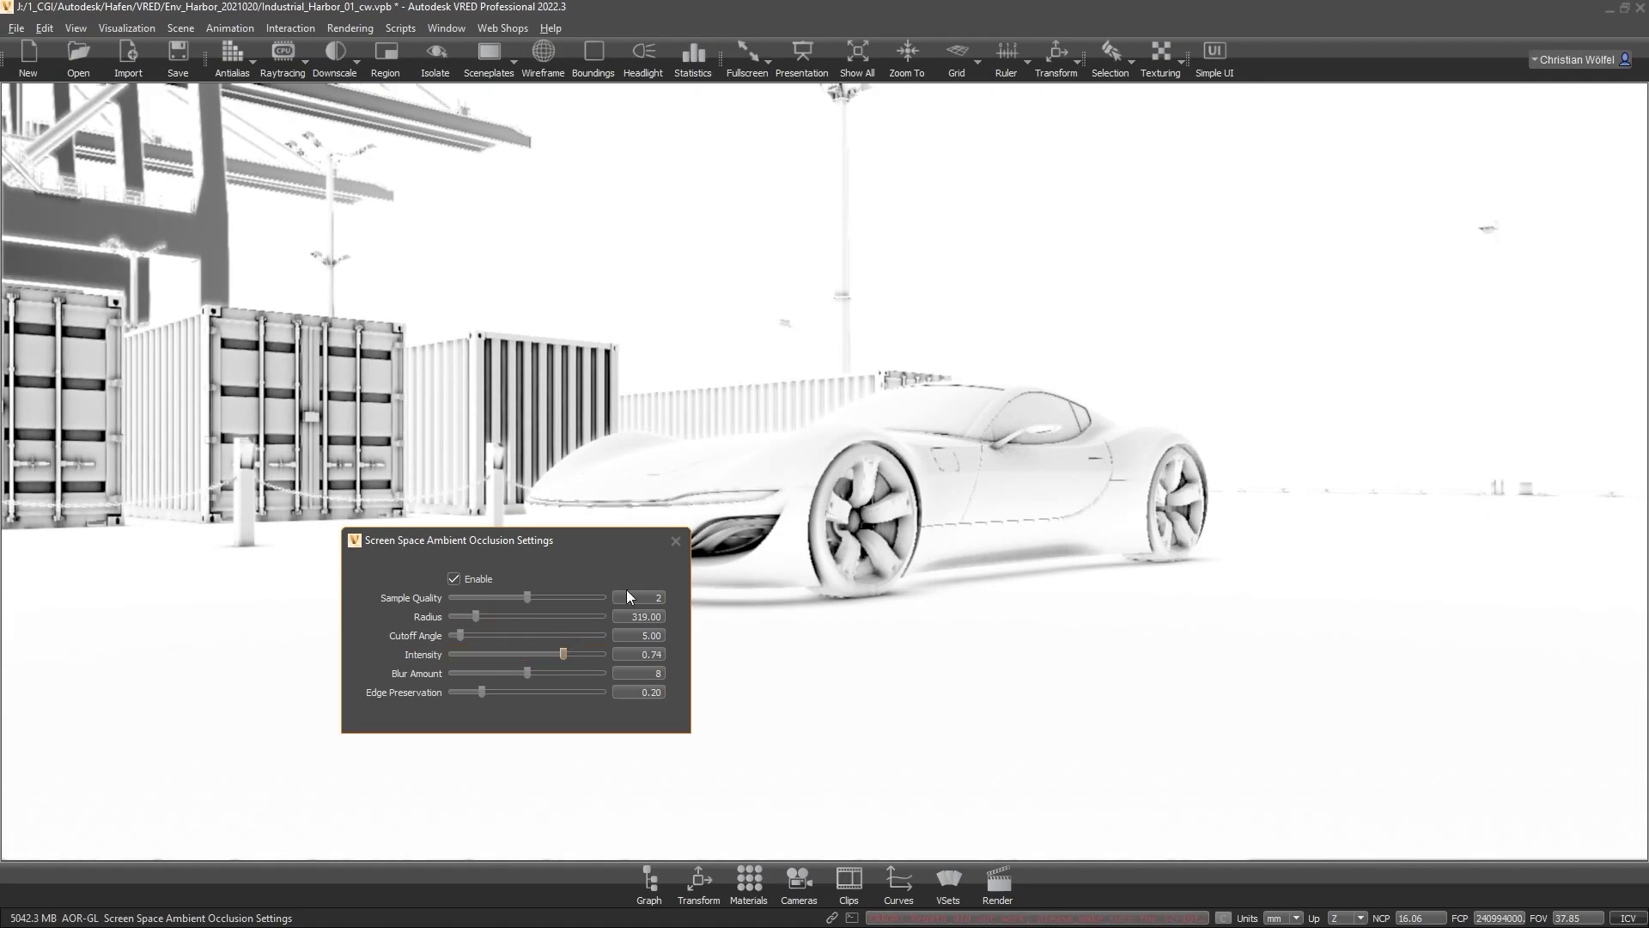
click(676, 543)
drag(765, 534, 794, 432)
right_drag(794, 431, 729, 600)
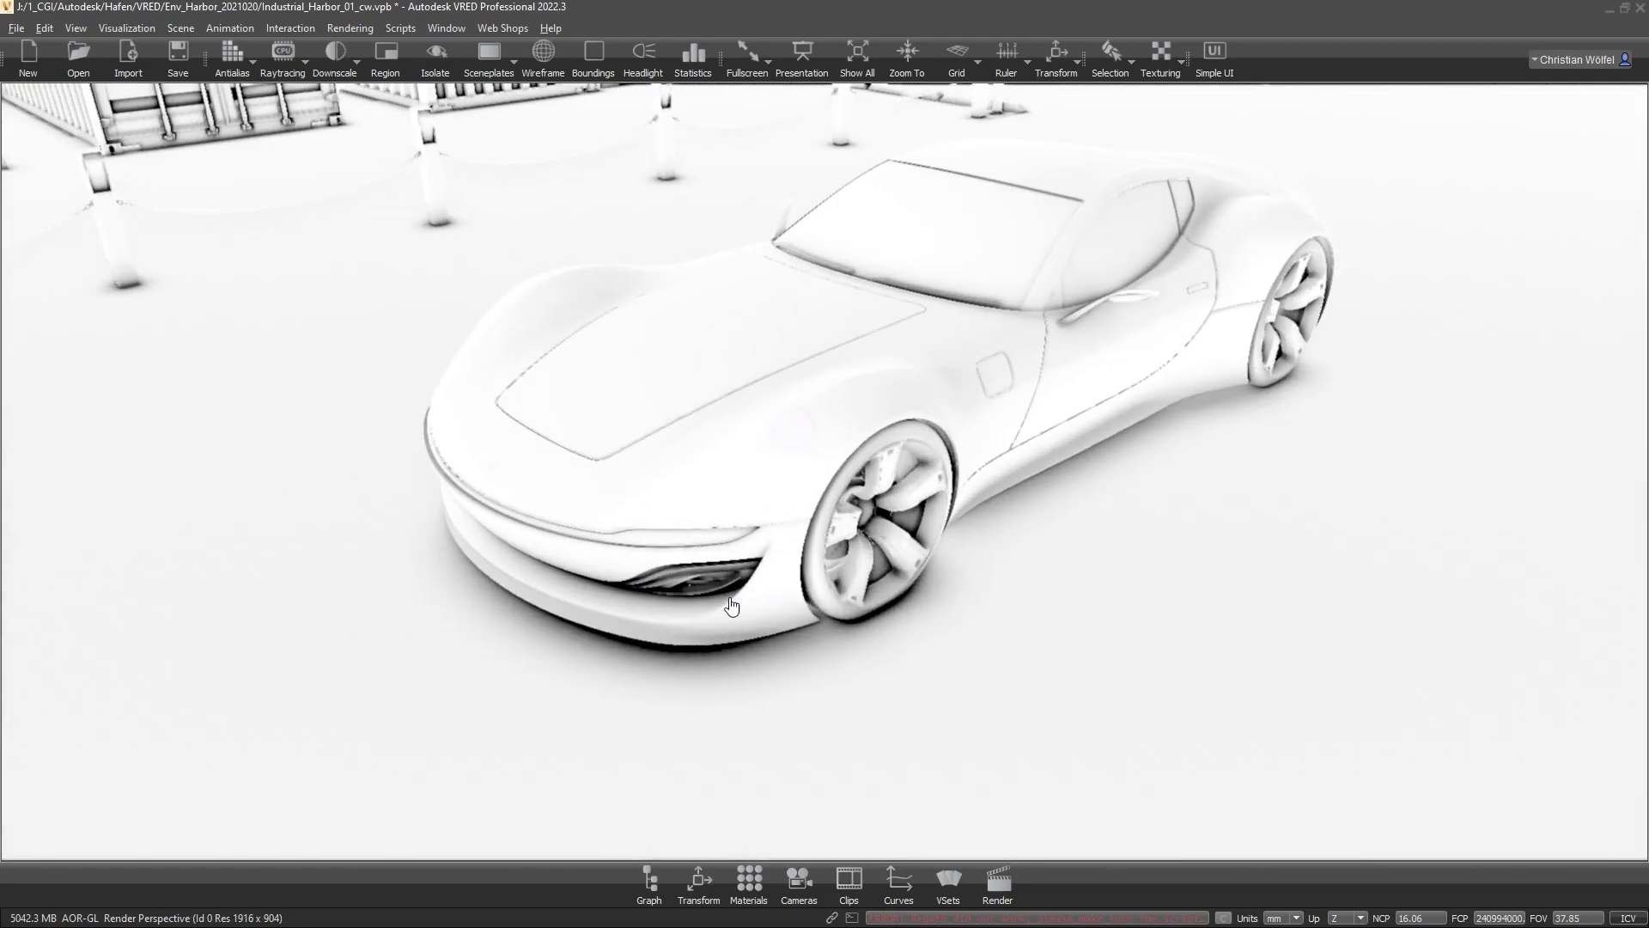
drag(731, 606, 531, 419)
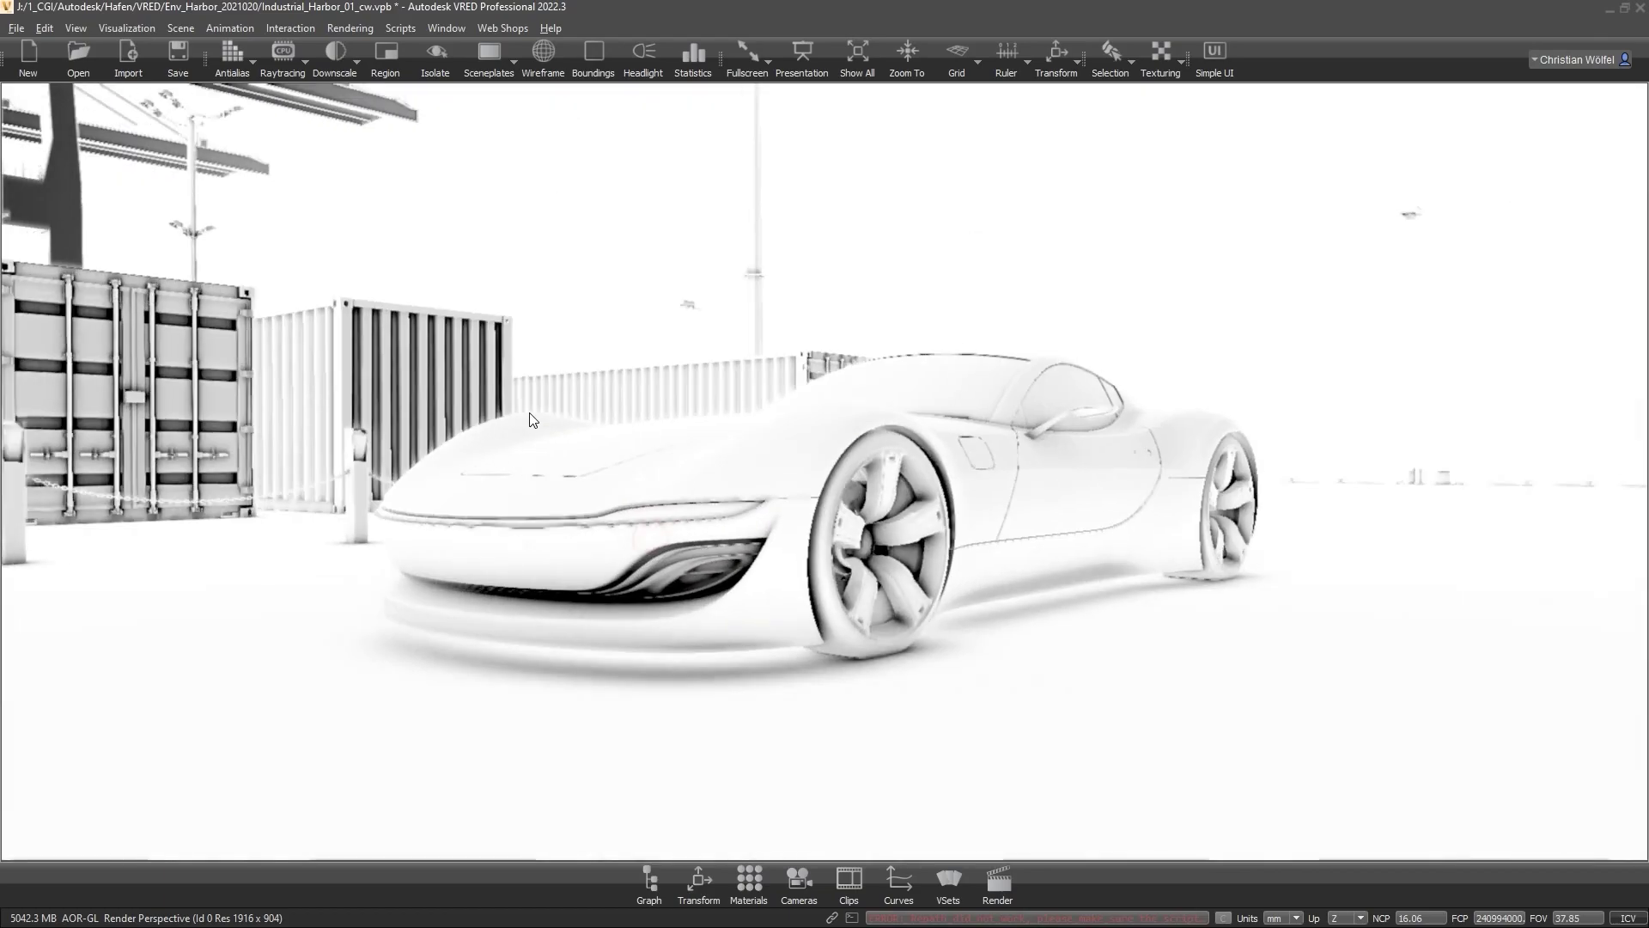
right_drag(661, 577, 681, 536)
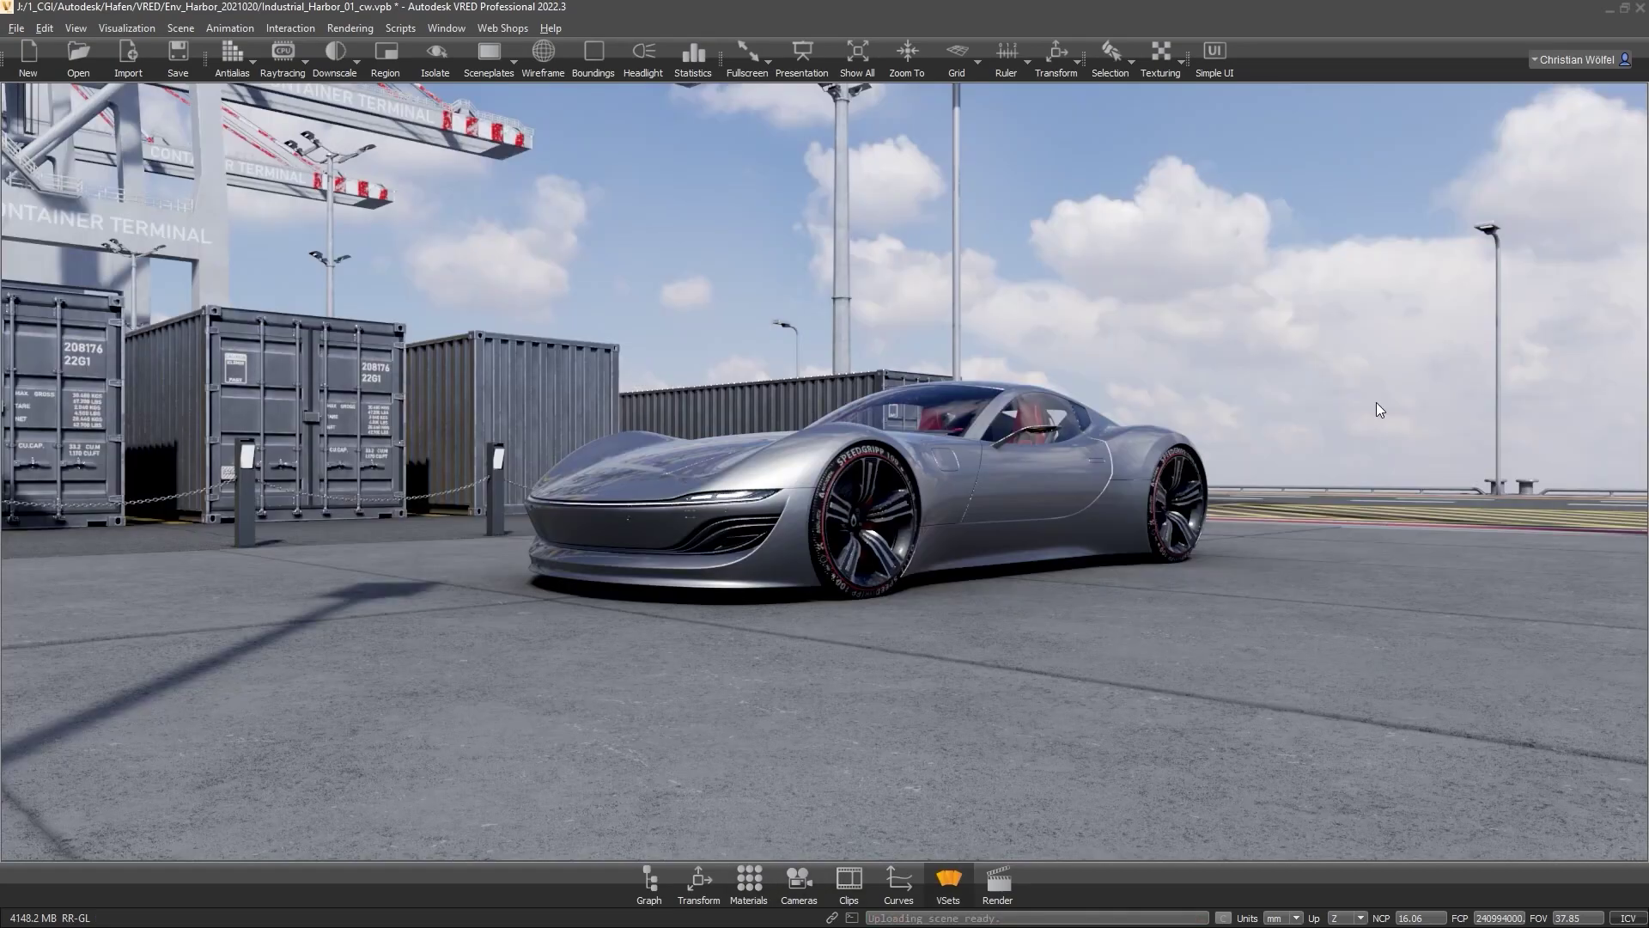
- Open the Material Editor beside the textured car and expand the Environments switch material to list its day and night variants
drag(768, 449, 798, 502)
right_drag(798, 495, 799, 536)
click(752, 890)
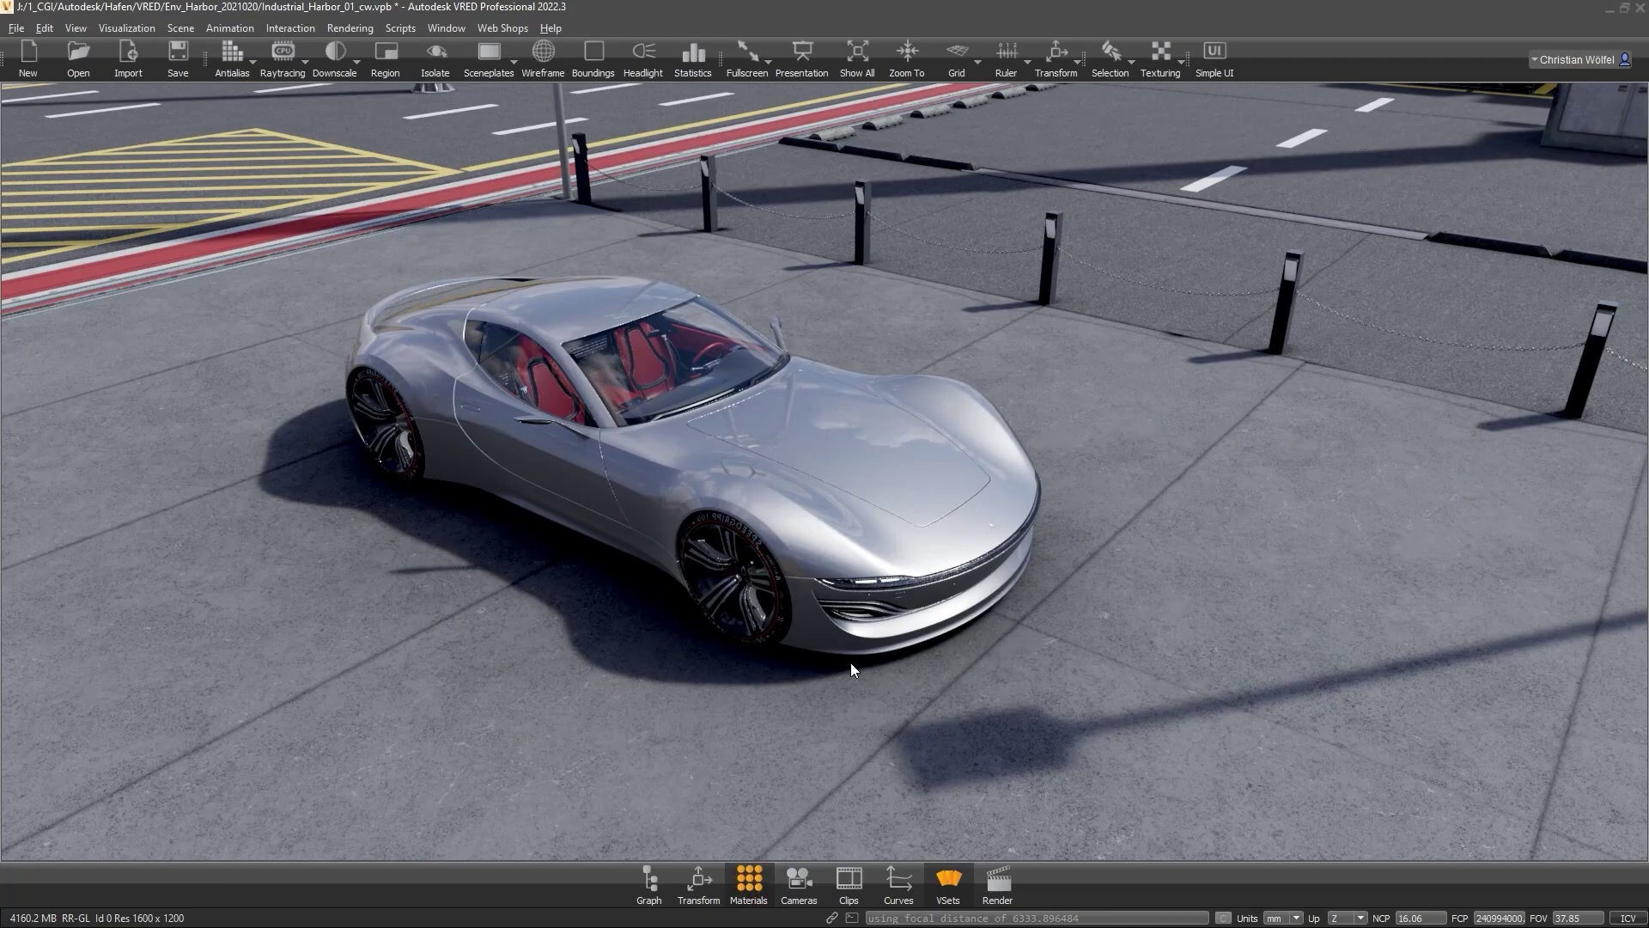
right_drag(851, 671, 851, 636)
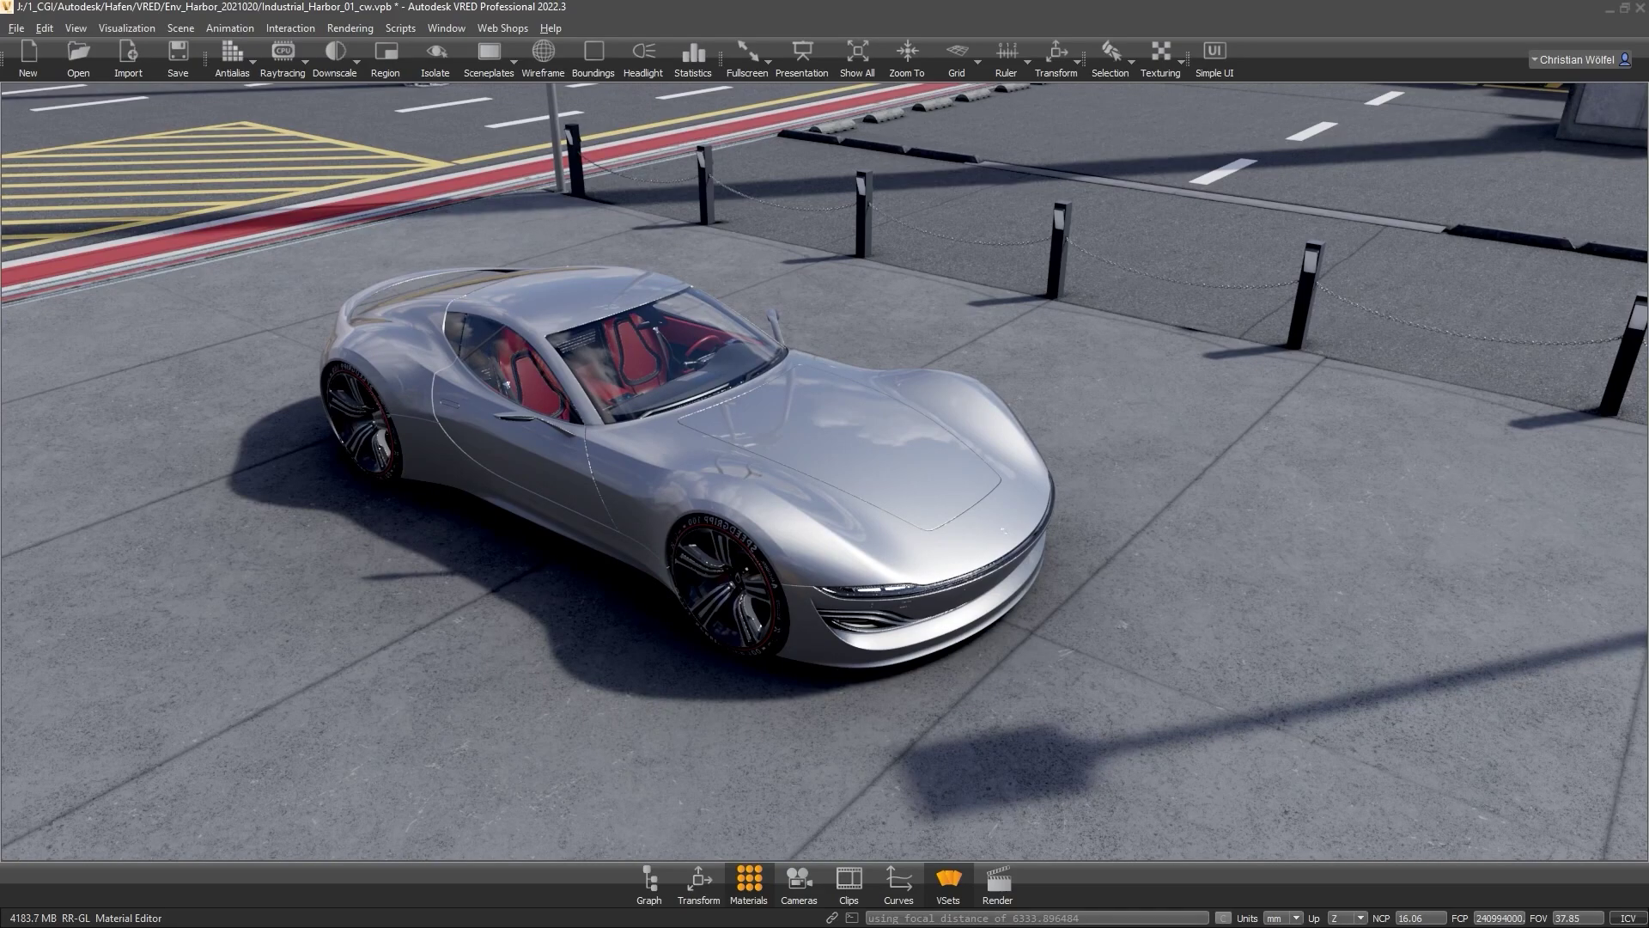
drag(0, 177, 1051, 177)
click(1012, 364)
click(977, 364)
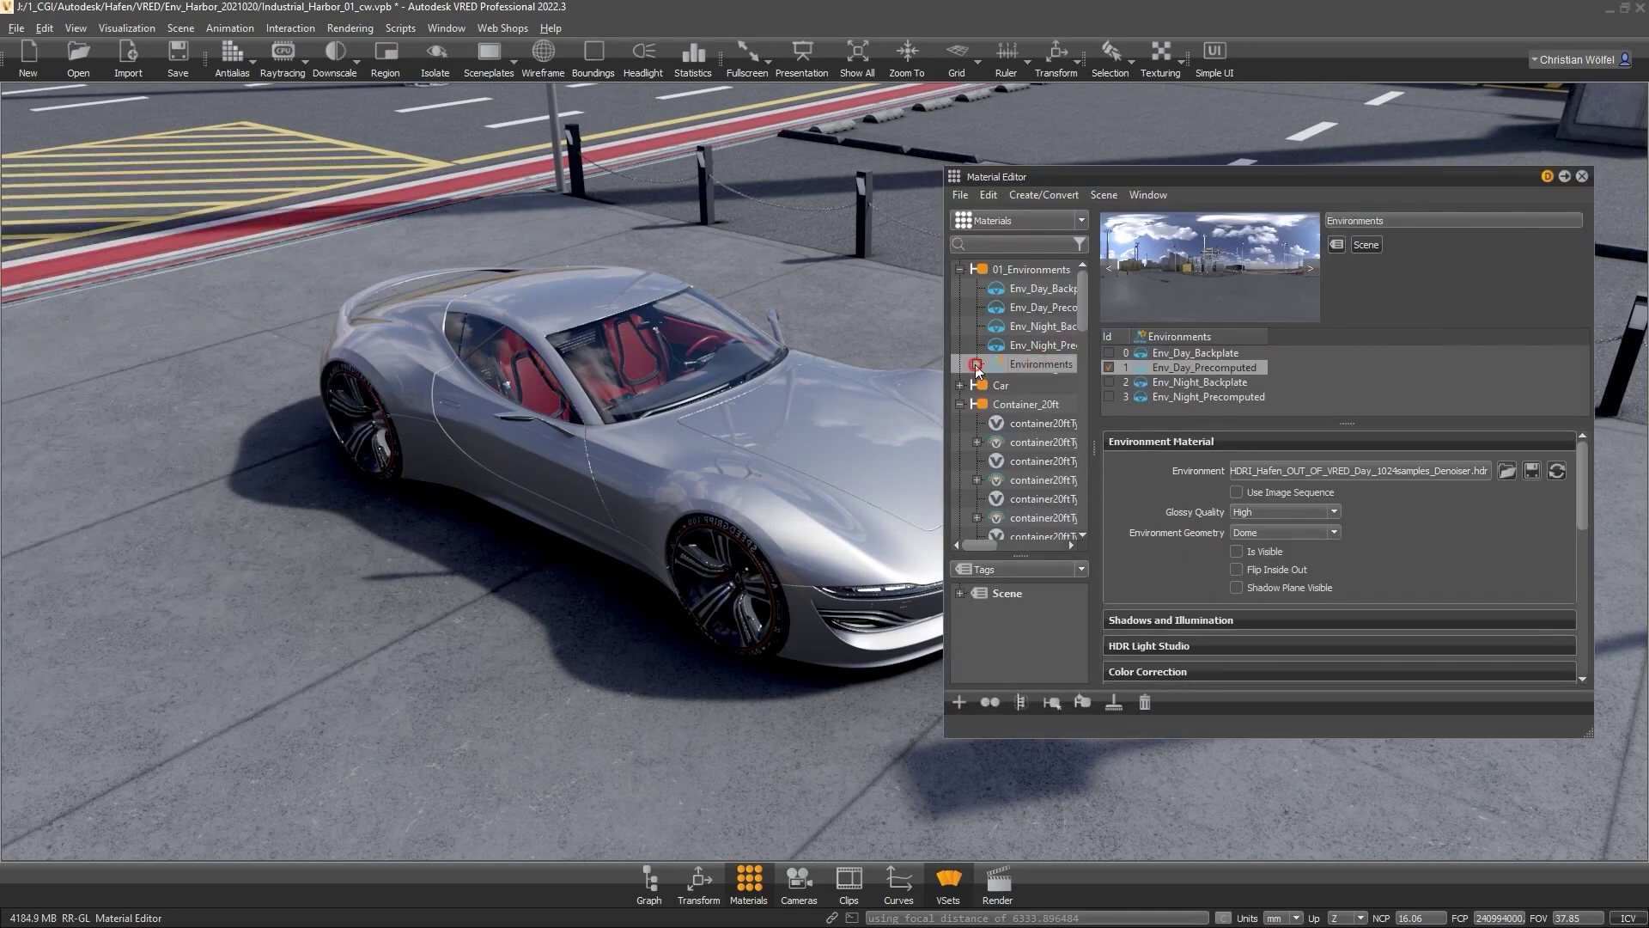
- Examine the Env_Day_Precomputed HDR file and its reflections on the car from several angles, and close the Material Editor
drag(574, 375, 524, 404)
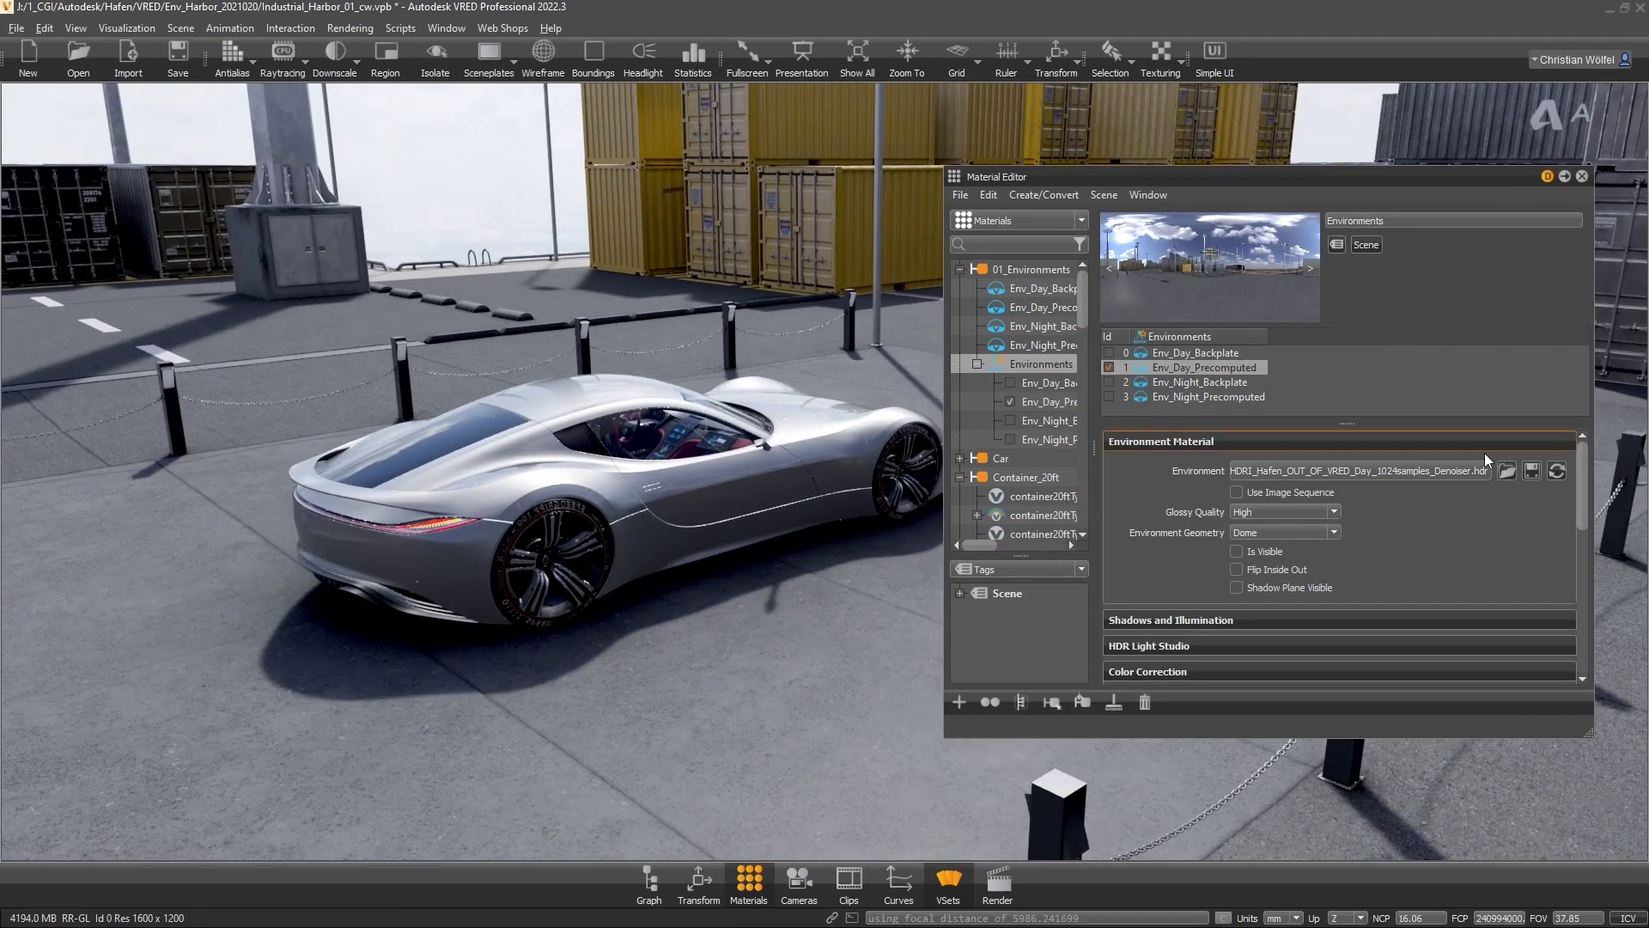
double_click(1480, 470)
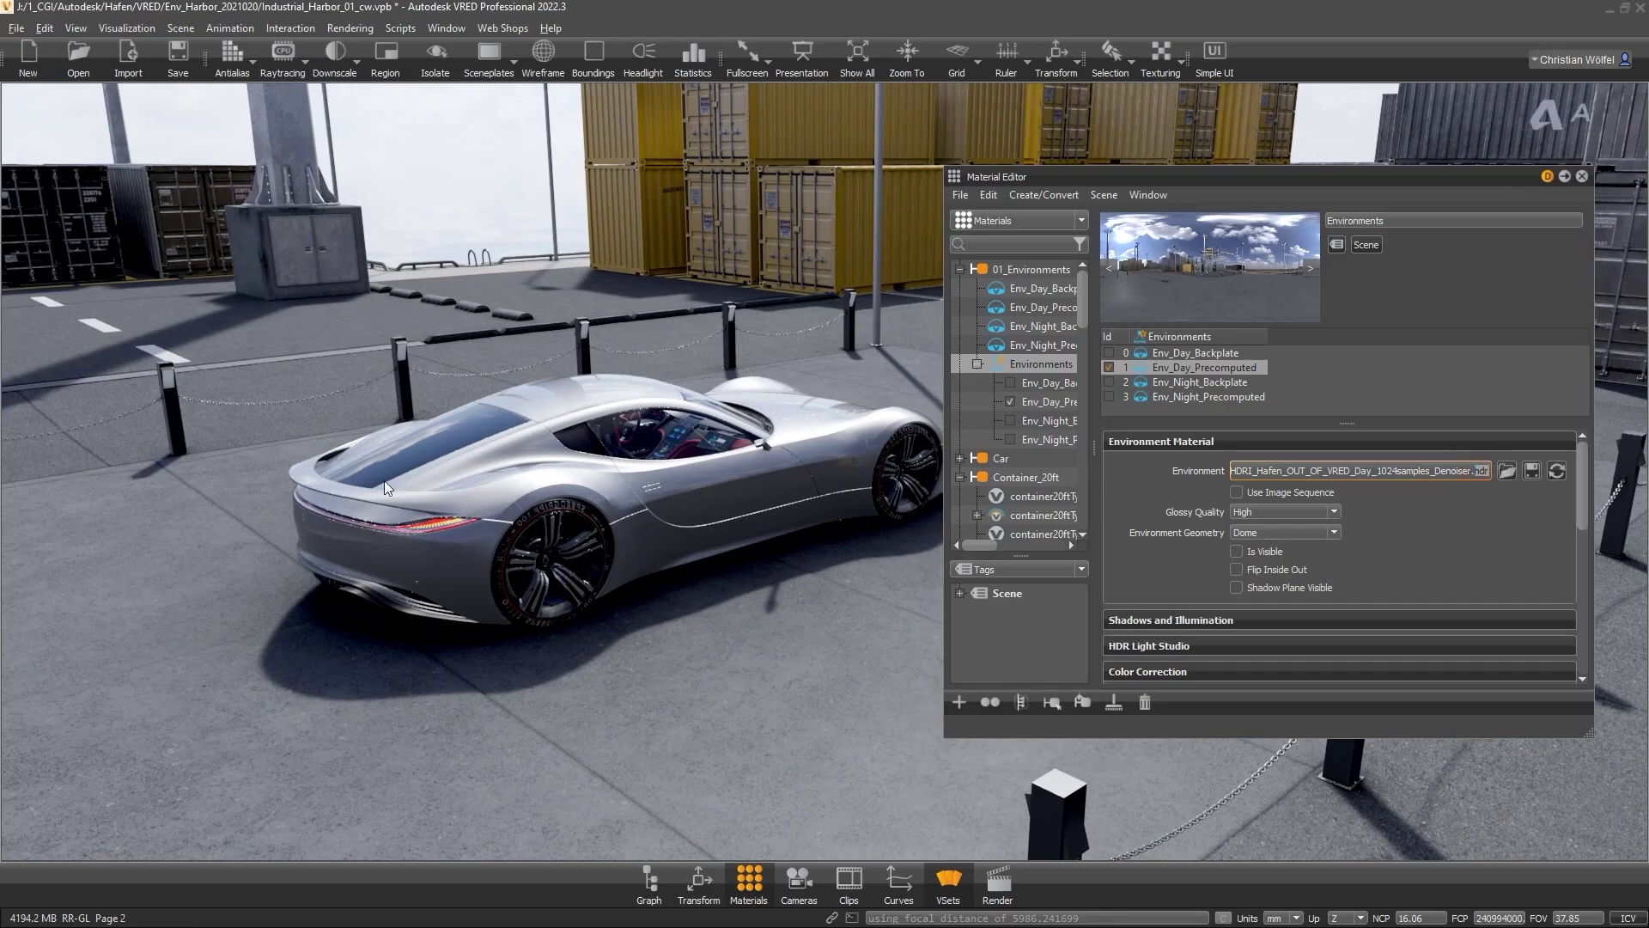
drag(384, 481, 1056, 352)
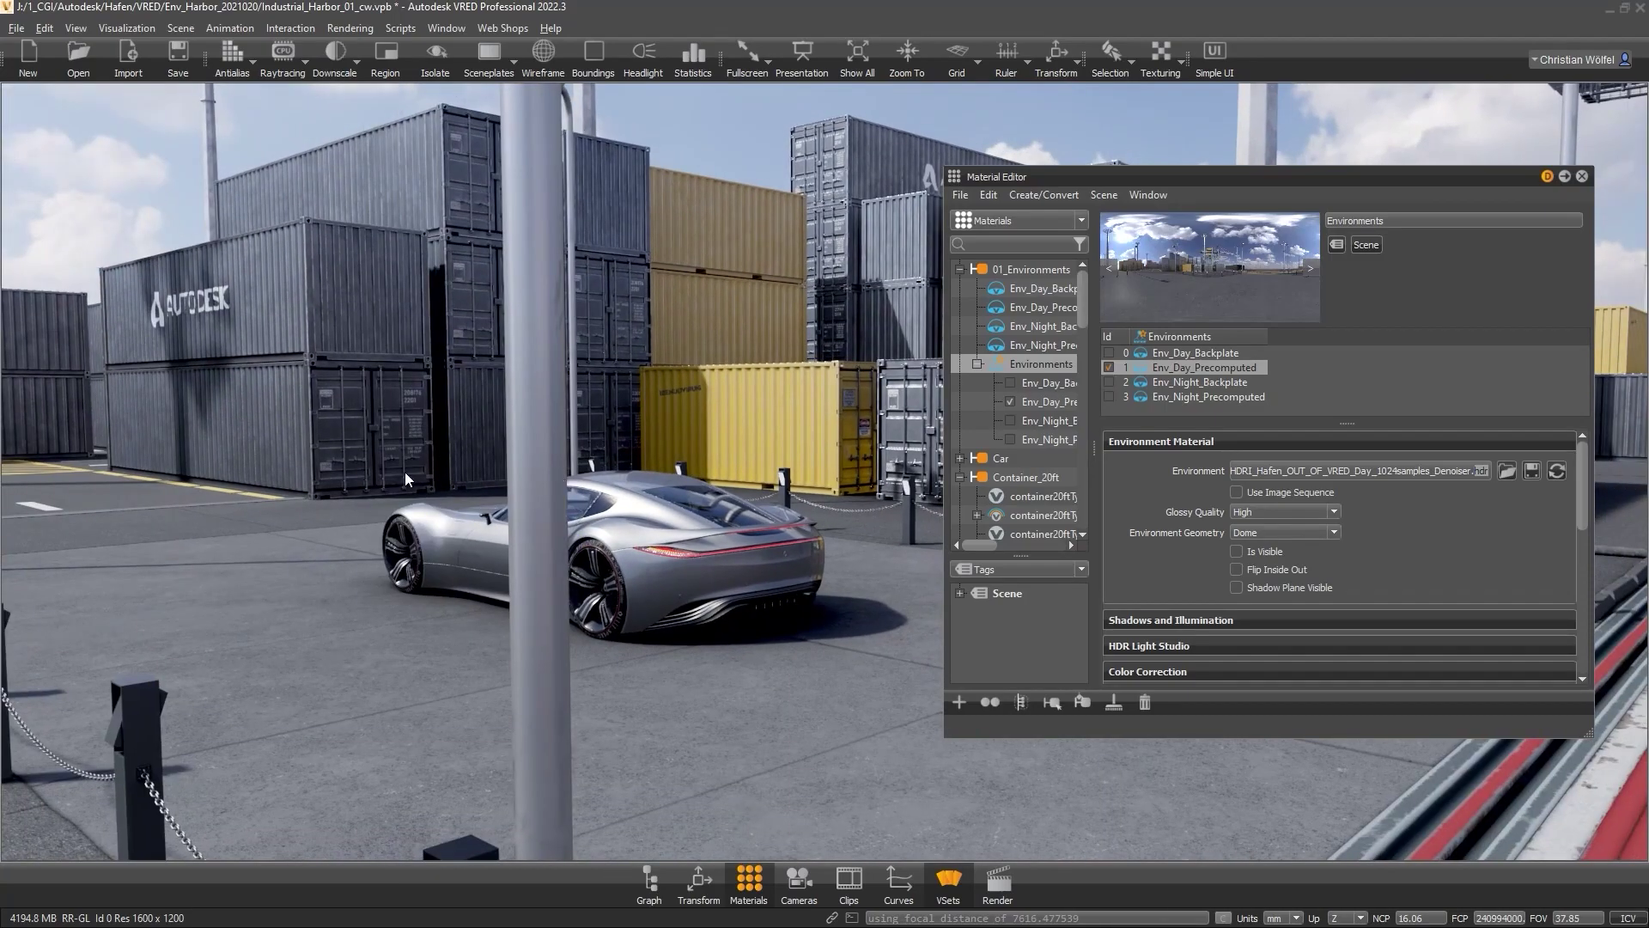
drag(405, 472, 570, 452)
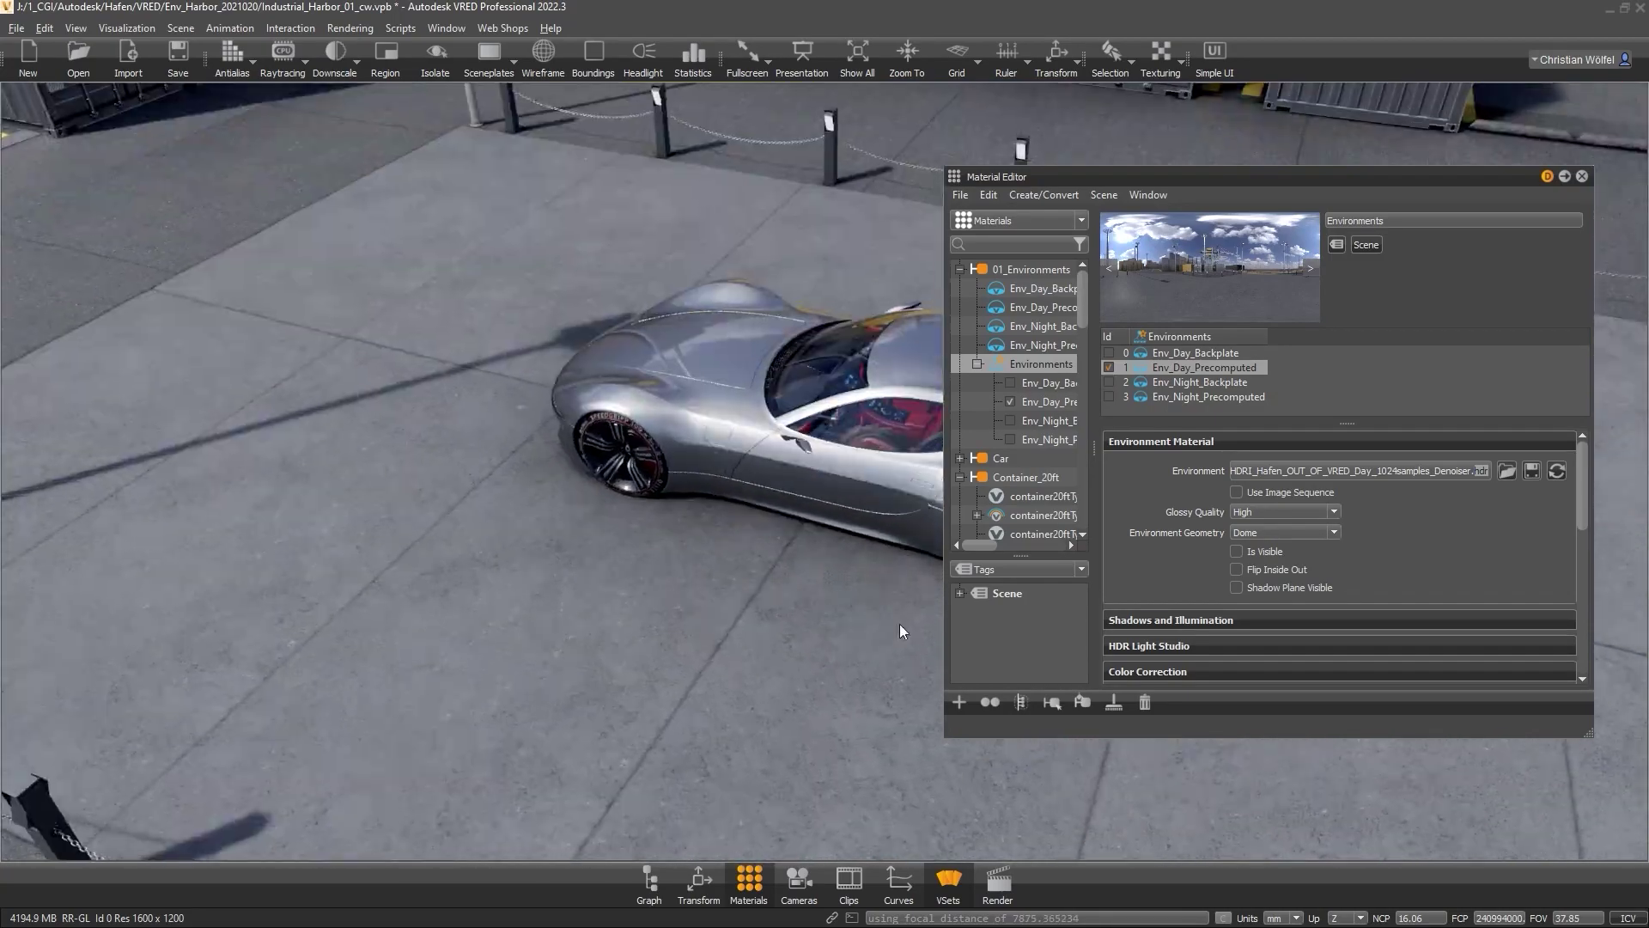
click(1583, 177)
drag(460, 434, 873, 409)
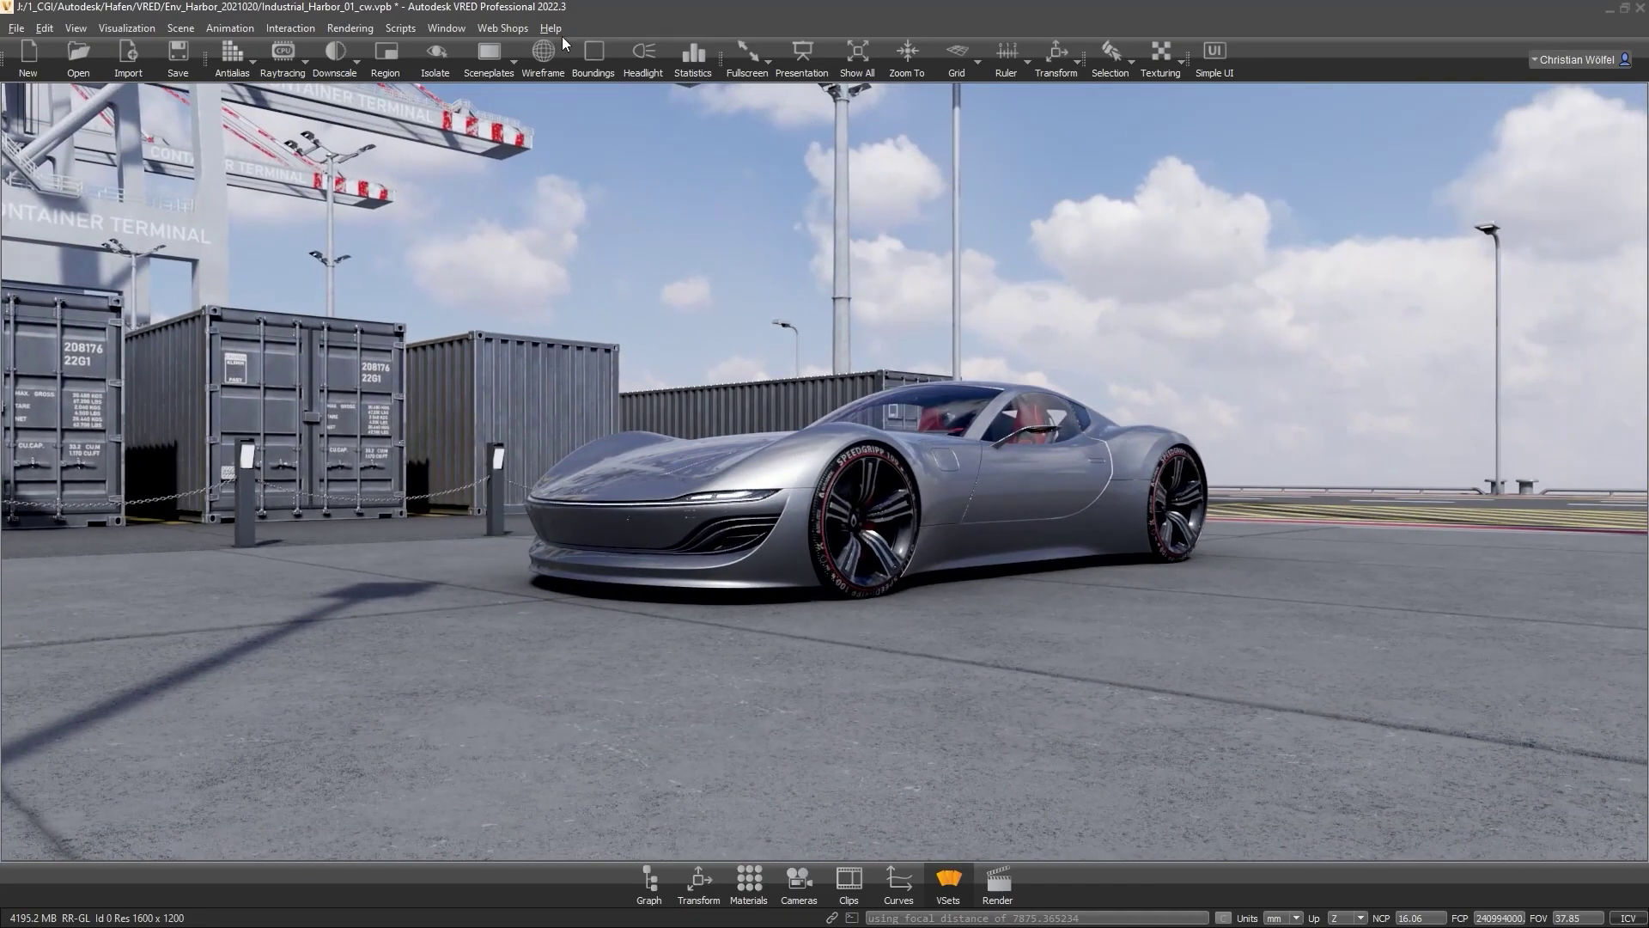
- Check the scene's video memory usage in the GL Info dialog and close it
click(554, 31)
click(572, 182)
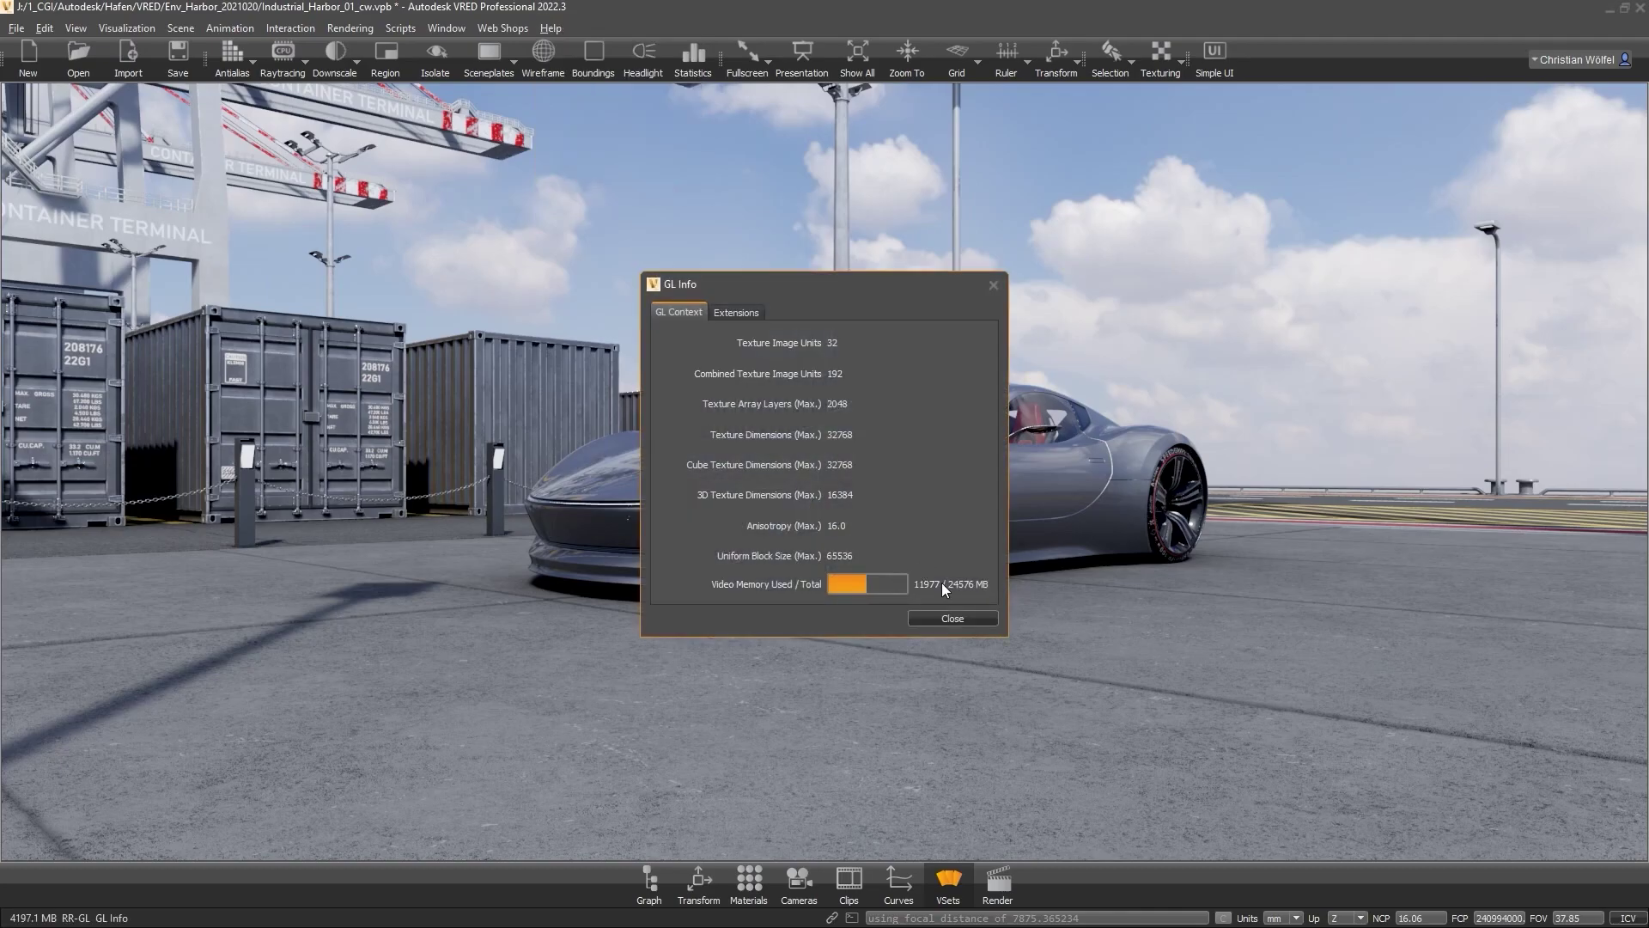
click(994, 286)
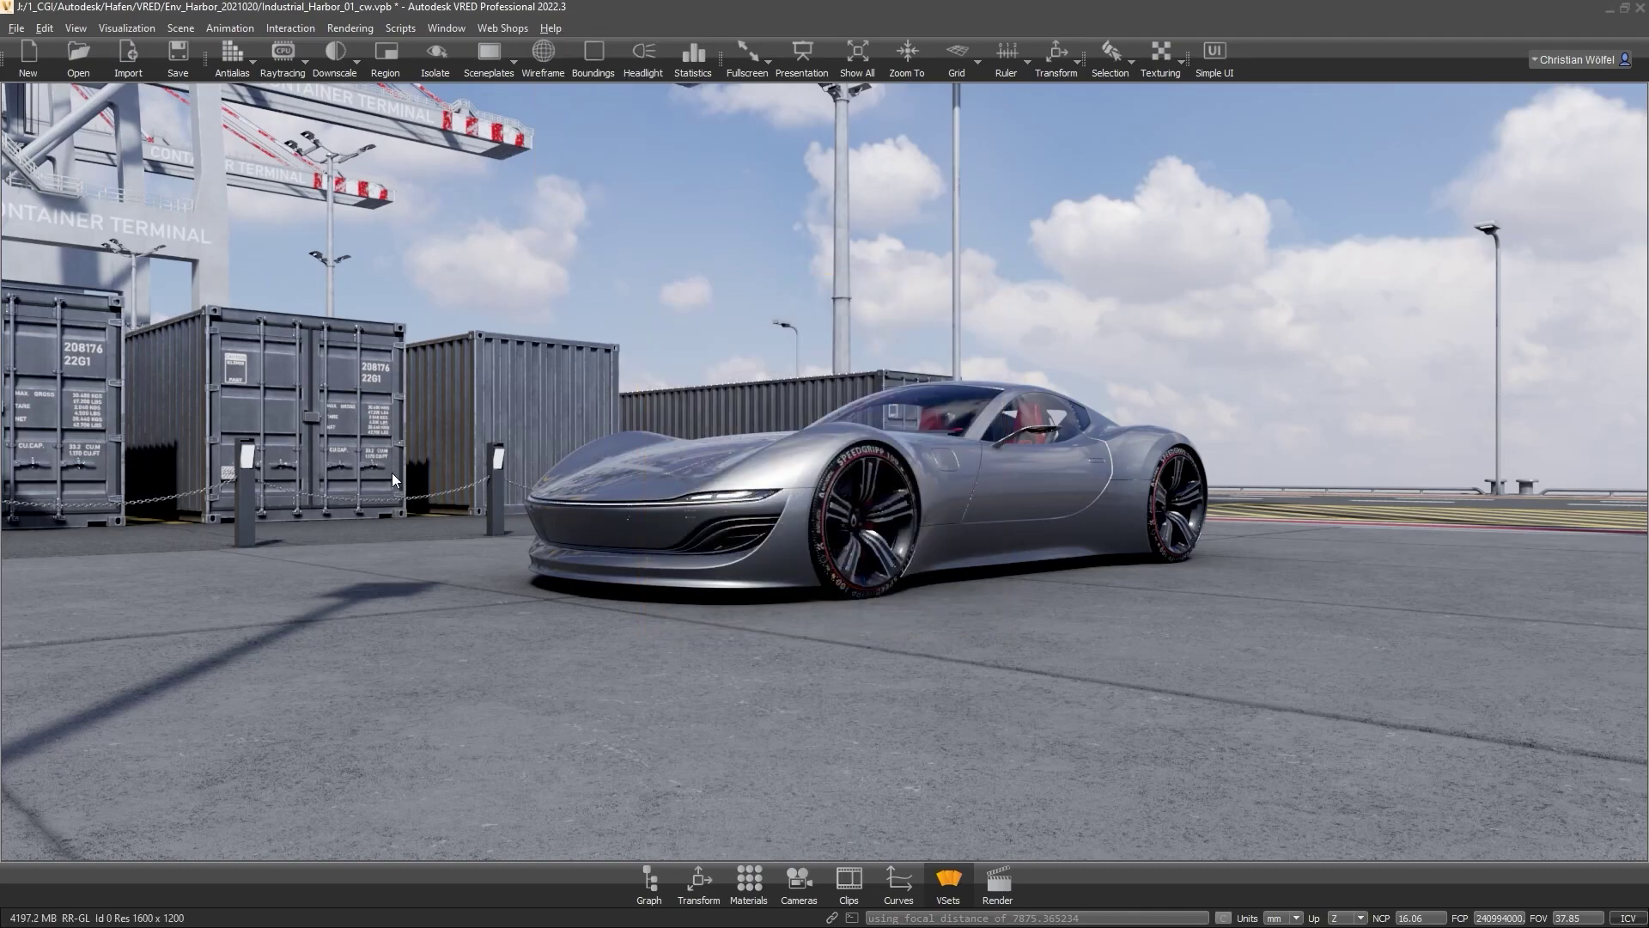